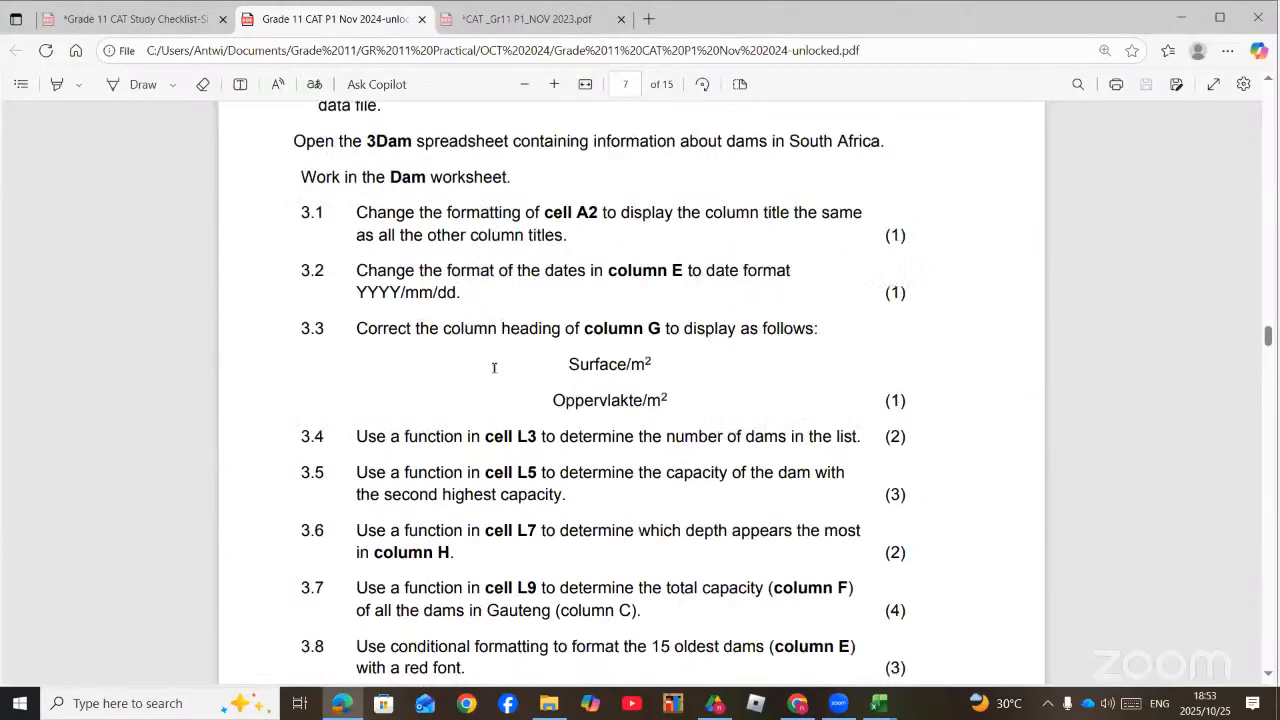
# Step: Read the spreadsheet questions, switch to the 3Dam workbook in Excel and select the completion dates in E3:E147 on the dams sheet
pyautogui.scroll(-3, 494, 367)
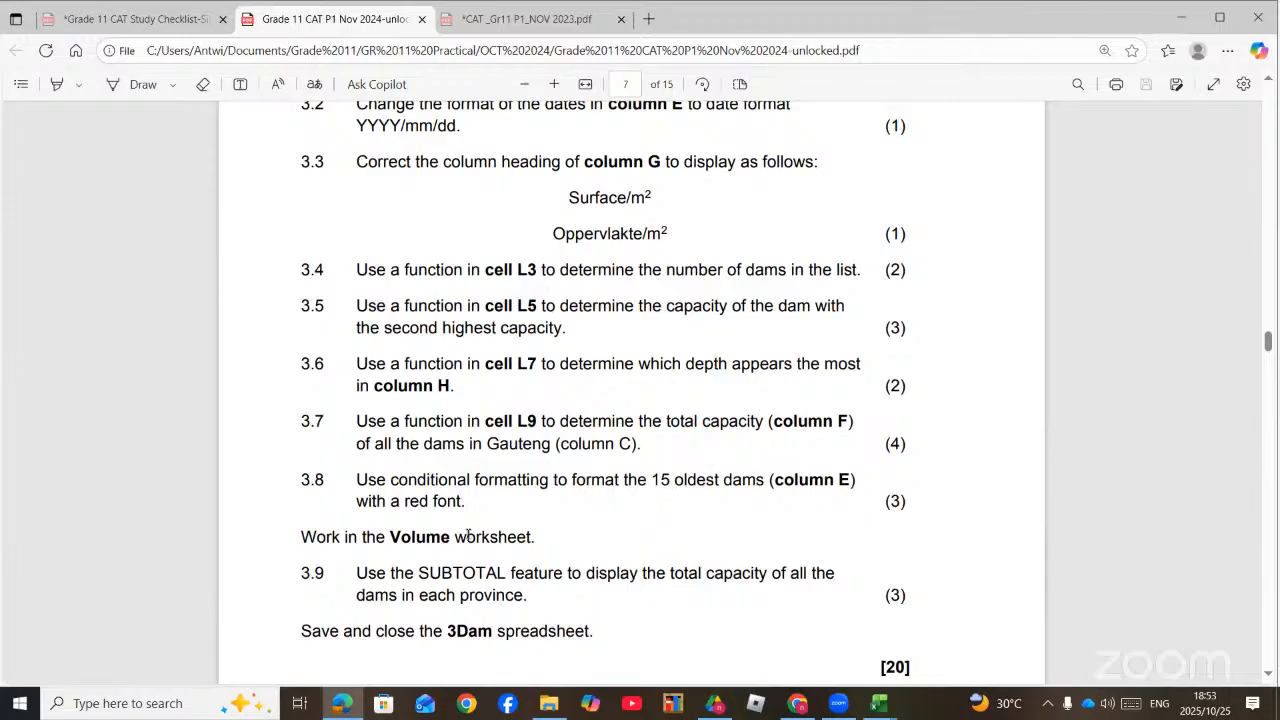
pyautogui.click(878, 703)
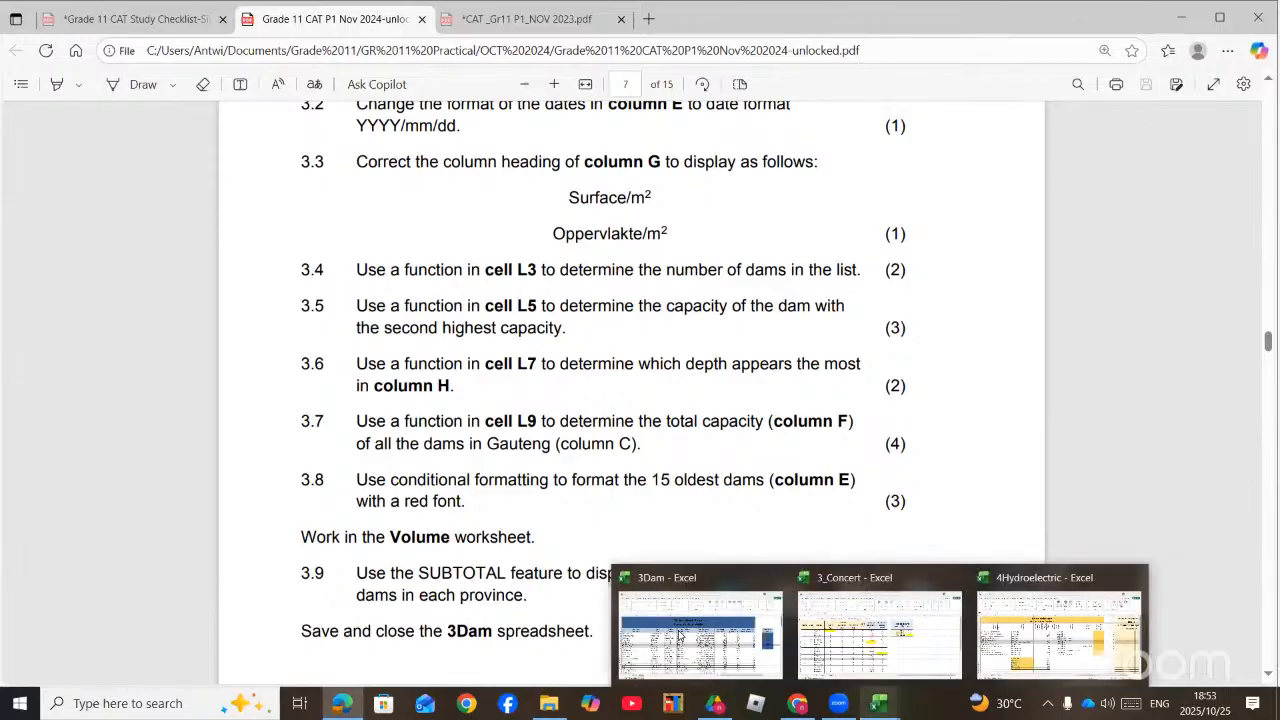
pyautogui.click(700, 630)
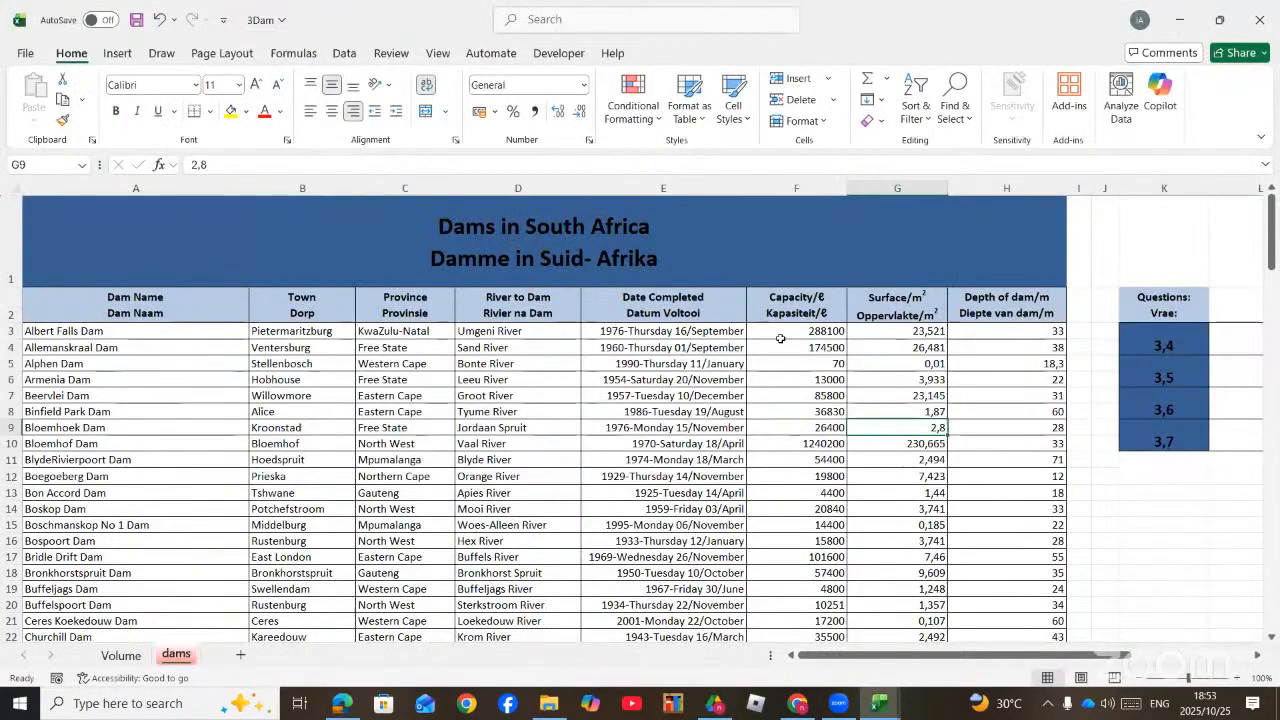
pyautogui.click(662, 330)
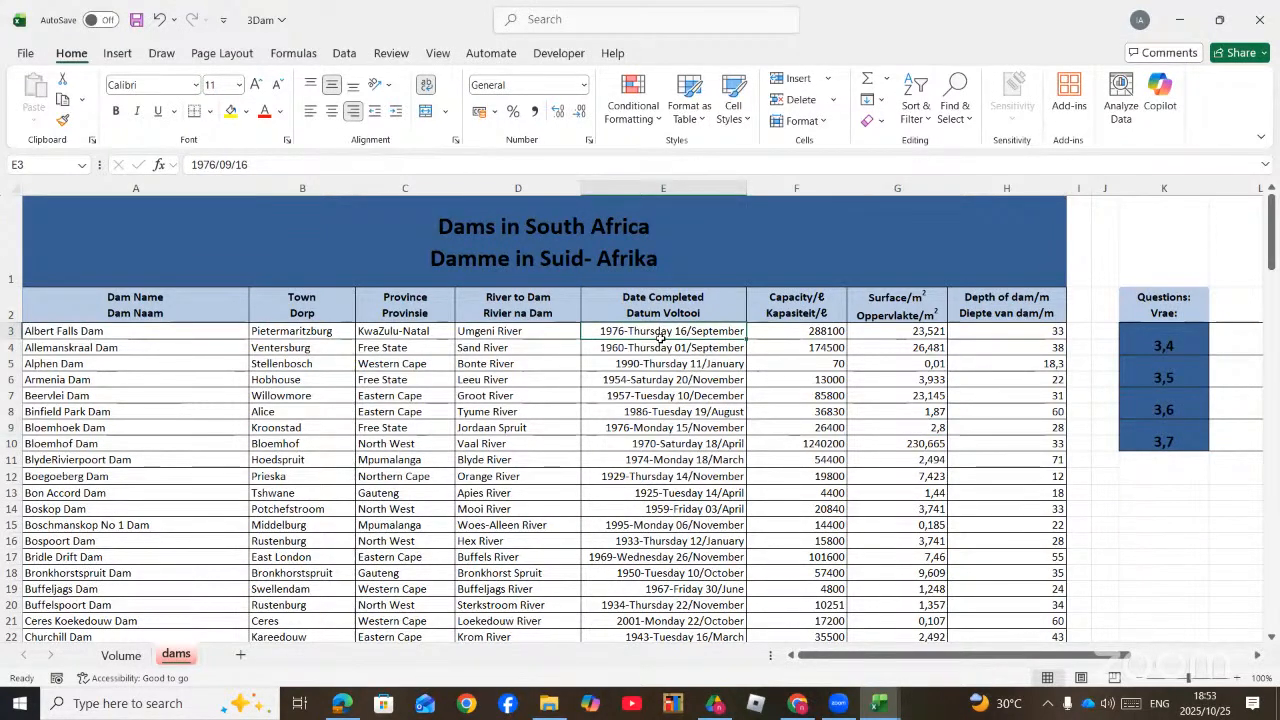
pyautogui.moveTo(660, 338); pyautogui.dragTo(676, 588)
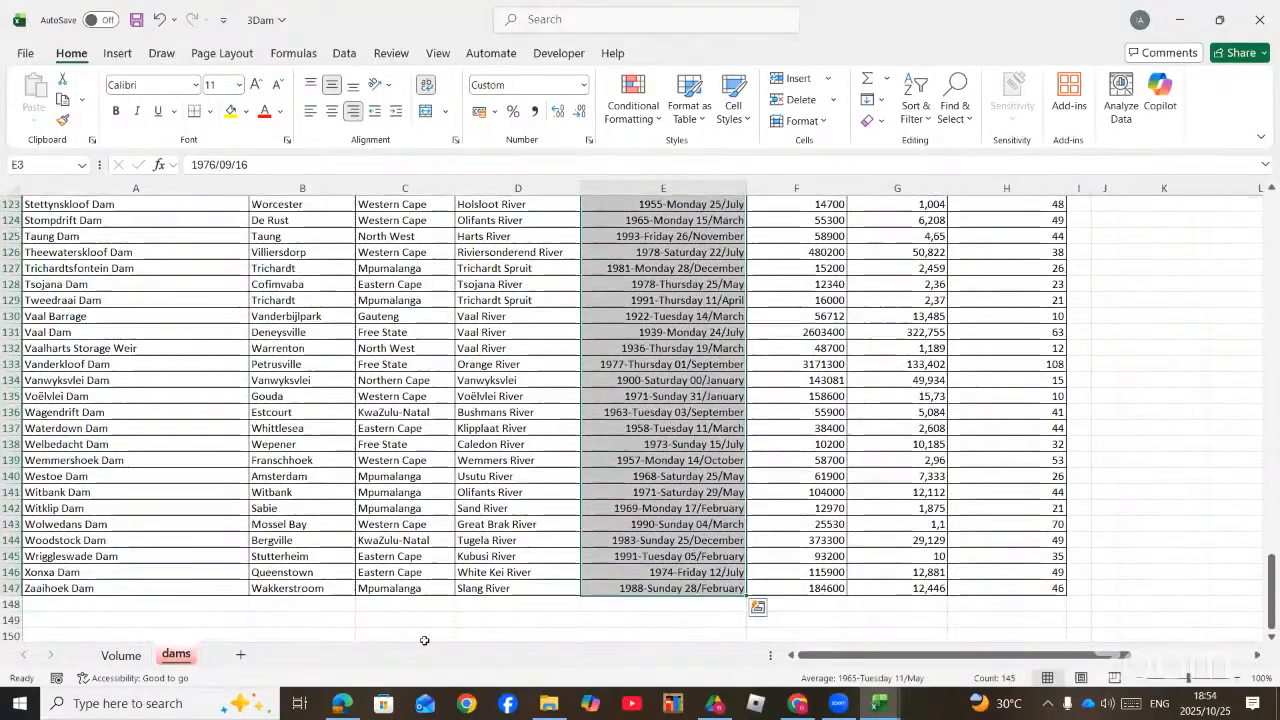
# Step: Start a new conditional formatting rule for the selected dates that formats only the bottom 15 ranked values
pyautogui.click(342, 705)
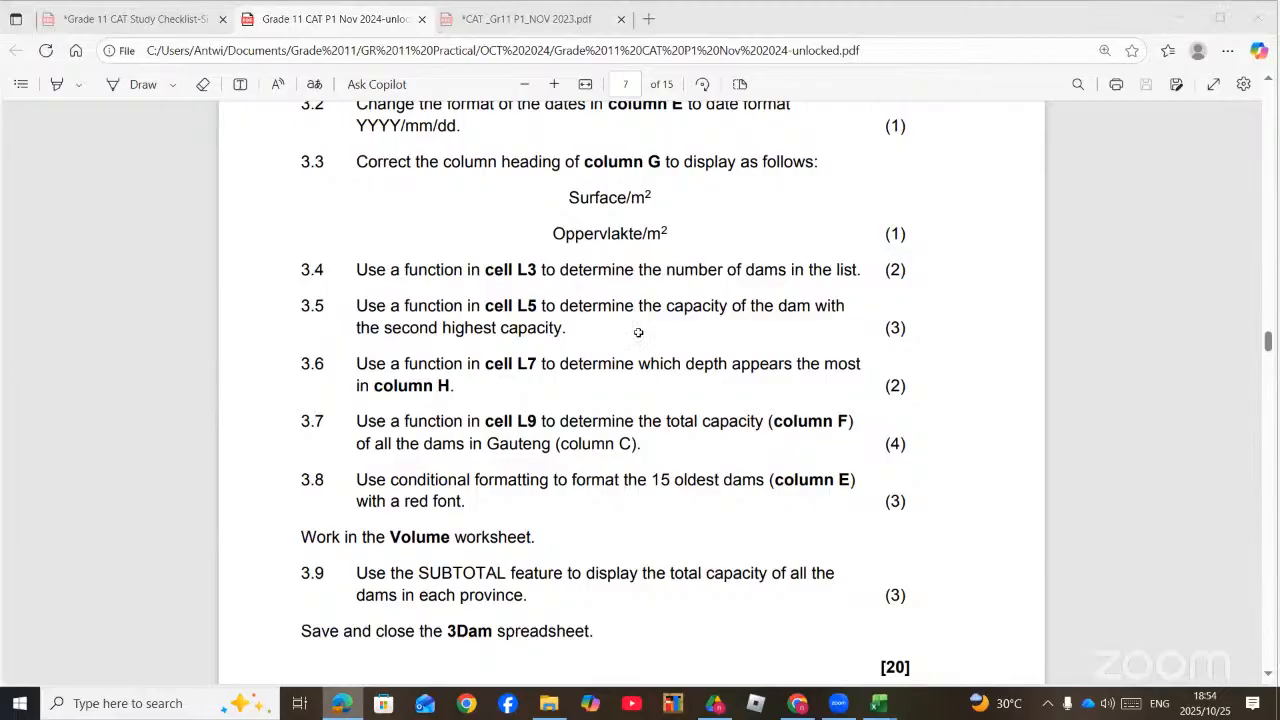
pyautogui.hotkey('alt', 'Tab')
pyautogui.click(657, 118)
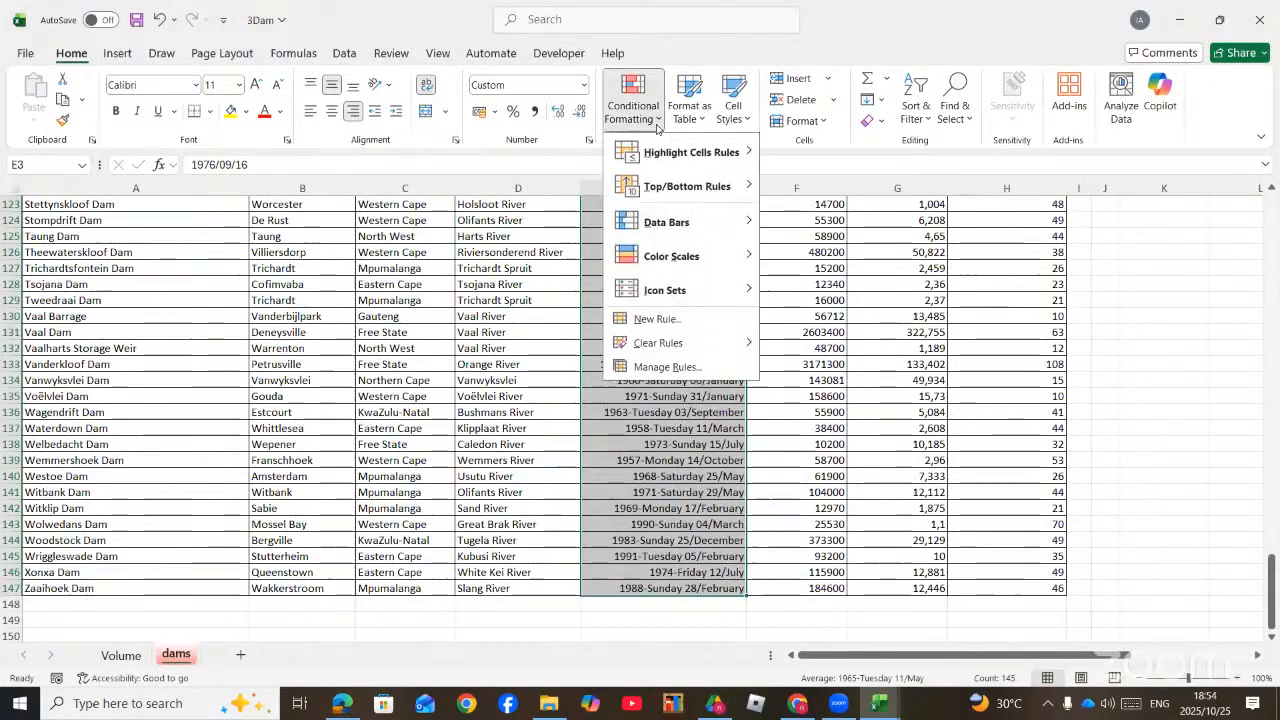
pyautogui.click(660, 320)
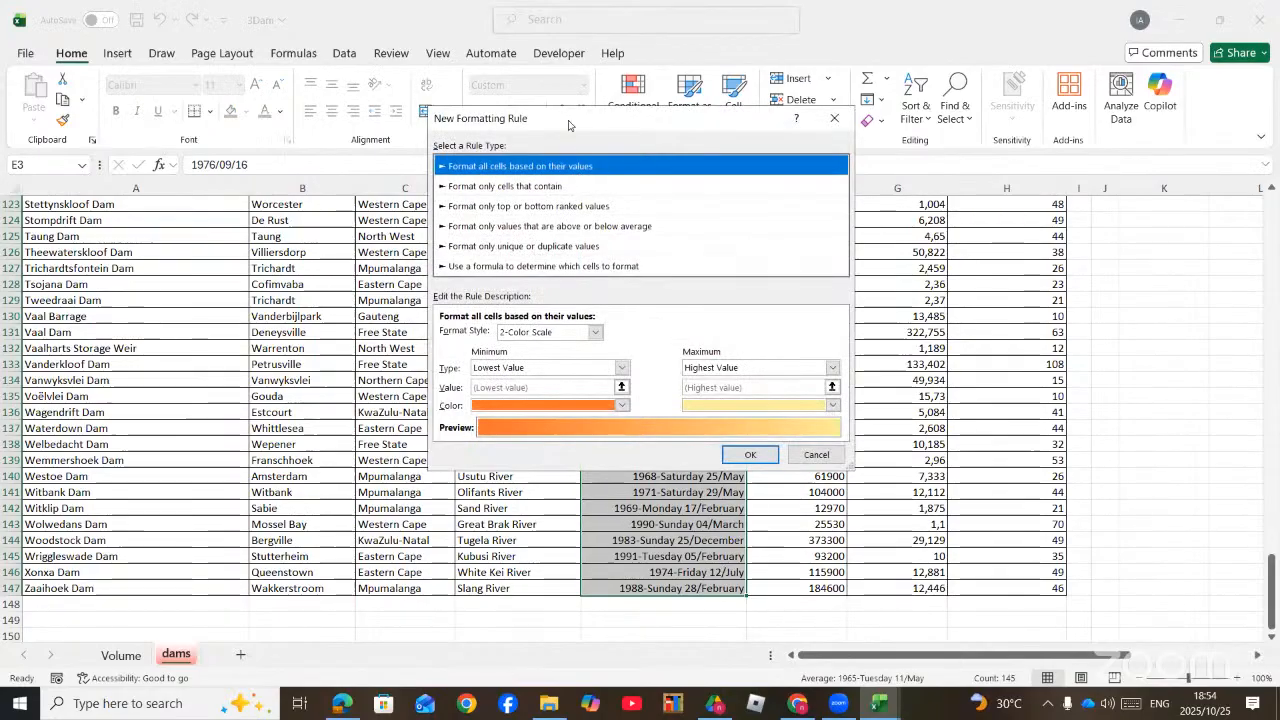
pyautogui.moveTo(568, 125); pyautogui.dragTo(613, 148)
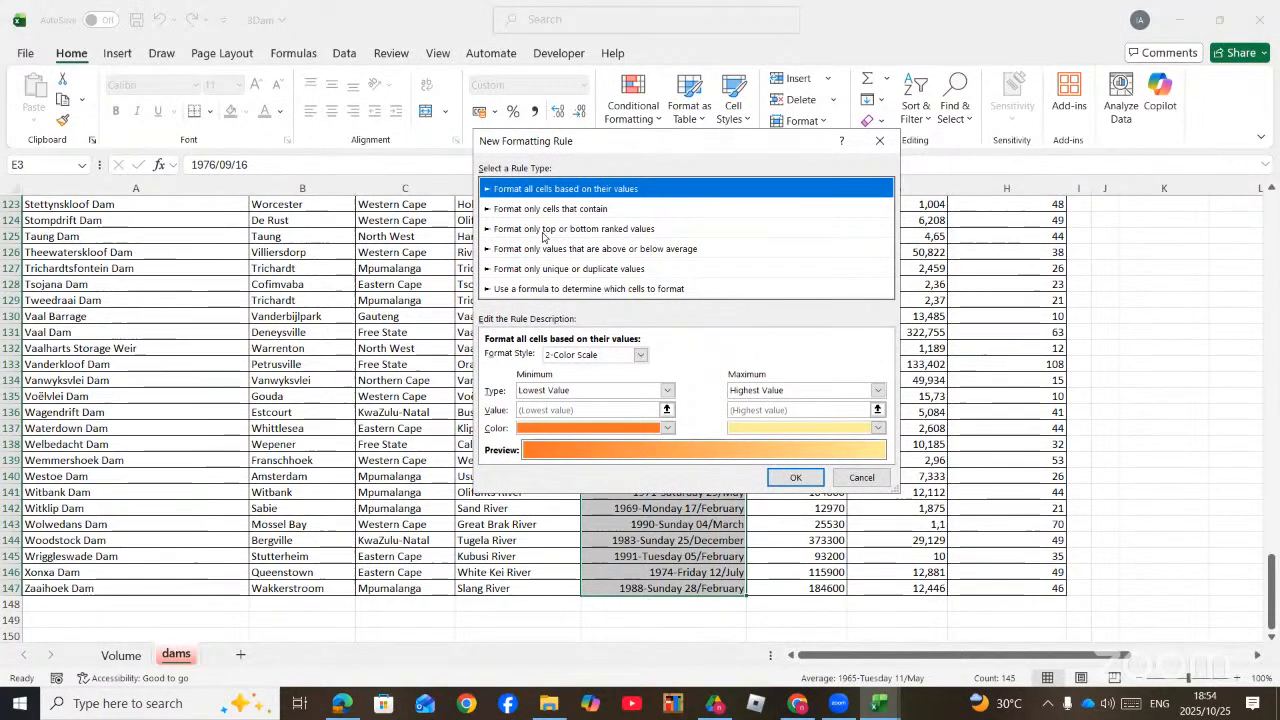
pyautogui.click(544, 232)
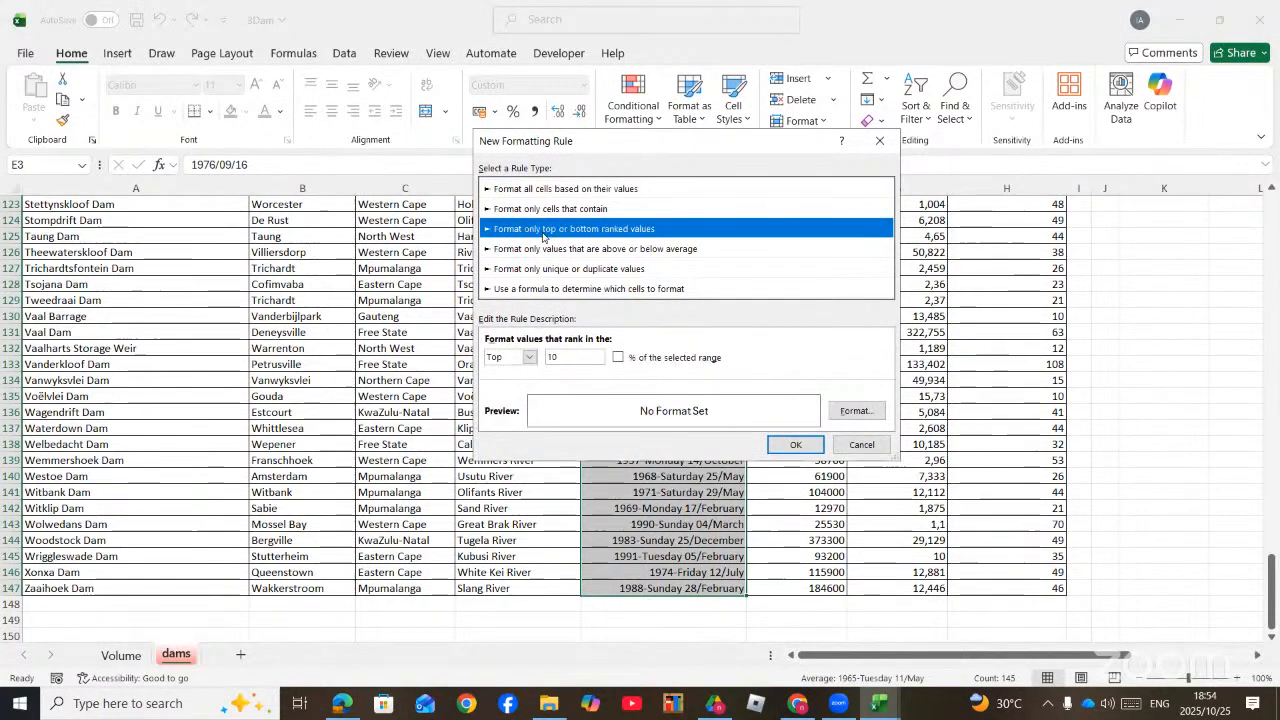
pyautogui.click(557, 358)
pyautogui.moveTo(557, 358); pyautogui.dragTo(539, 358)
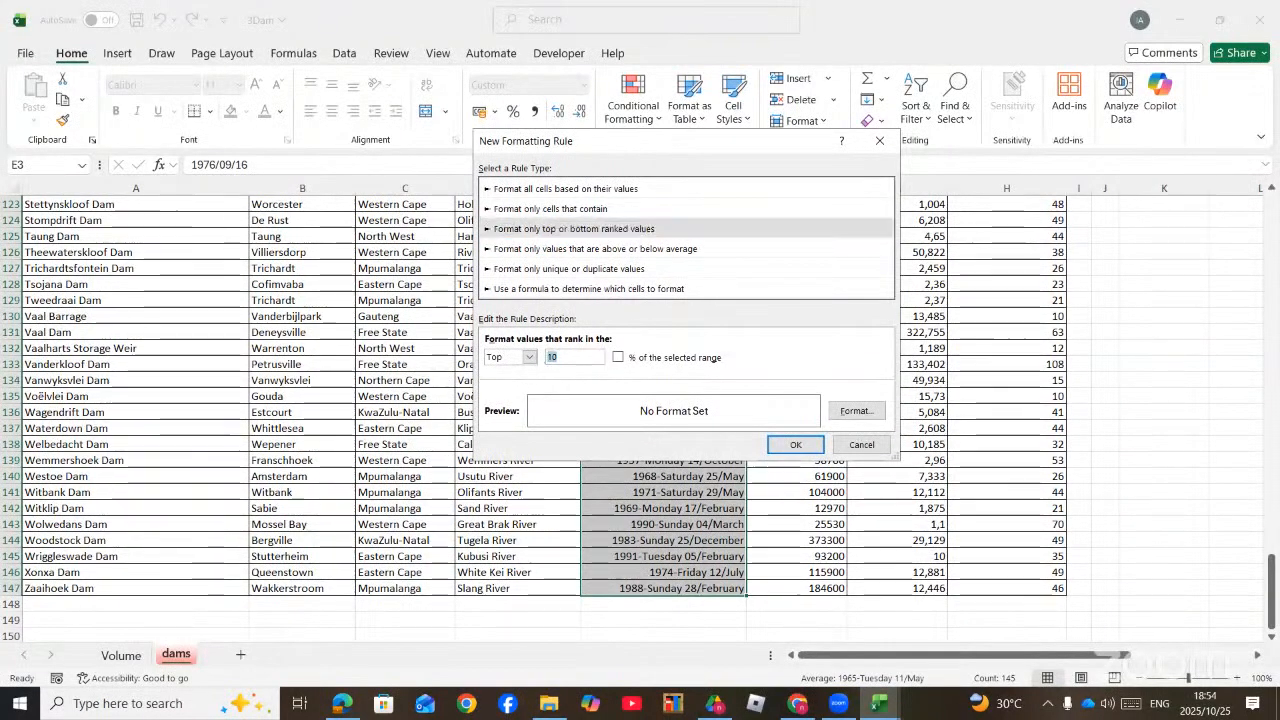
pyautogui.write('15')
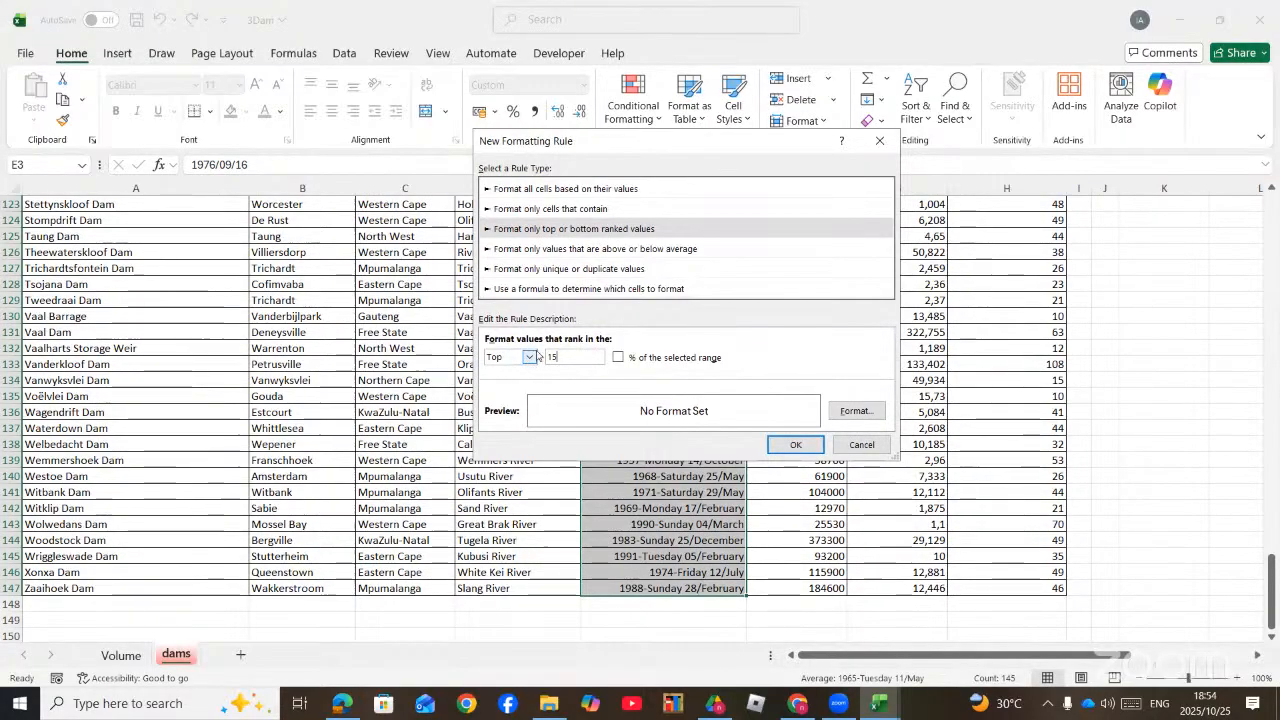
pyautogui.click(530, 357)
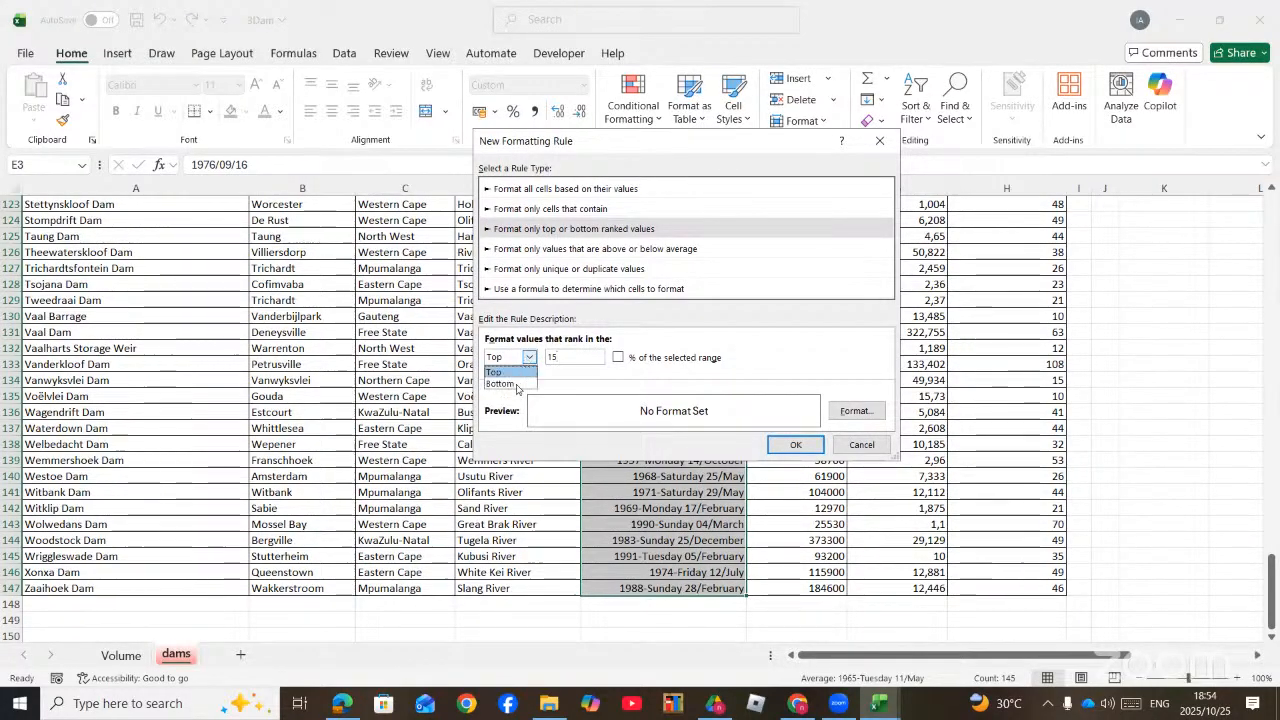
pyautogui.click(517, 386)
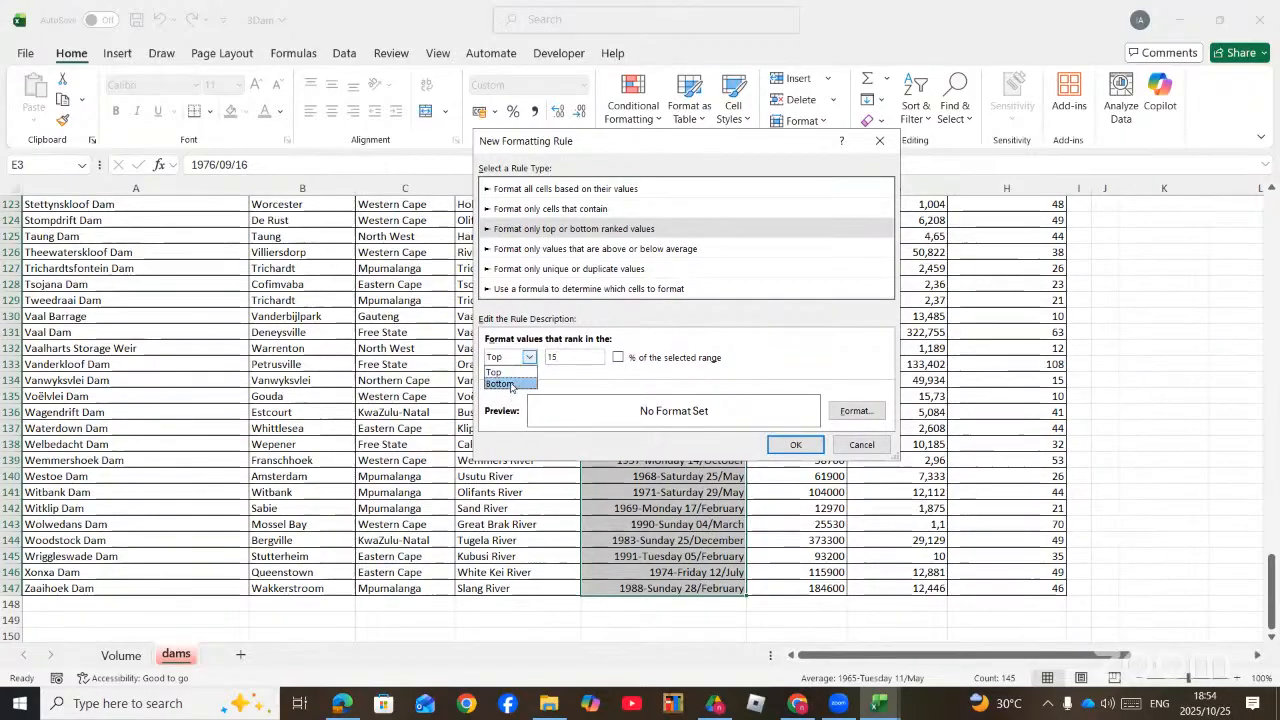
# Step: Give the bottom 15 rule a standard red font with no fill, apply it and review the dates in column E
pyautogui.click(856, 411)
pyautogui.click(610, 76)
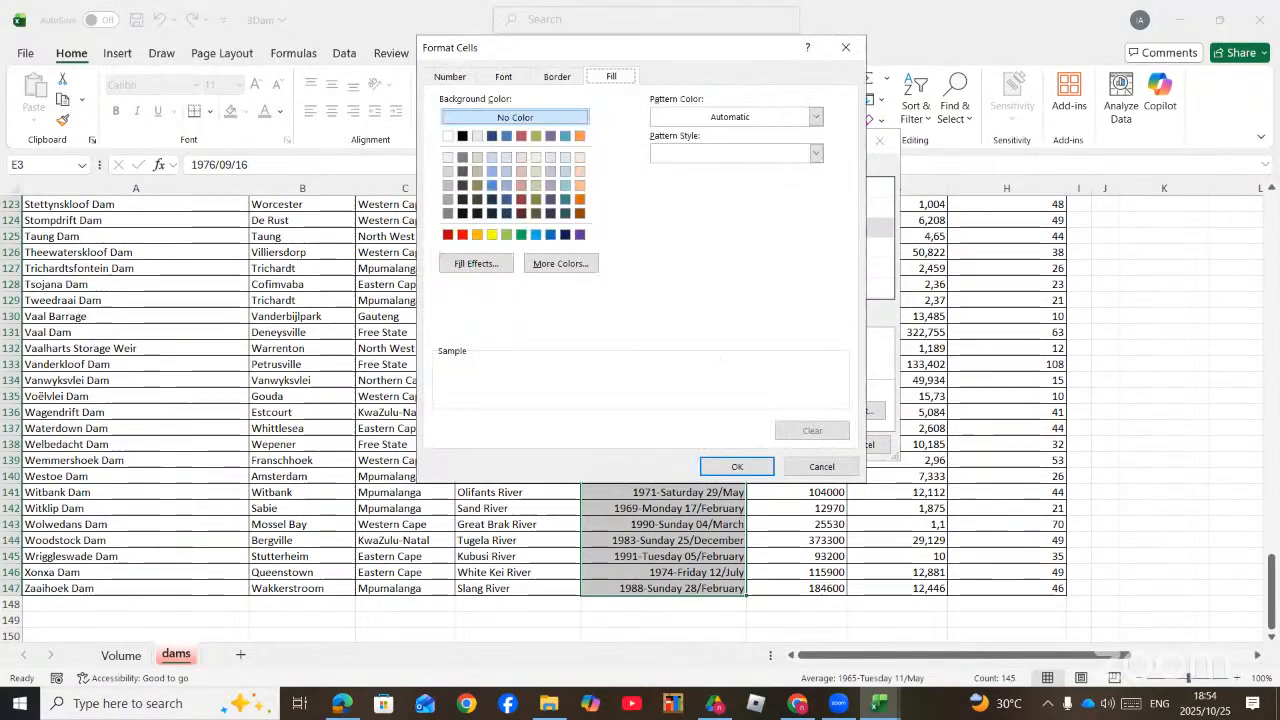
pyautogui.click(342, 704)
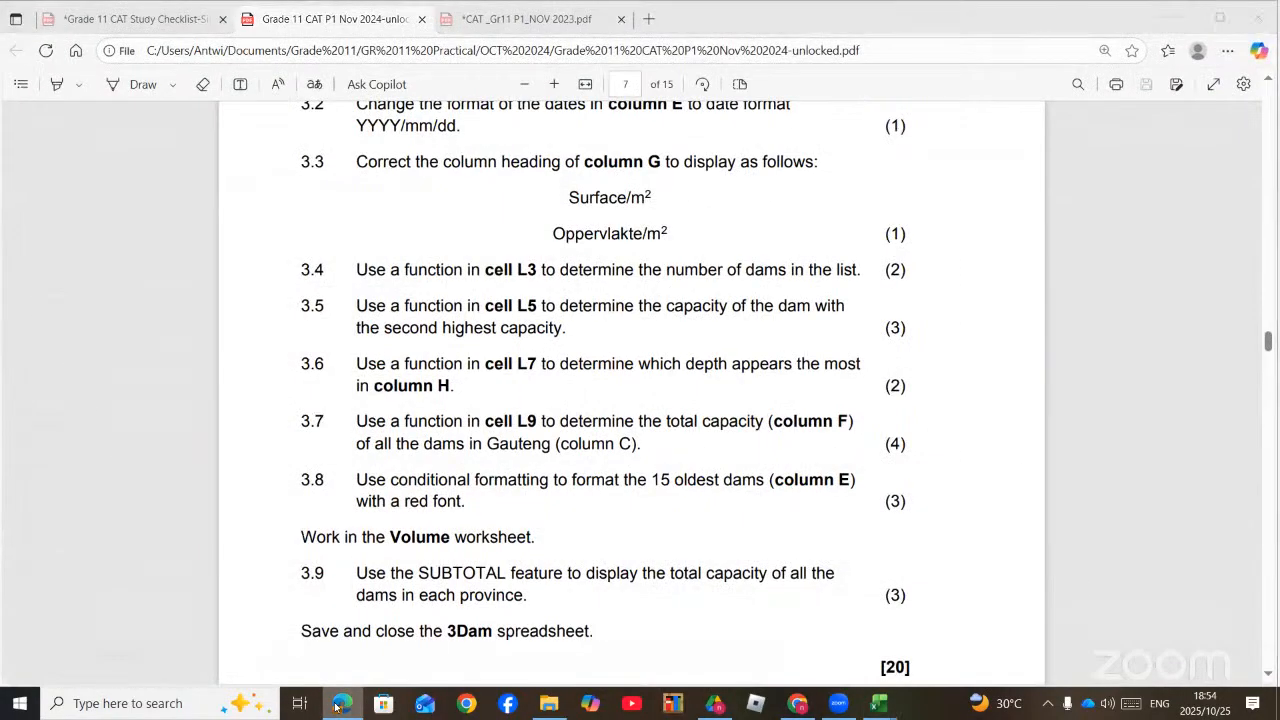
pyautogui.click(342, 704)
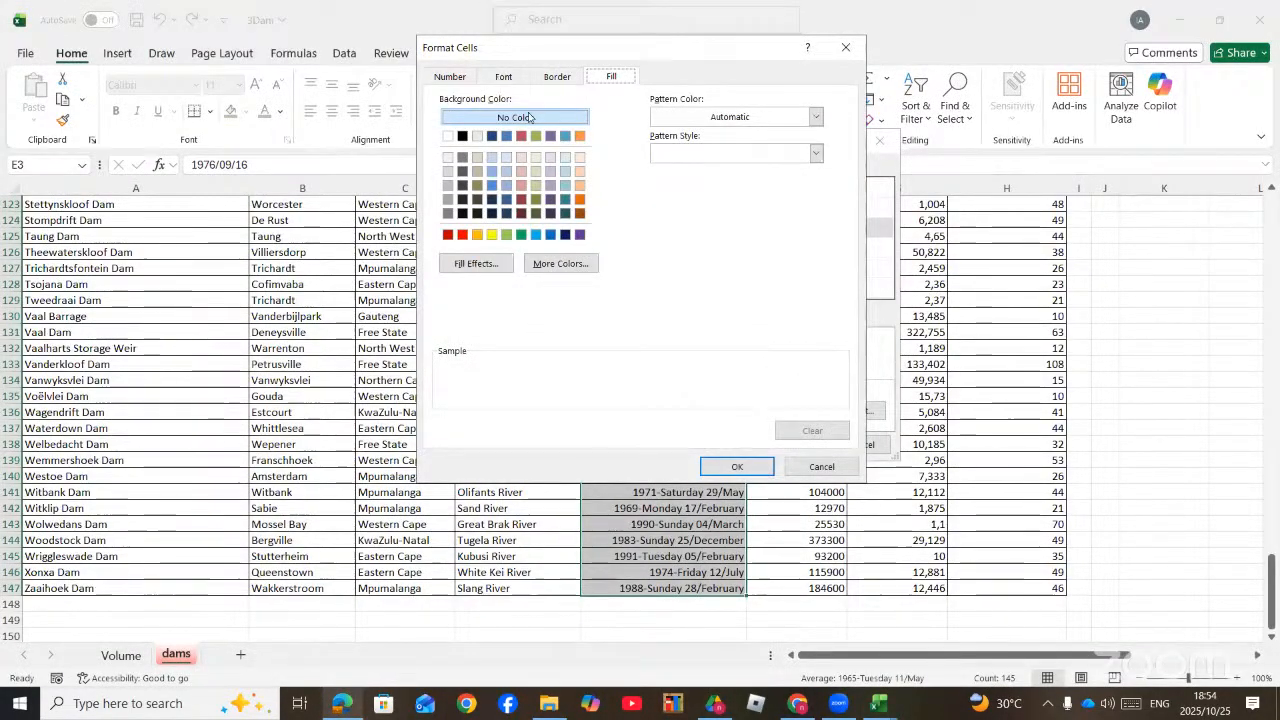
pyautogui.click(502, 77)
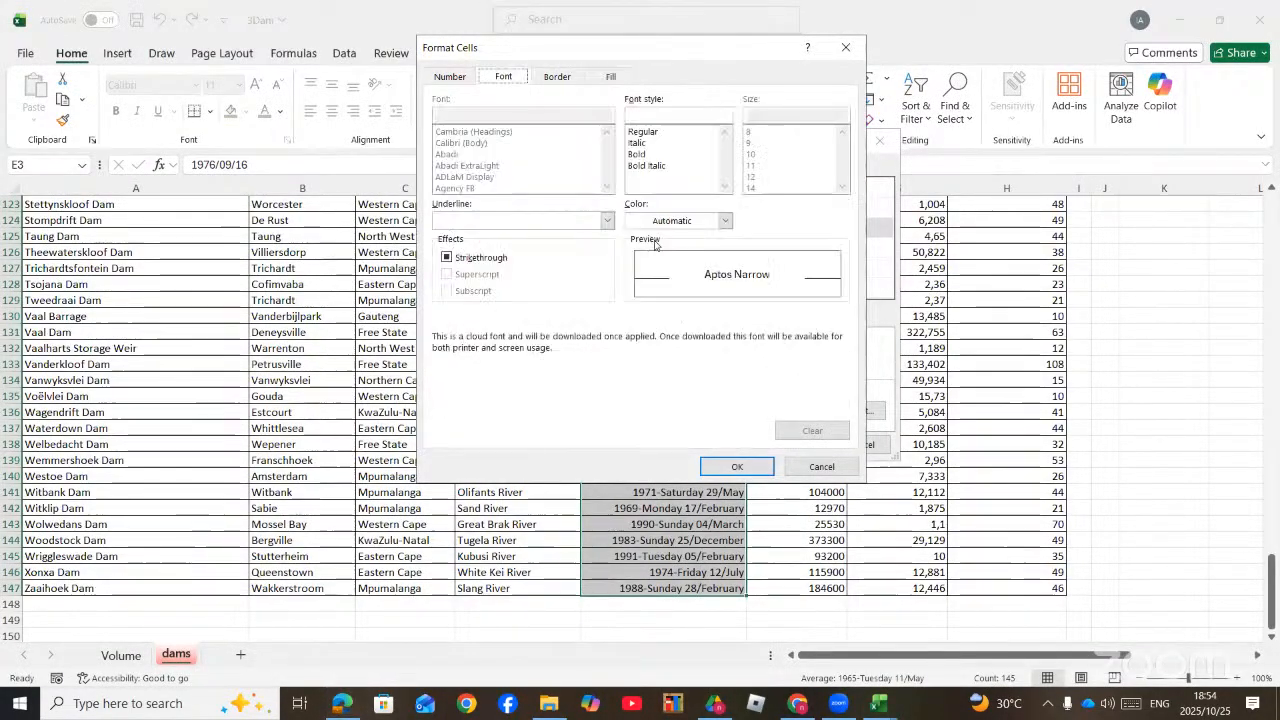
pyautogui.click(725, 220)
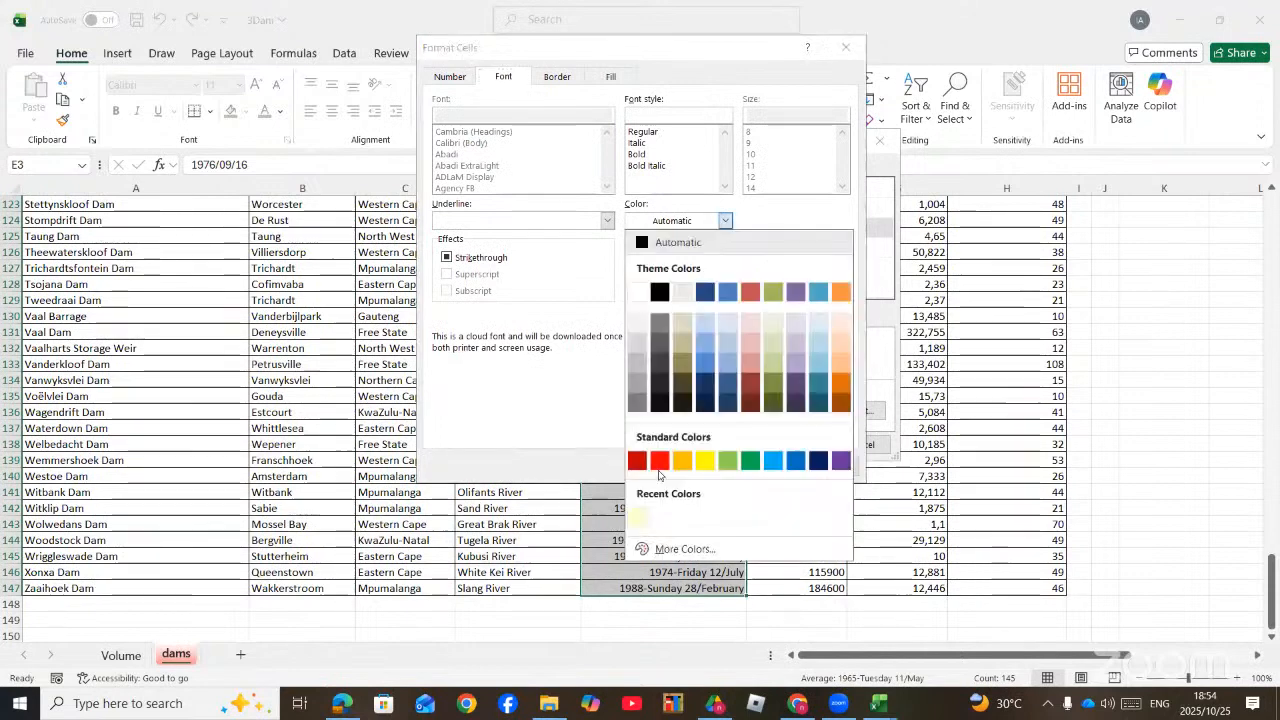
pyautogui.click(664, 457)
pyautogui.click(725, 466)
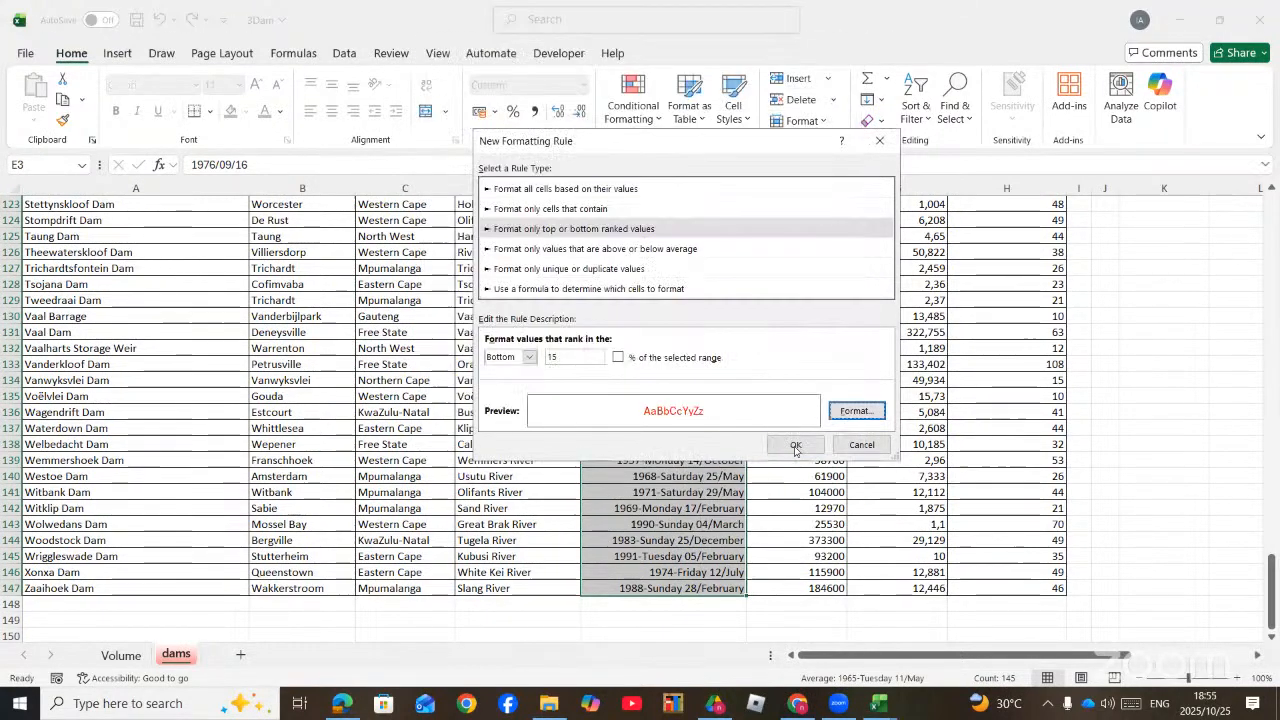
pyautogui.click(795, 444)
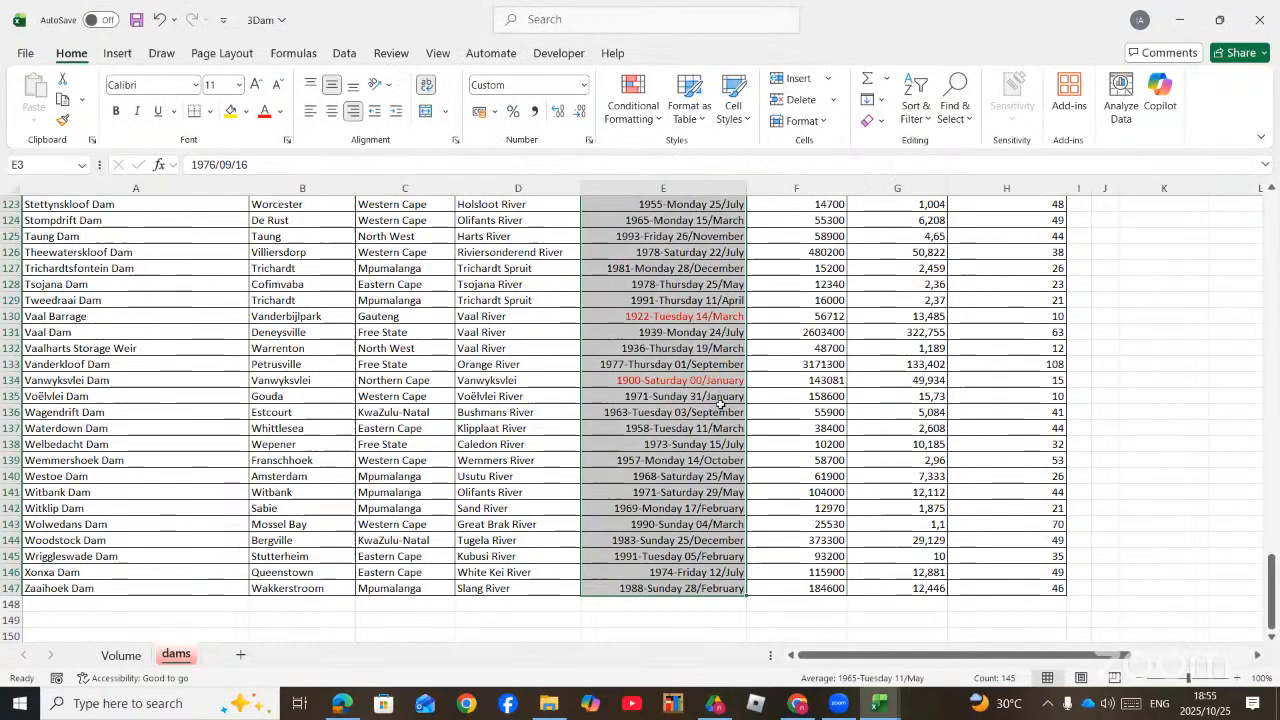
pyautogui.scroll(11, 720, 400)
pyautogui.scroll(20, 720, 375)
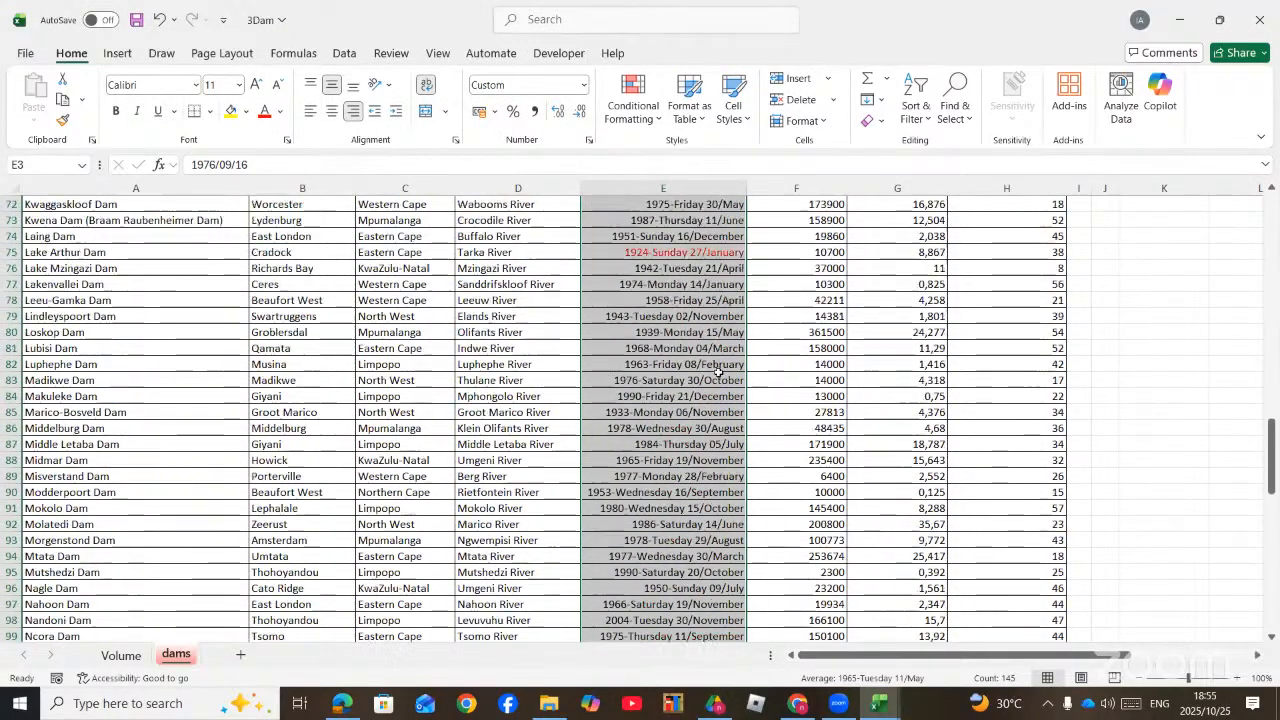
pyautogui.scroll(7, 716, 368)
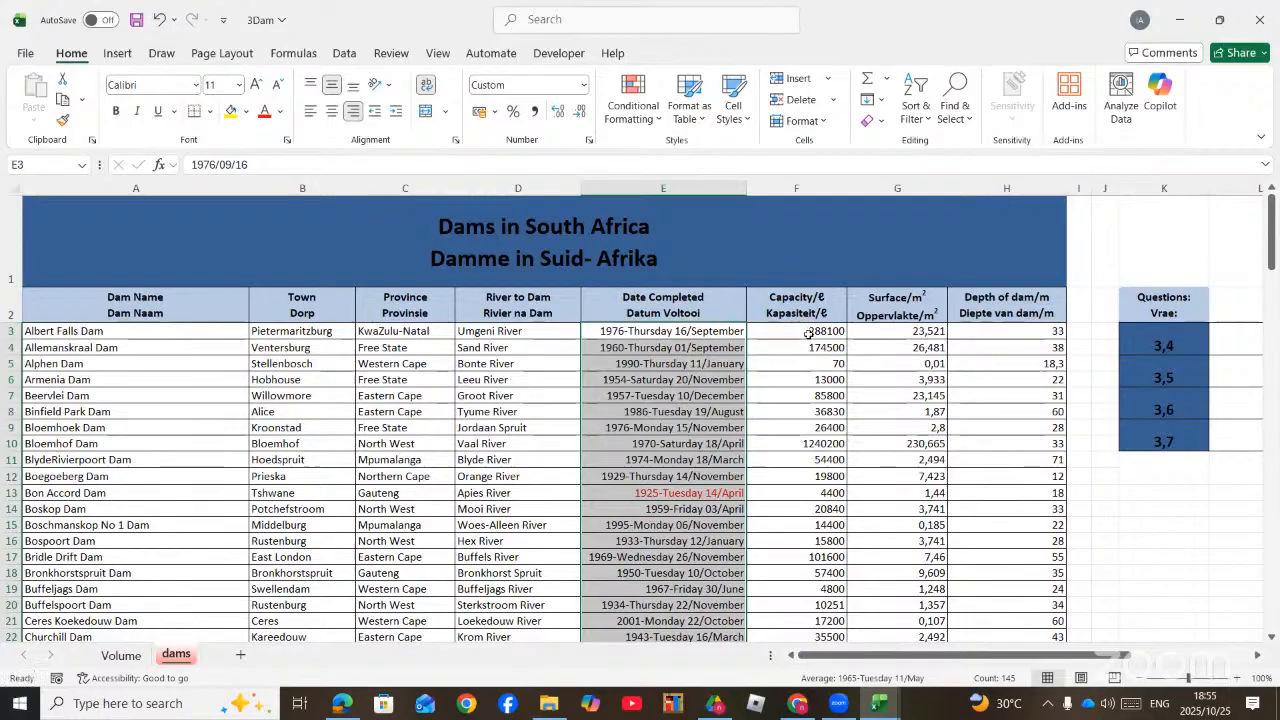
# Step: Start a new conditional formatting rule for the capacities in F3:F147 that formats cell values greater than or equal to 5000
pyautogui.scroll(-1, 808, 333)
pyautogui.moveTo(800, 283); pyautogui.dragTo(814, 604)
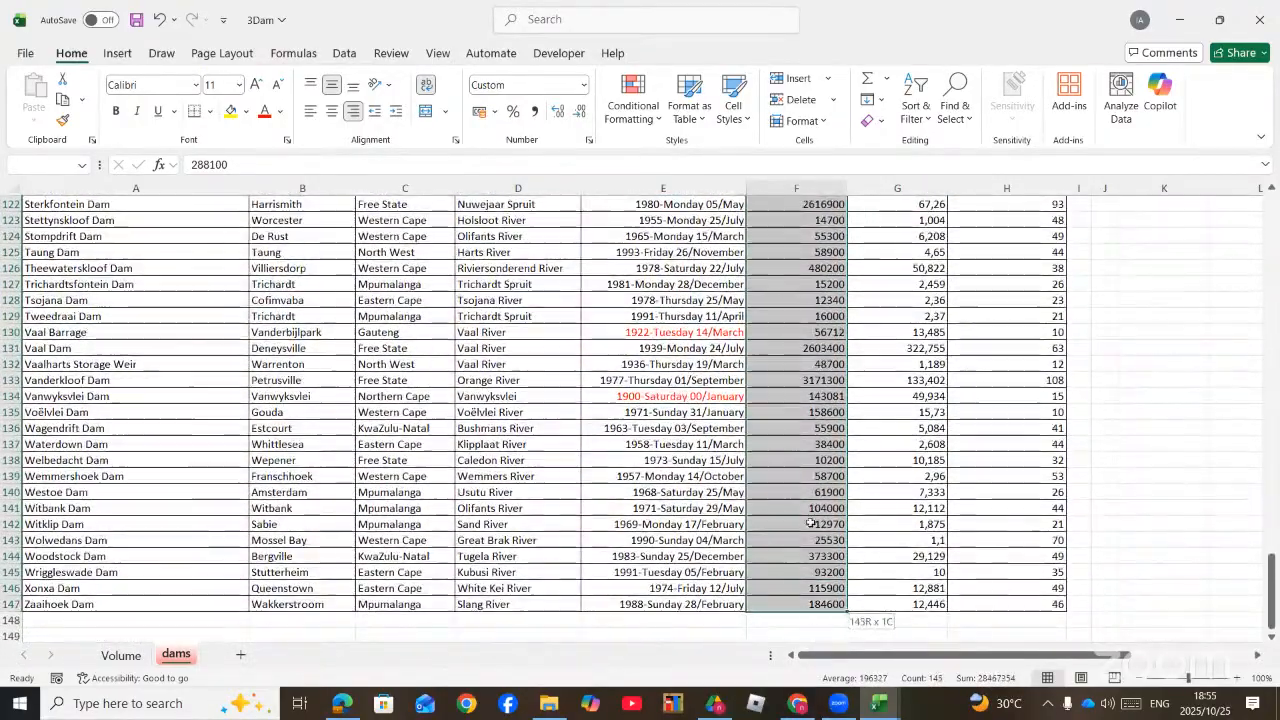
pyautogui.moveTo(812, 523); pyautogui.dragTo(812, 523)
pyautogui.click(616, 115)
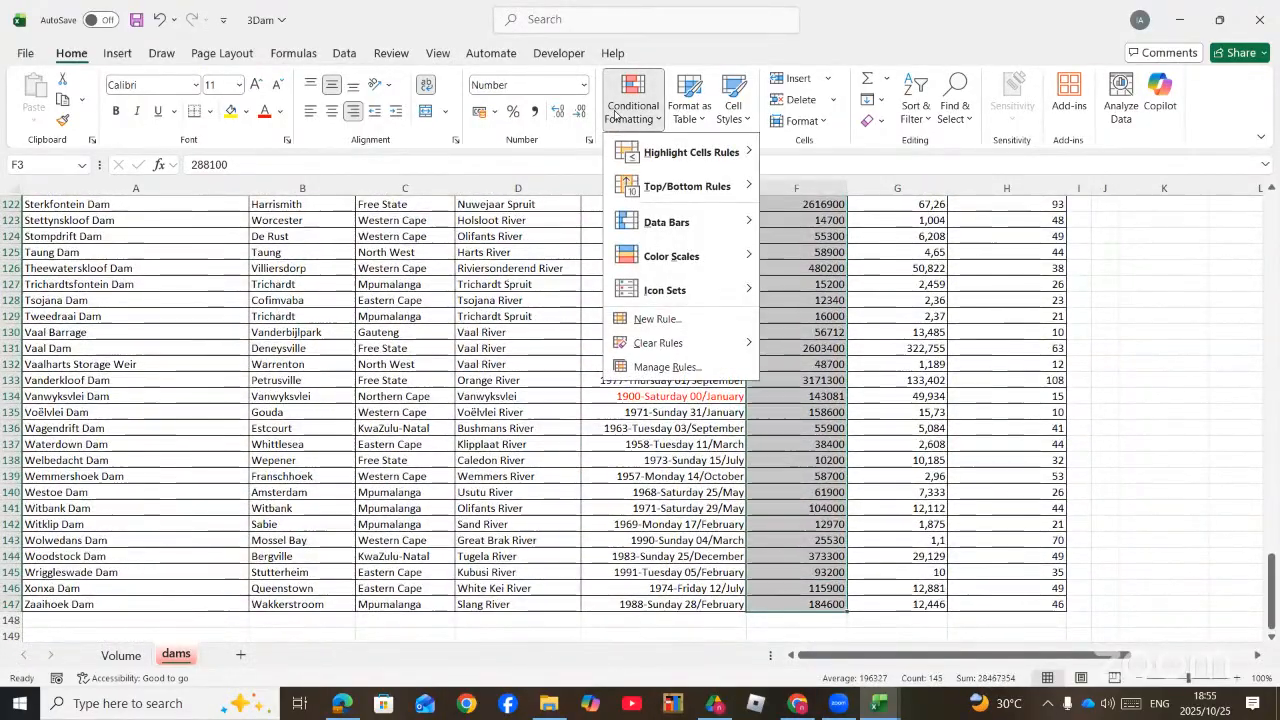
pyautogui.click(662, 320)
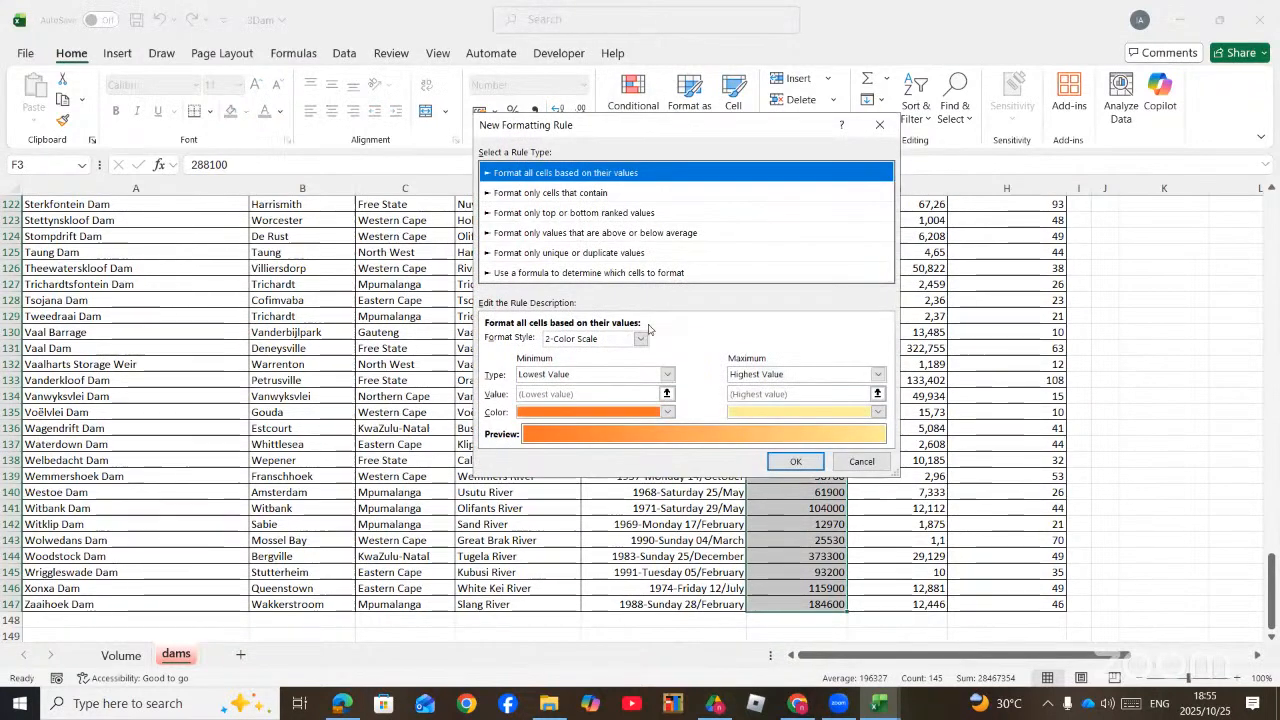
pyautogui.click(531, 195)
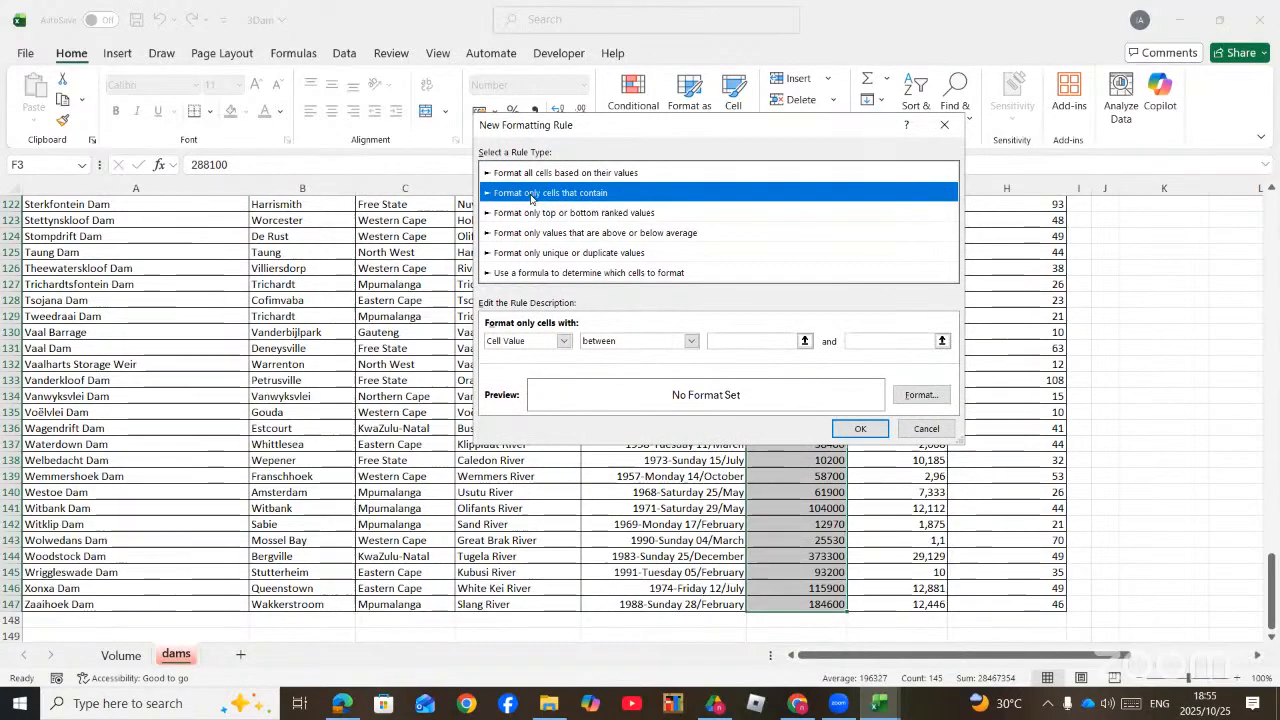
pyautogui.click(690, 342)
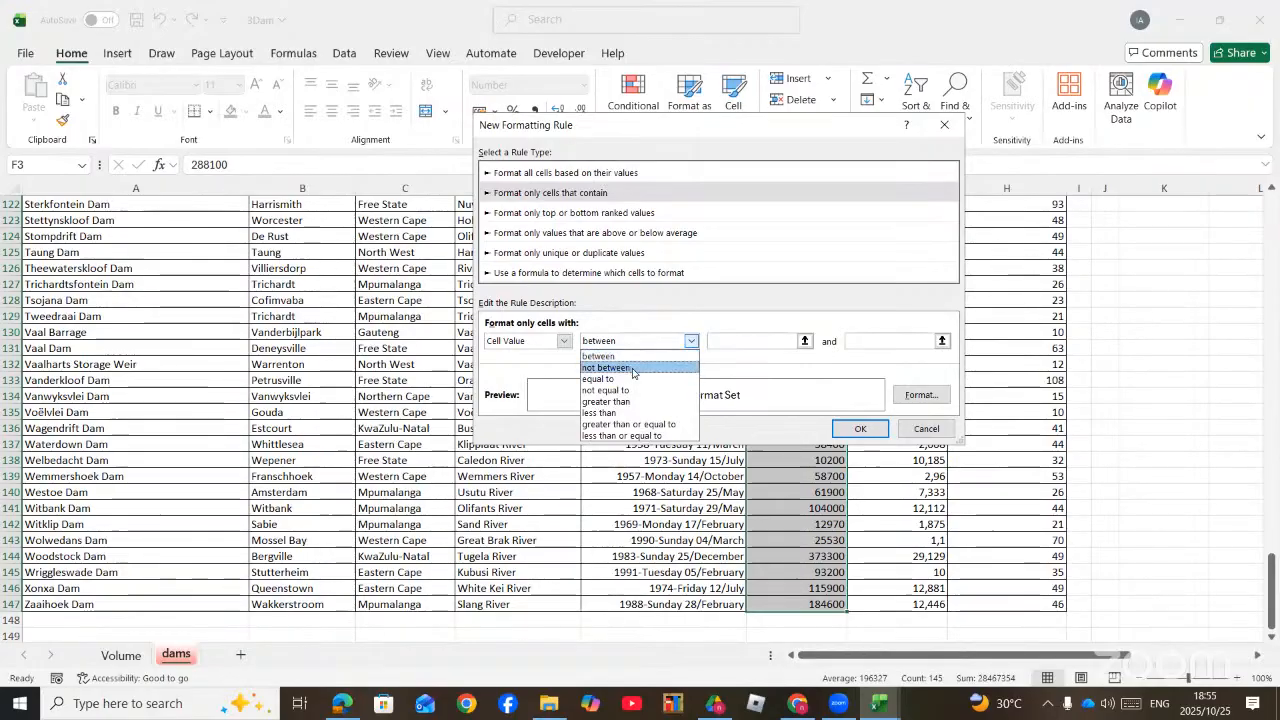
pyautogui.click(641, 428)
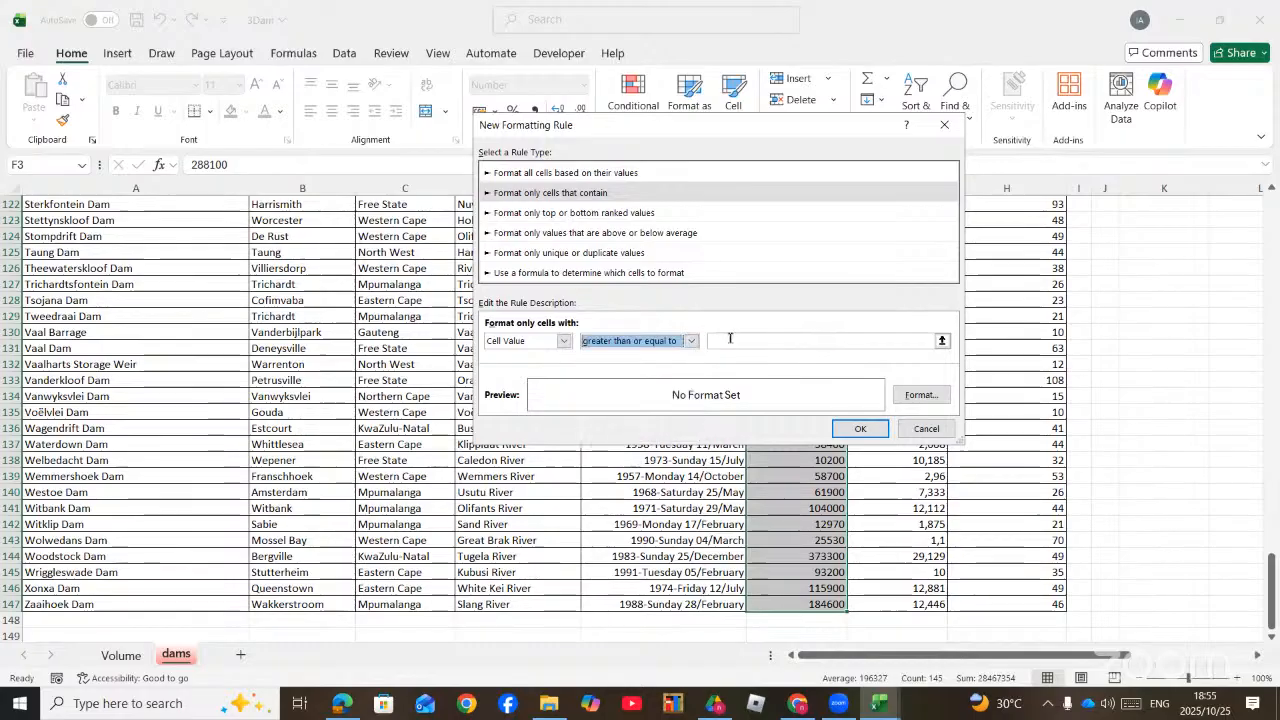
pyautogui.click(730, 338)
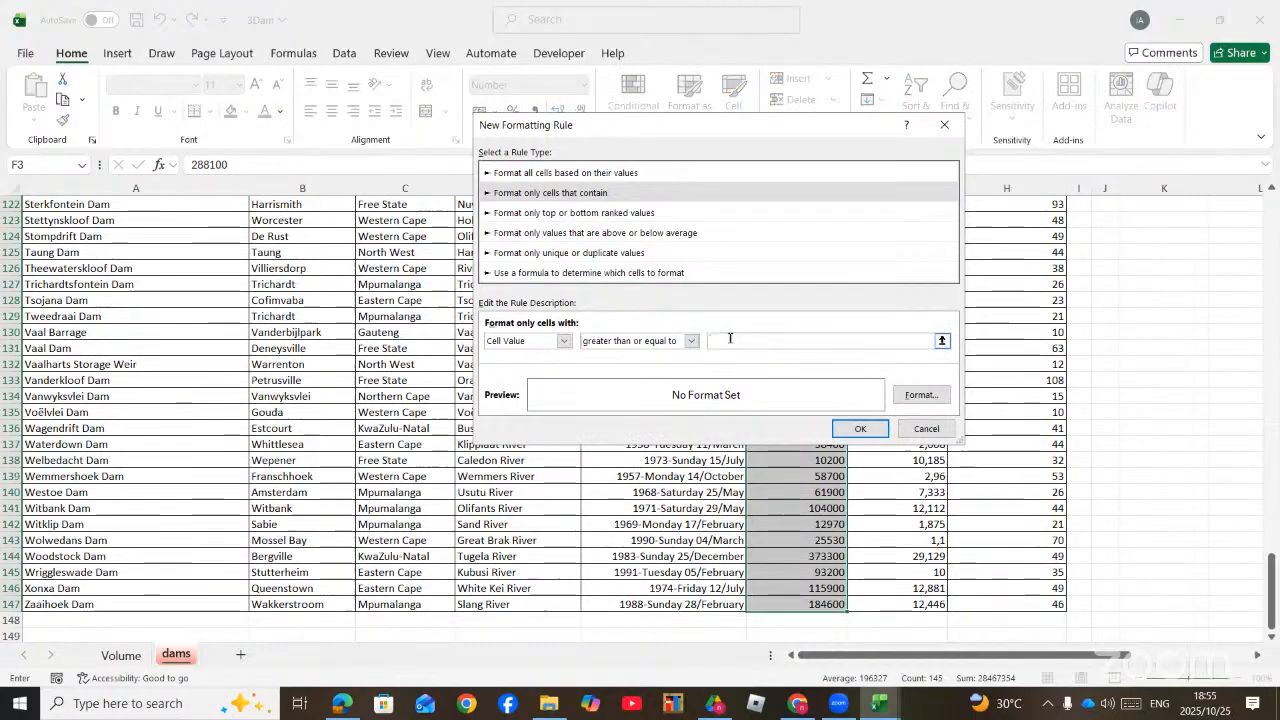
pyautogui.write('5000')
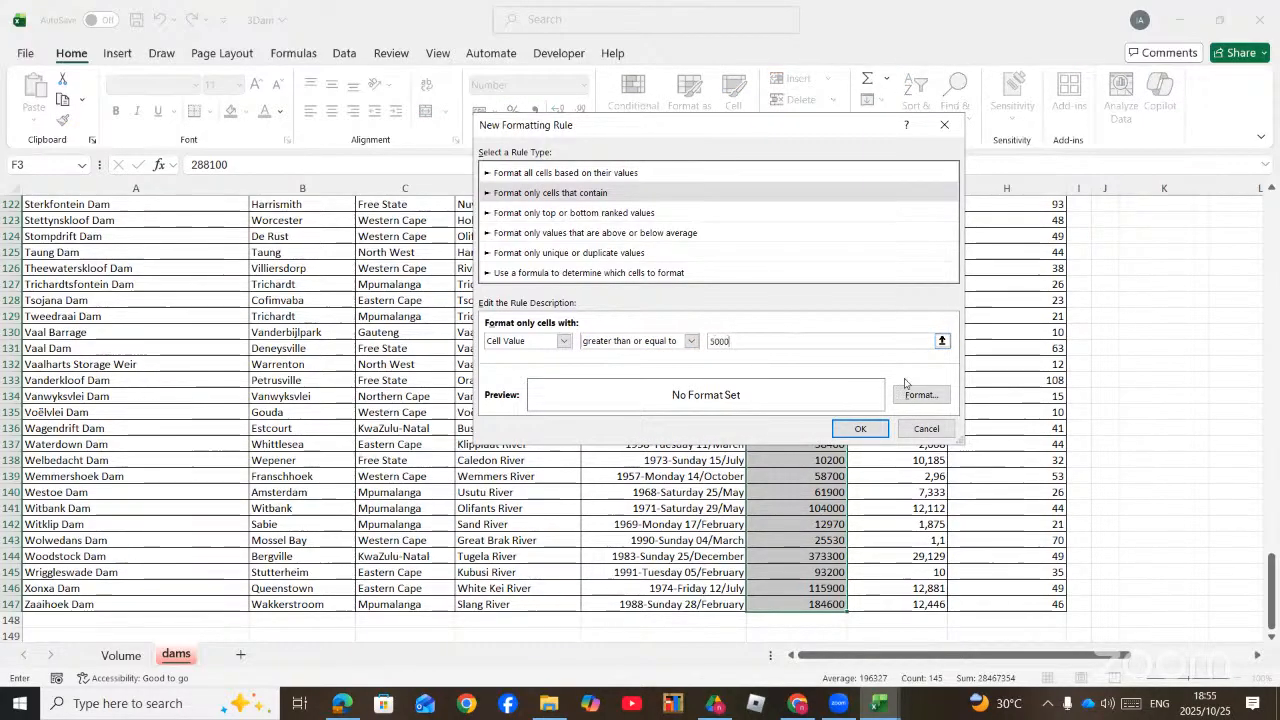
# Step: Give the capacity rule's format a red outline border around the cells
pyautogui.click(907, 397)
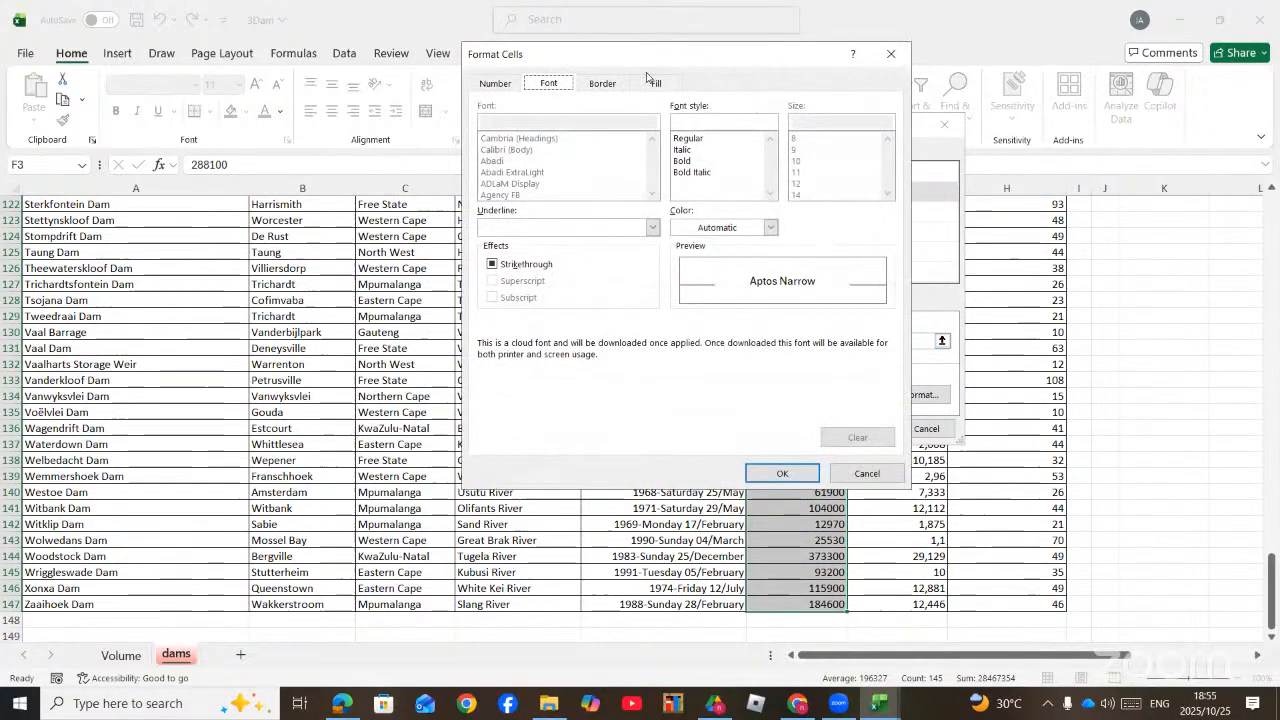
pyautogui.click(616, 86)
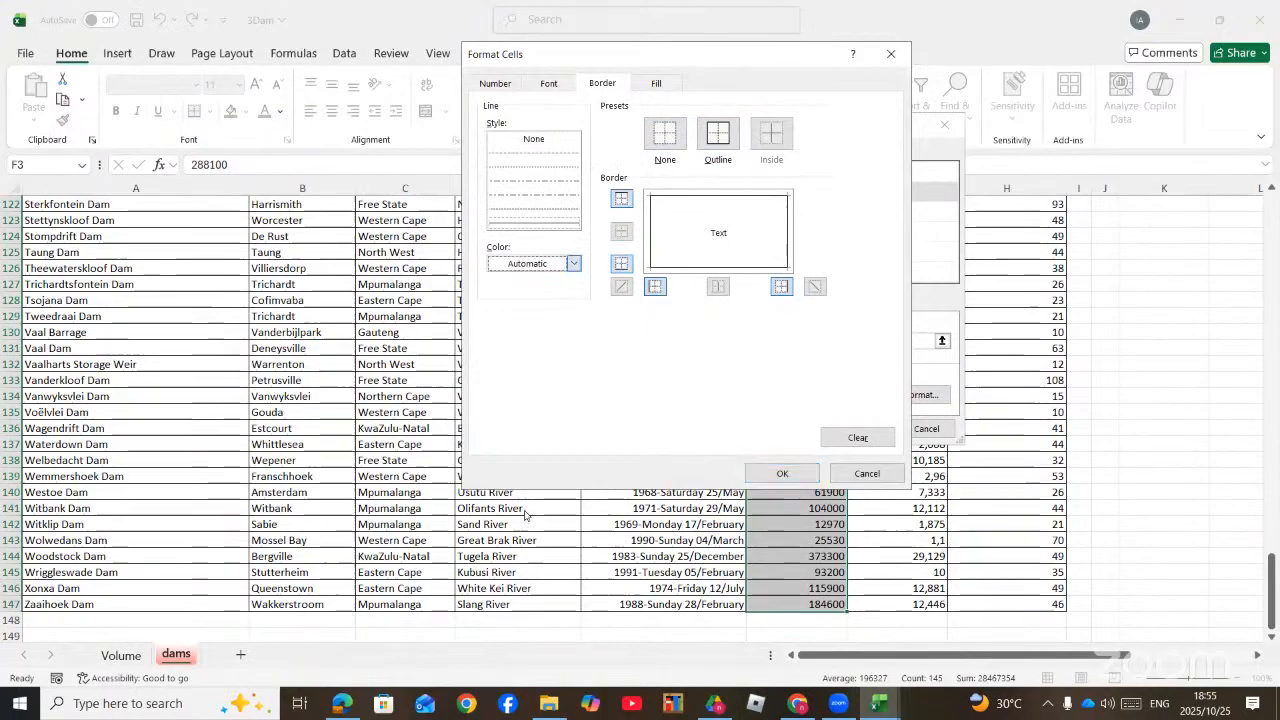
pyautogui.click(540, 263)
pyautogui.click(529, 505)
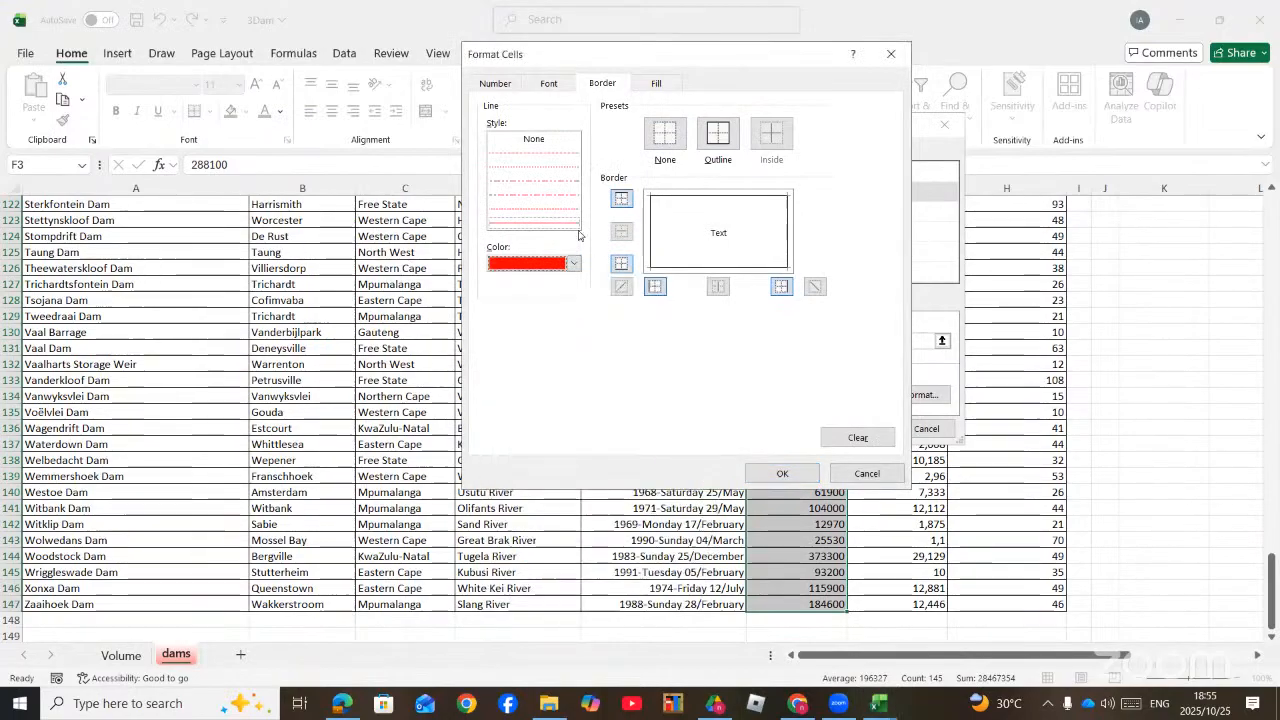
pyautogui.click(716, 144)
pyautogui.click(727, 142)
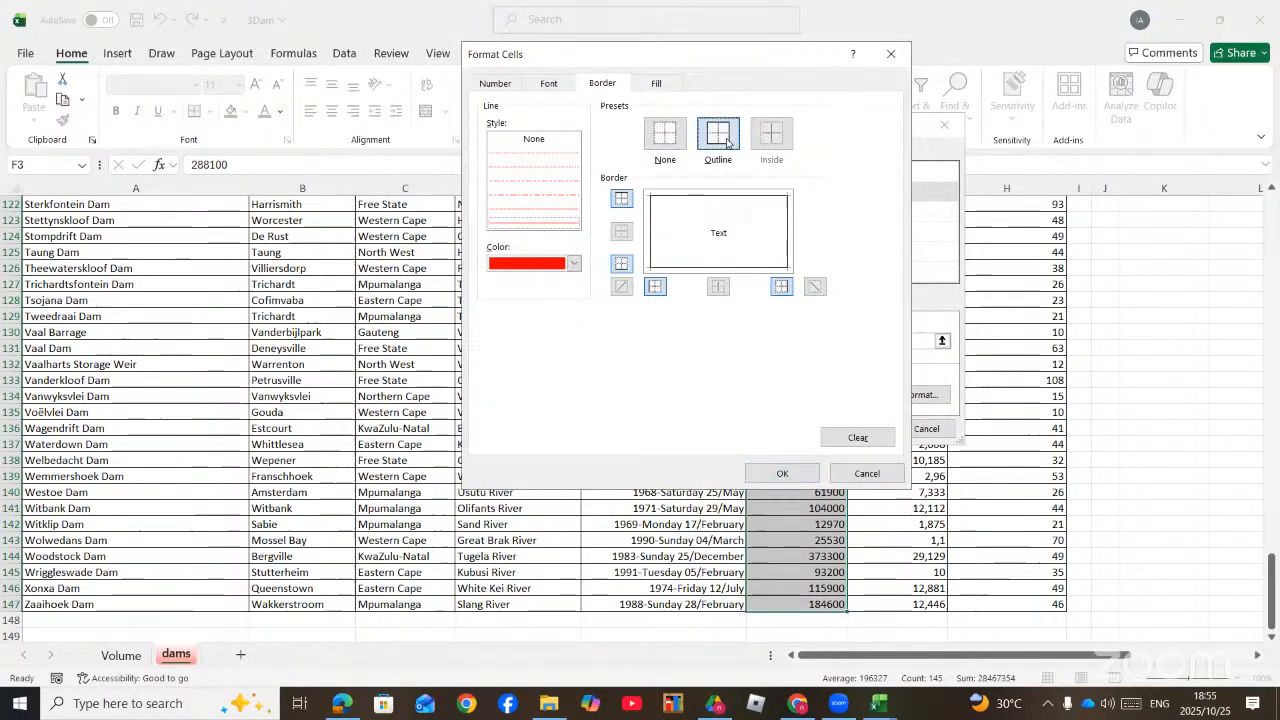
# Step: Add a yellow fill to the capacity rule's format, apply the rule and review the capacities in column F
pyautogui.click(656, 88)
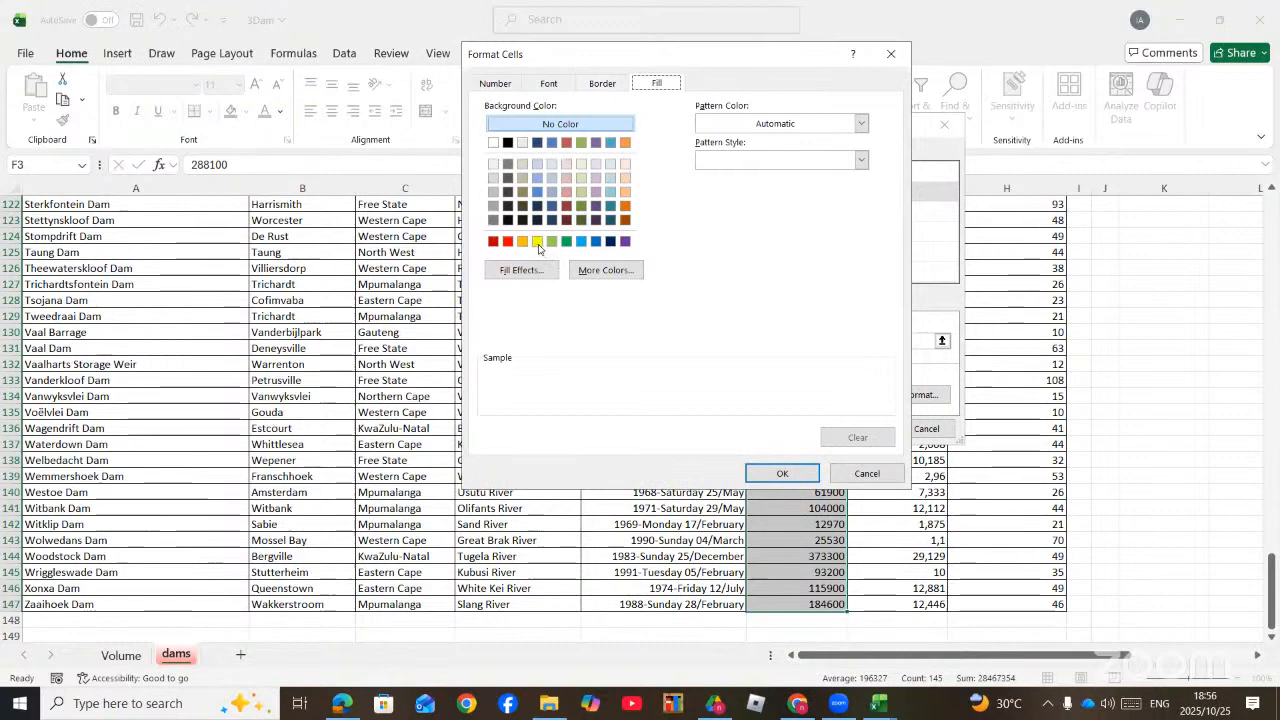
pyautogui.click(537, 242)
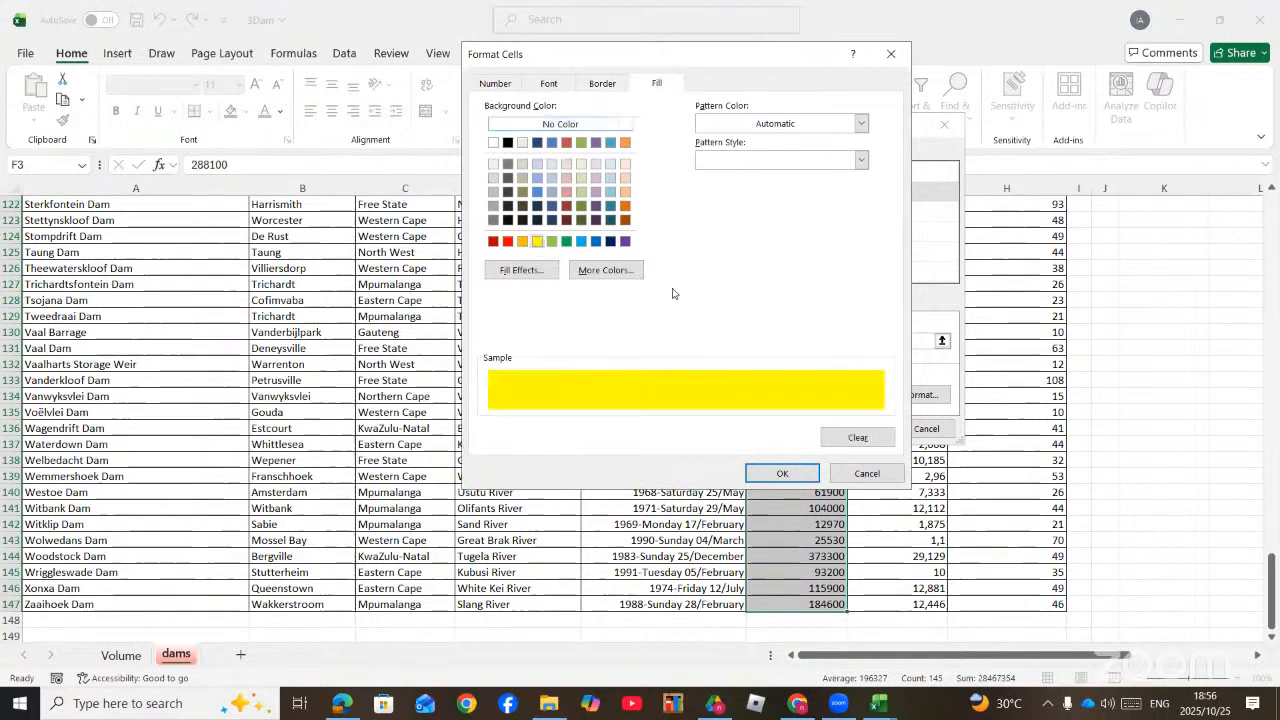
pyautogui.click(782, 473)
pyautogui.click(857, 429)
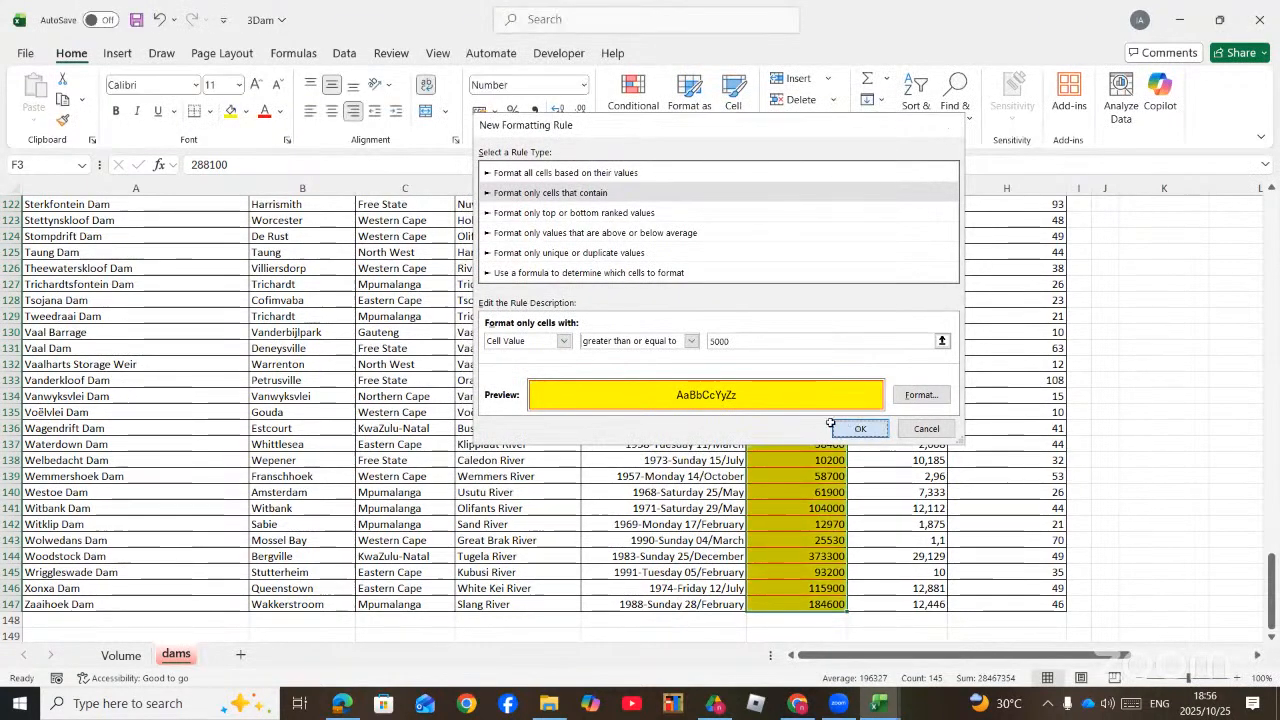
pyautogui.click(830, 443)
pyautogui.scroll(6, 830, 440)
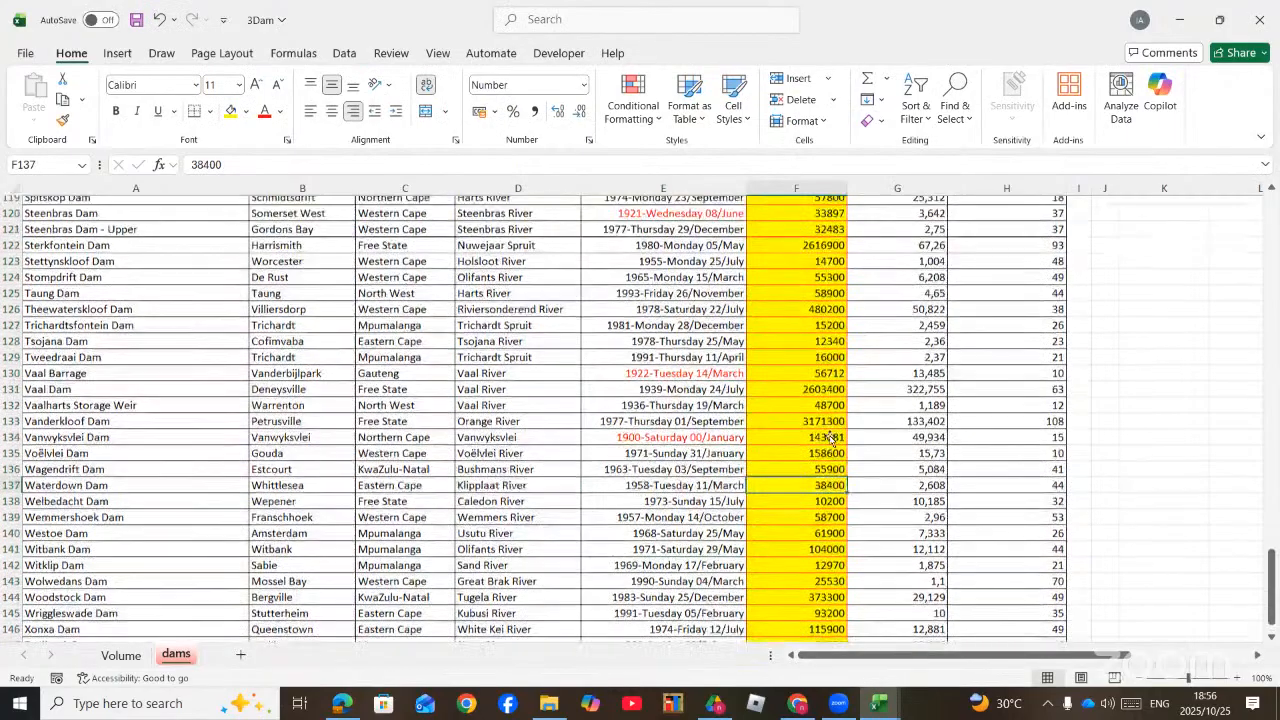
pyautogui.scroll(6, 830, 437)
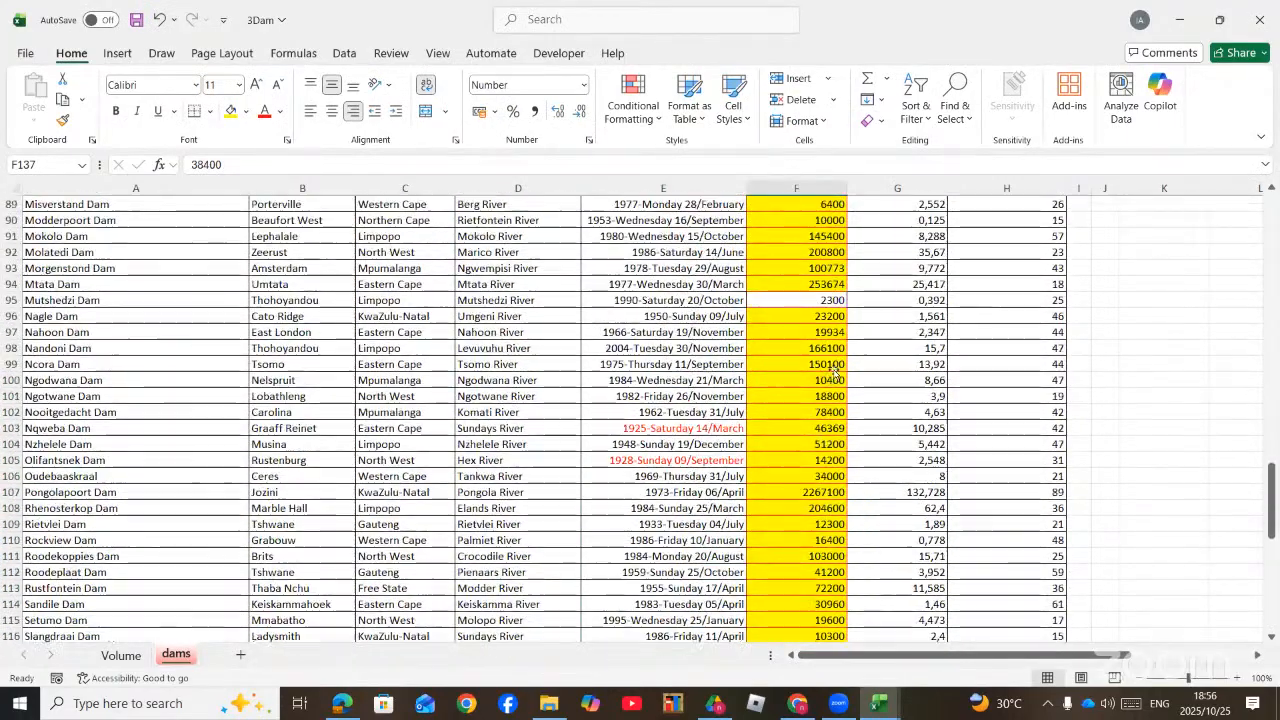
pyautogui.scroll(20, 835, 370)
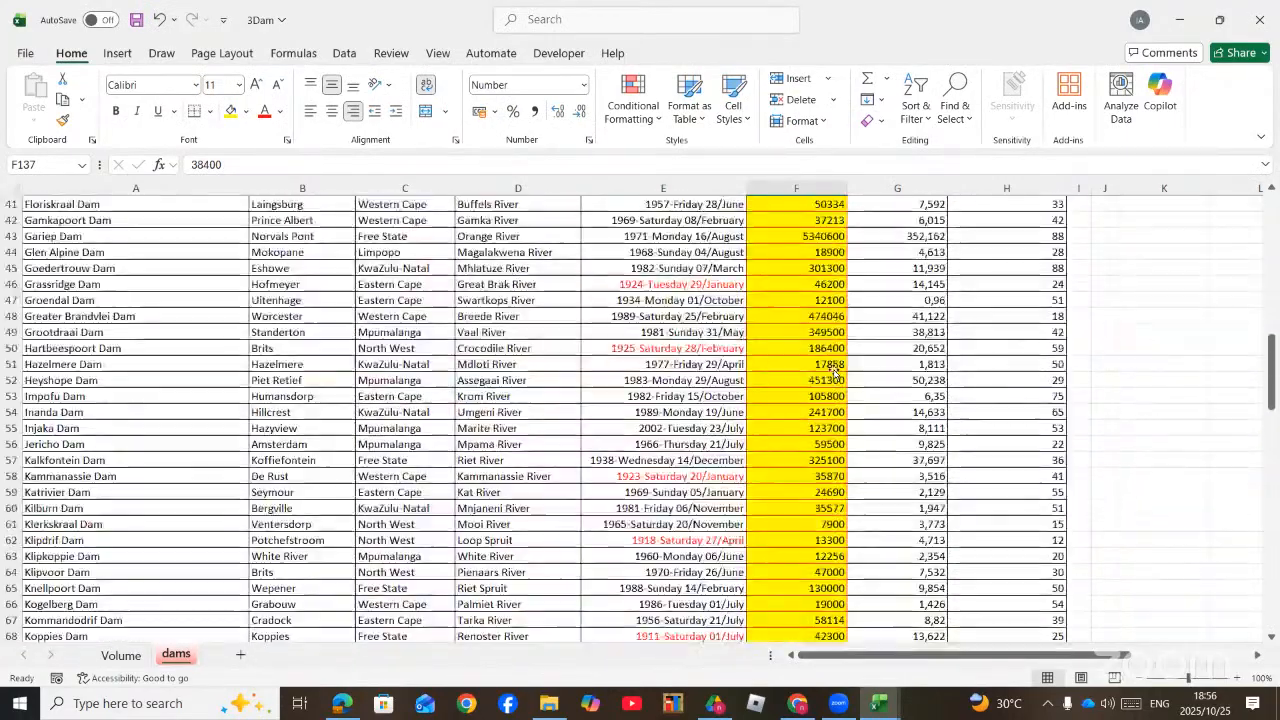
pyautogui.scroll(7, 835, 370)
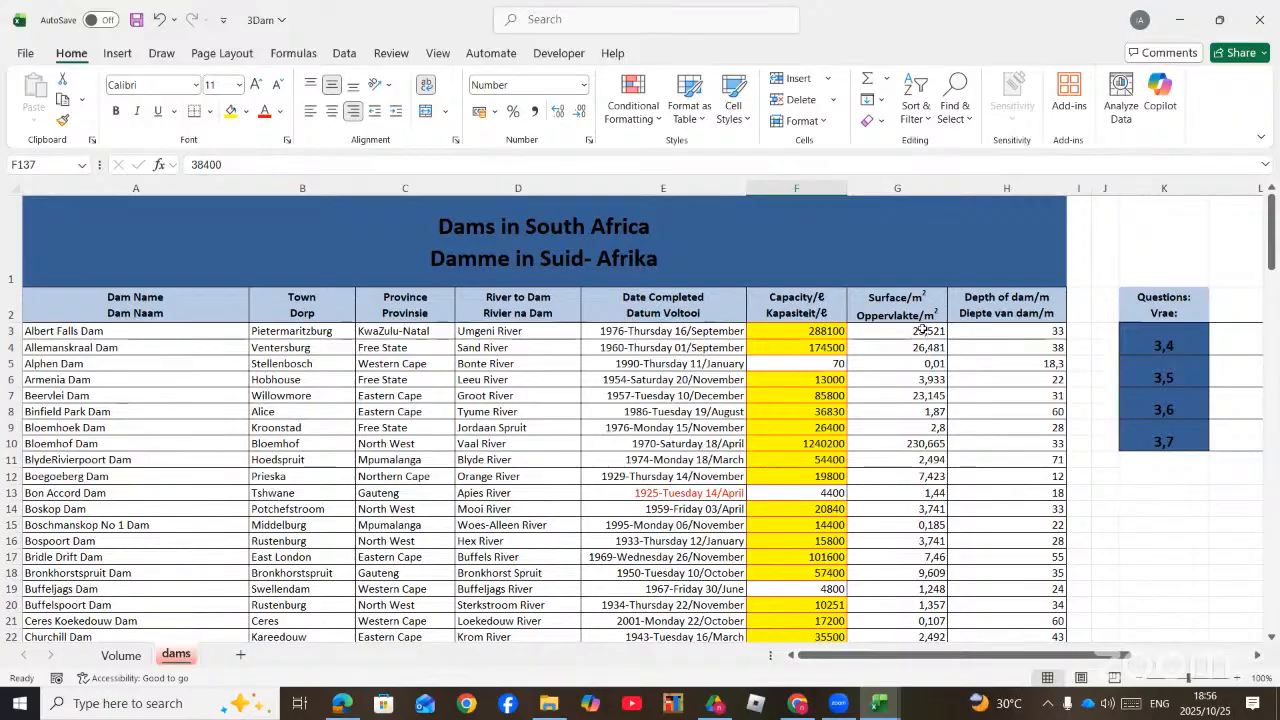
# Step: Start a new conditional formatting rule for the surface areas in G3:G147, preview the 3-Color Scale and Data Bar styles, and choose Icon Sets
pyautogui.moveTo(922, 330); pyautogui.dragTo(938, 612)
pyautogui.click(633, 100)
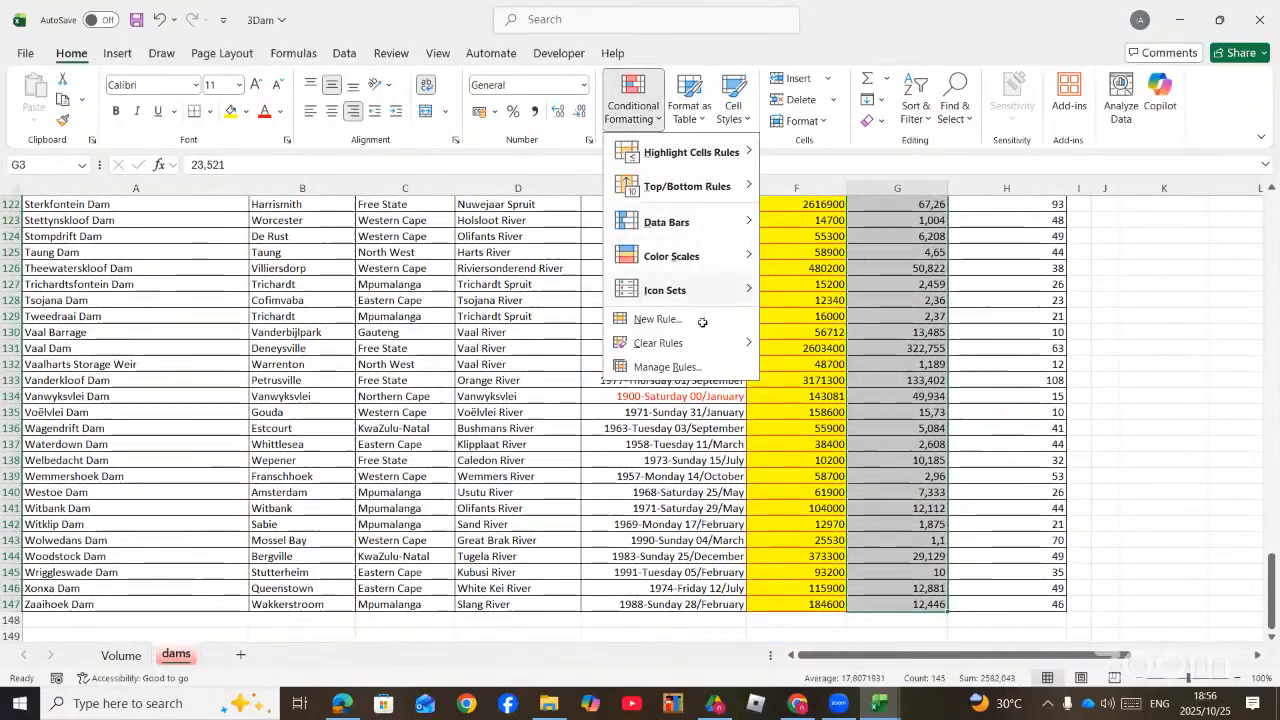
pyautogui.click(660, 318)
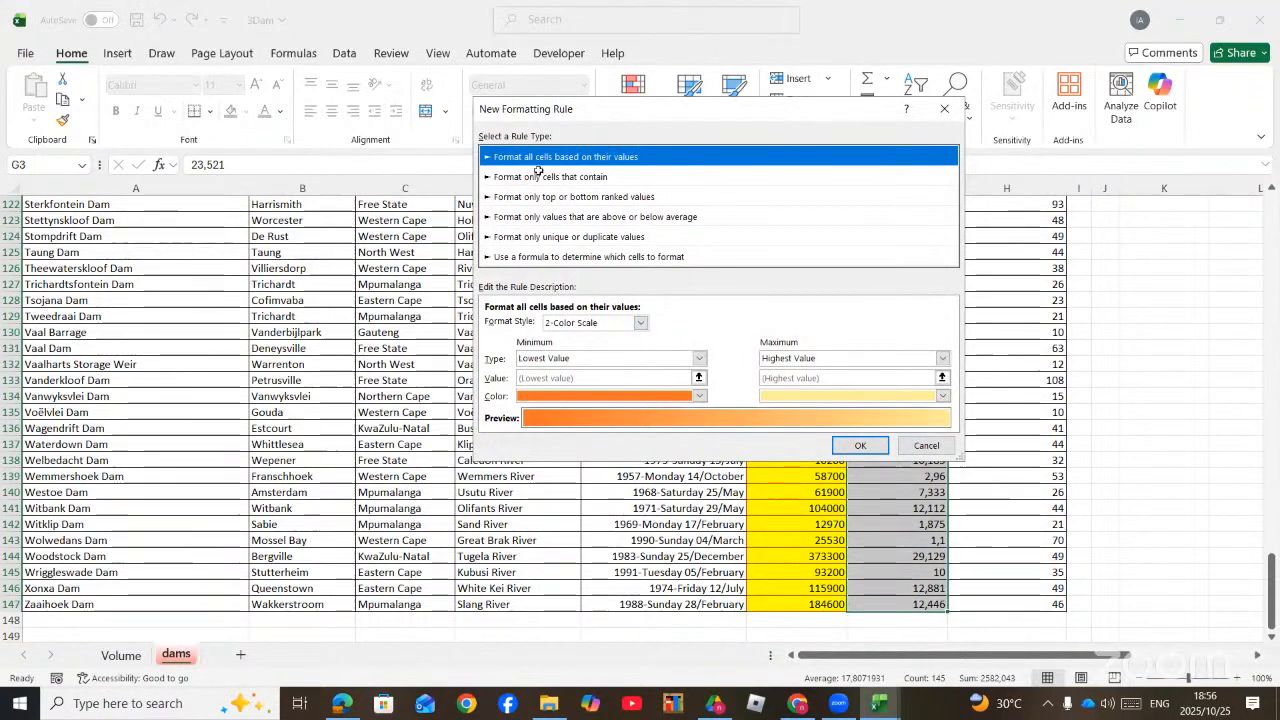
pyautogui.click(641, 322)
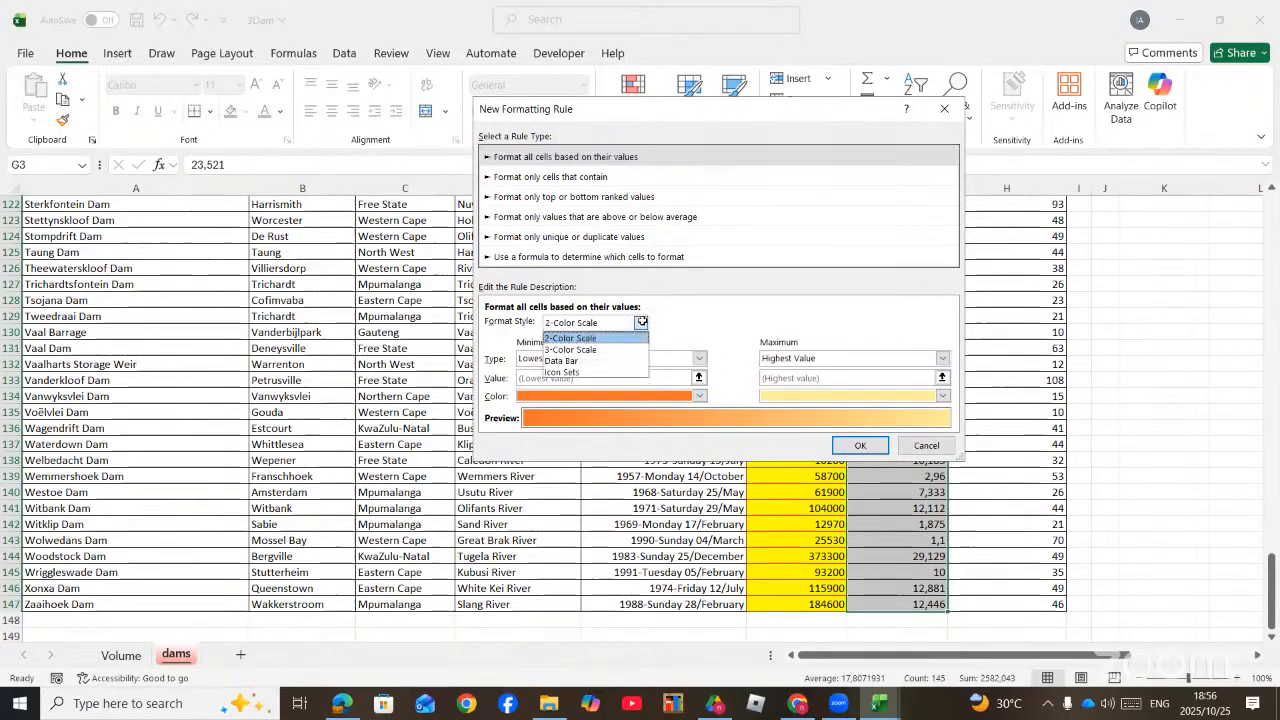
pyautogui.click(586, 346)
pyautogui.click(590, 322)
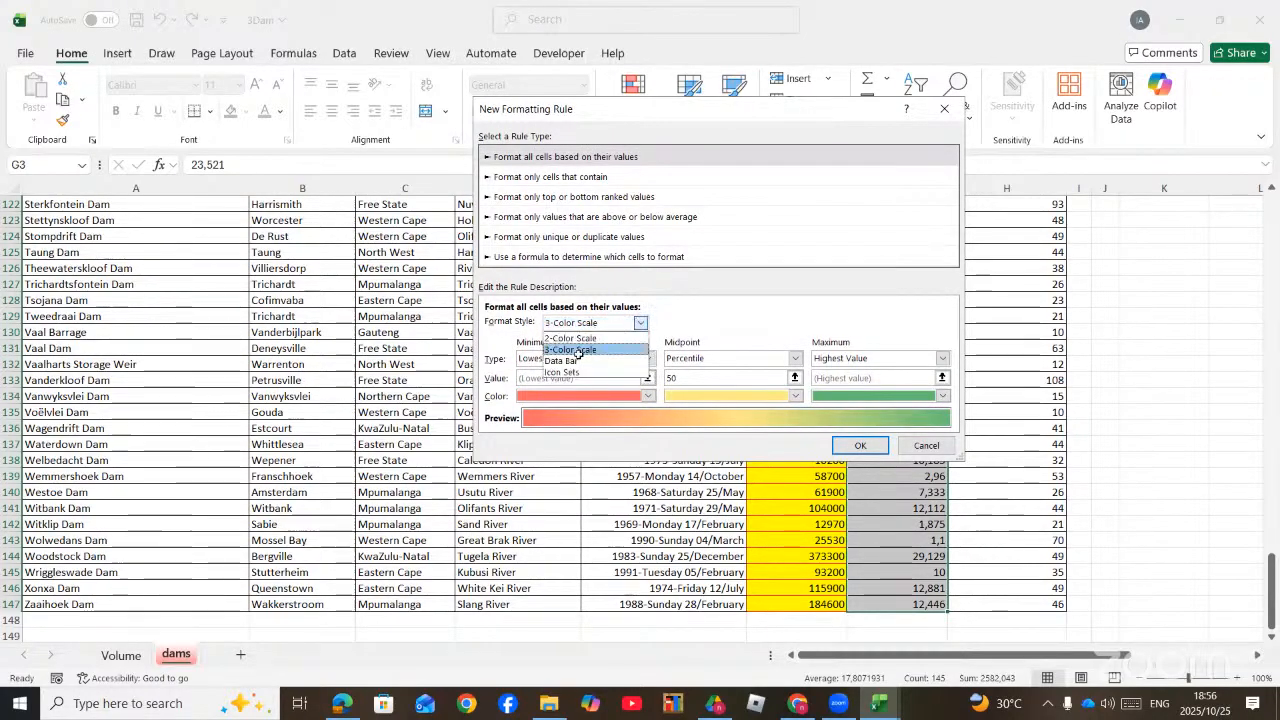
pyautogui.click(574, 360)
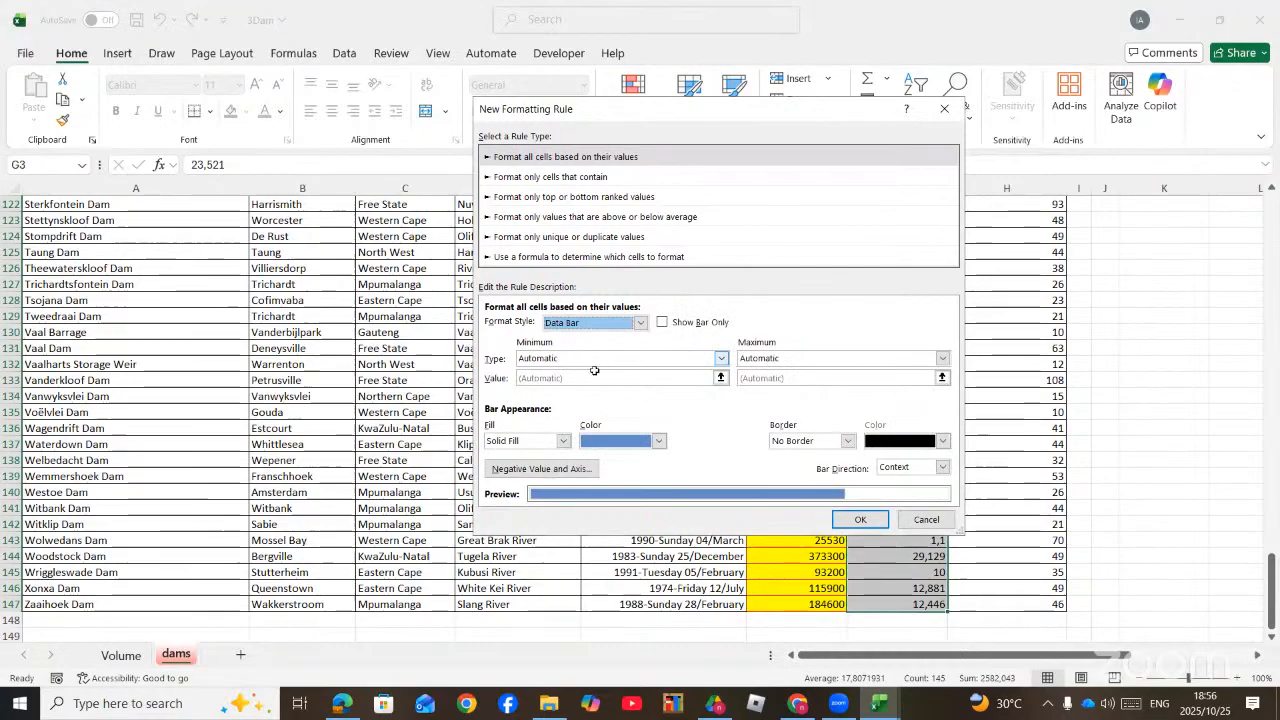
pyautogui.click(643, 323)
pyautogui.click(590, 372)
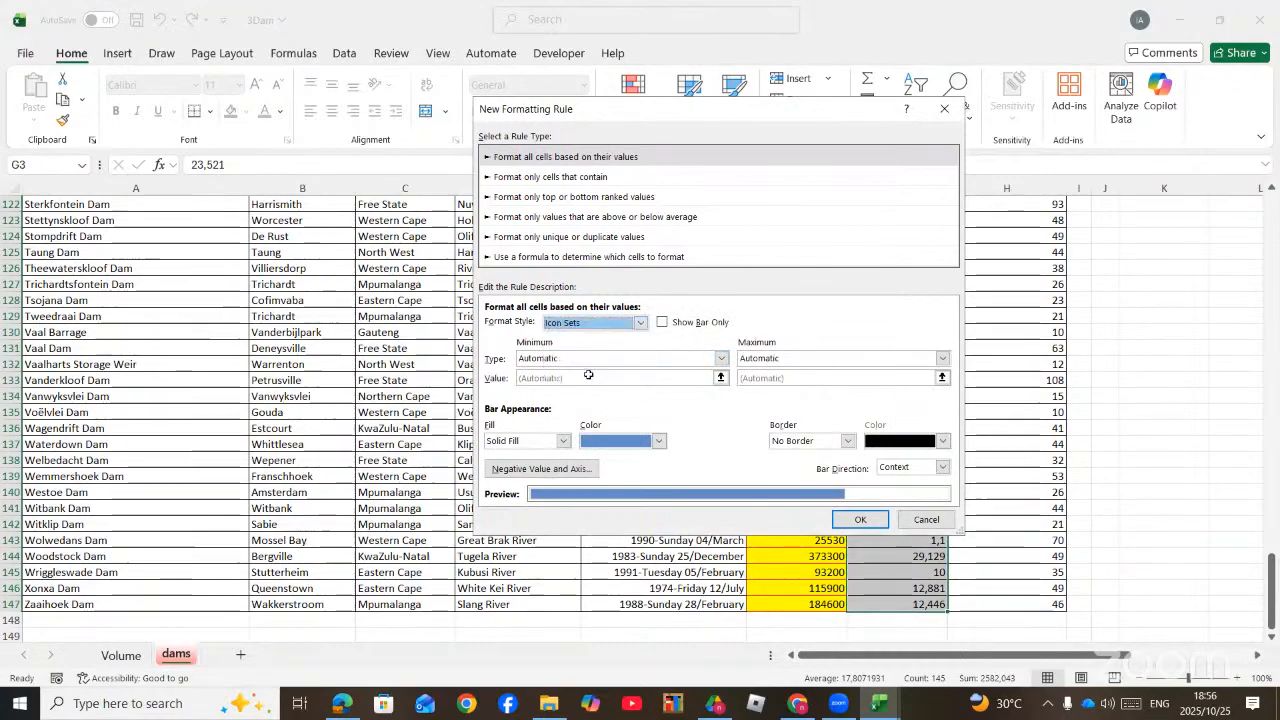
# Step: Choose the three-stars icon style for the surface area rule
pyautogui.click(636, 347)
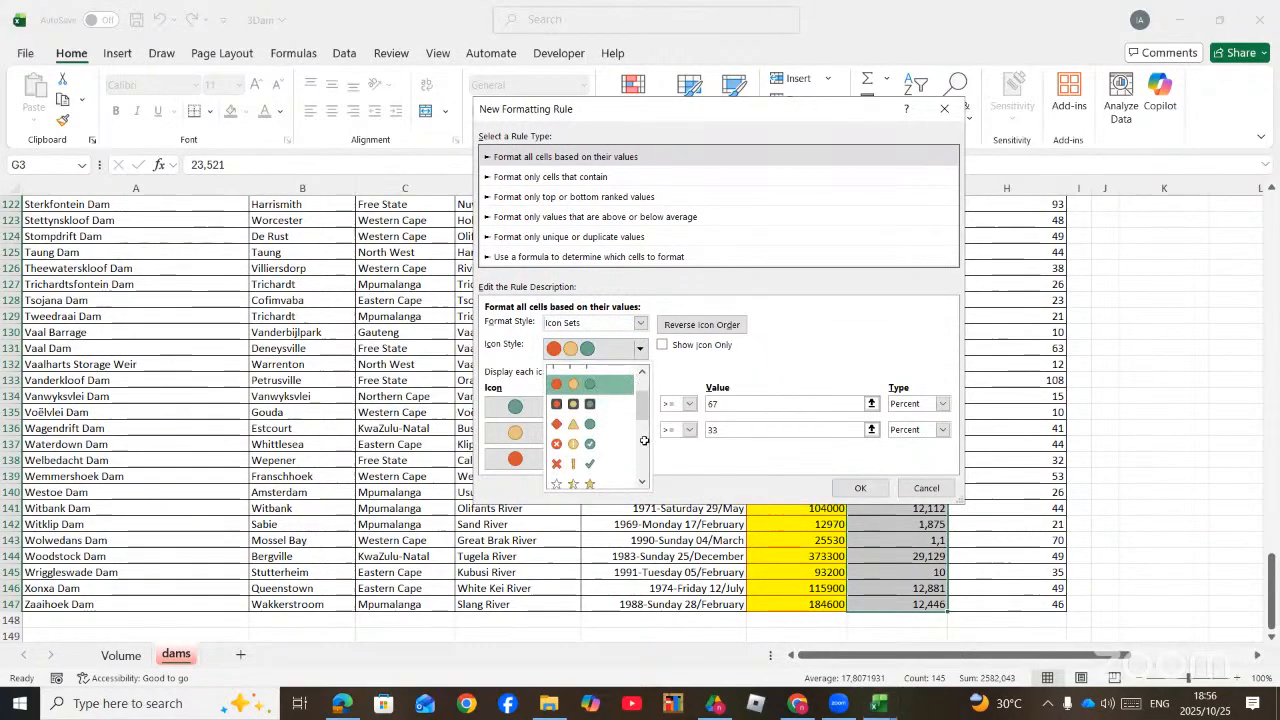
pyautogui.click(645, 483)
pyautogui.click(645, 483)
pyautogui.click(645, 483)
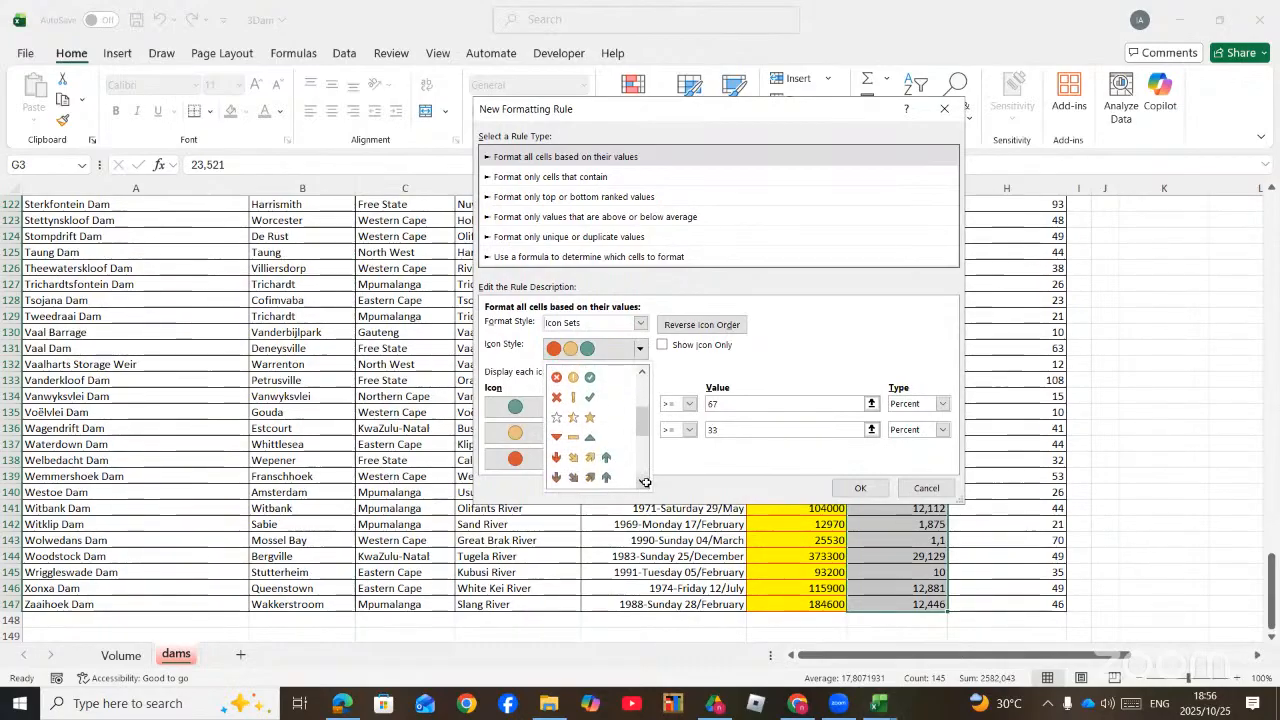
pyautogui.click(578, 420)
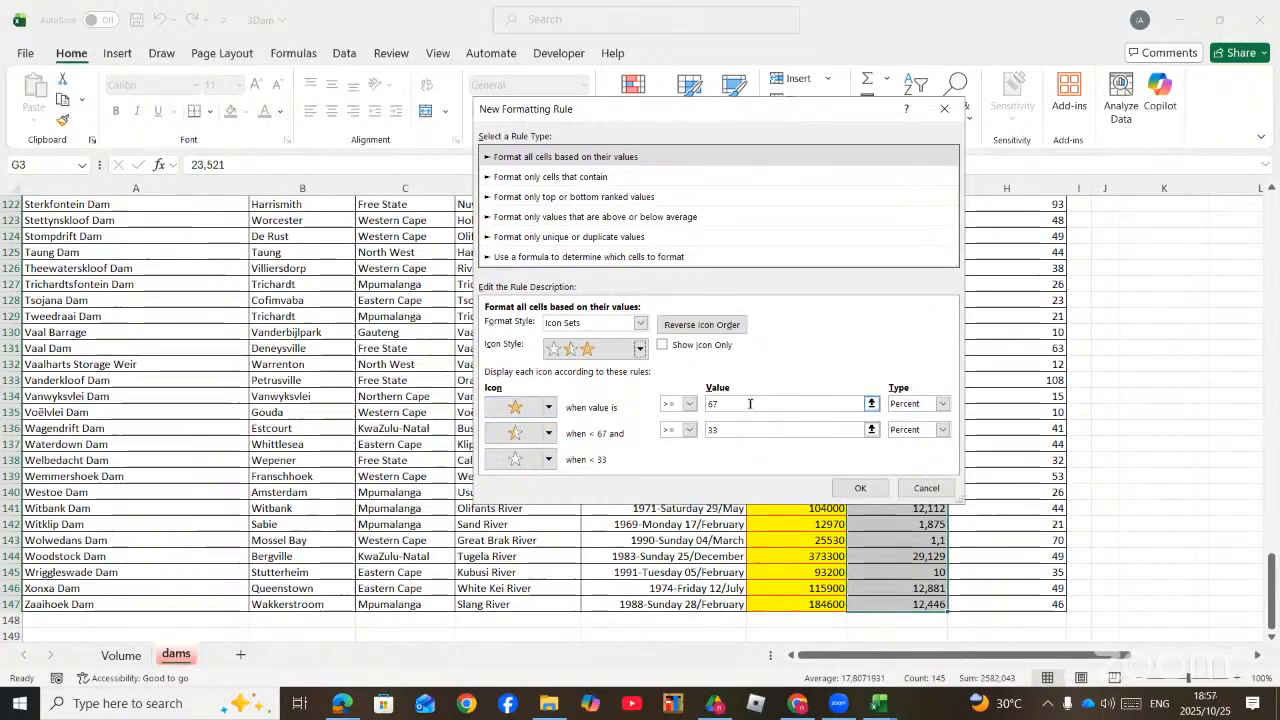
# Step: Set the full star to show for values greater than or equal to 20000, using the Number type
pyautogui.moveTo(731, 402); pyautogui.dragTo(704, 406)
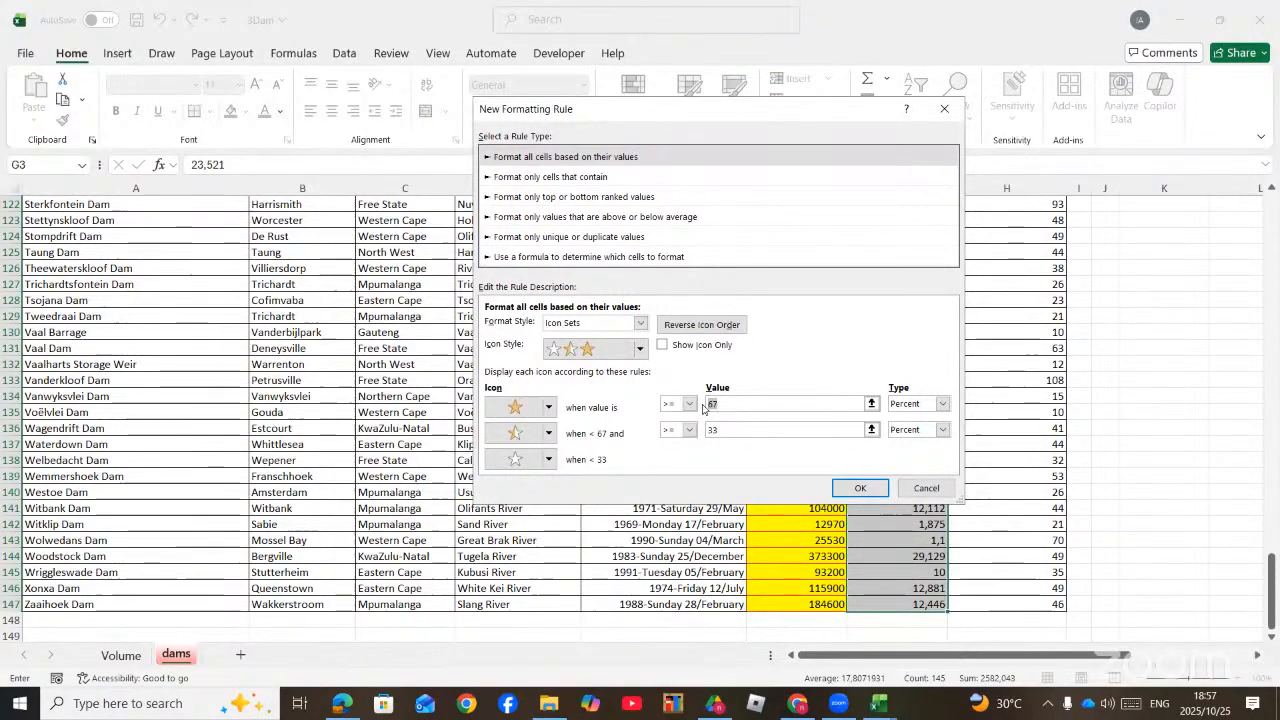
pyautogui.write('2000')
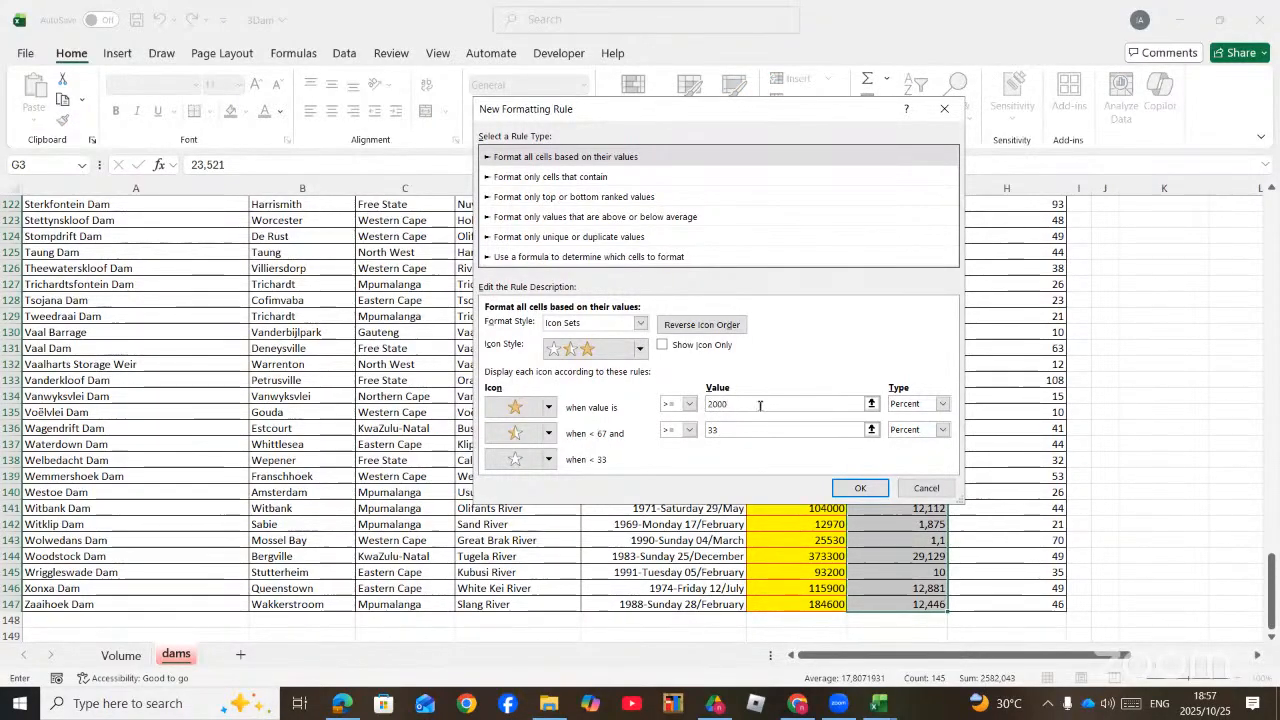
pyautogui.click(941, 404)
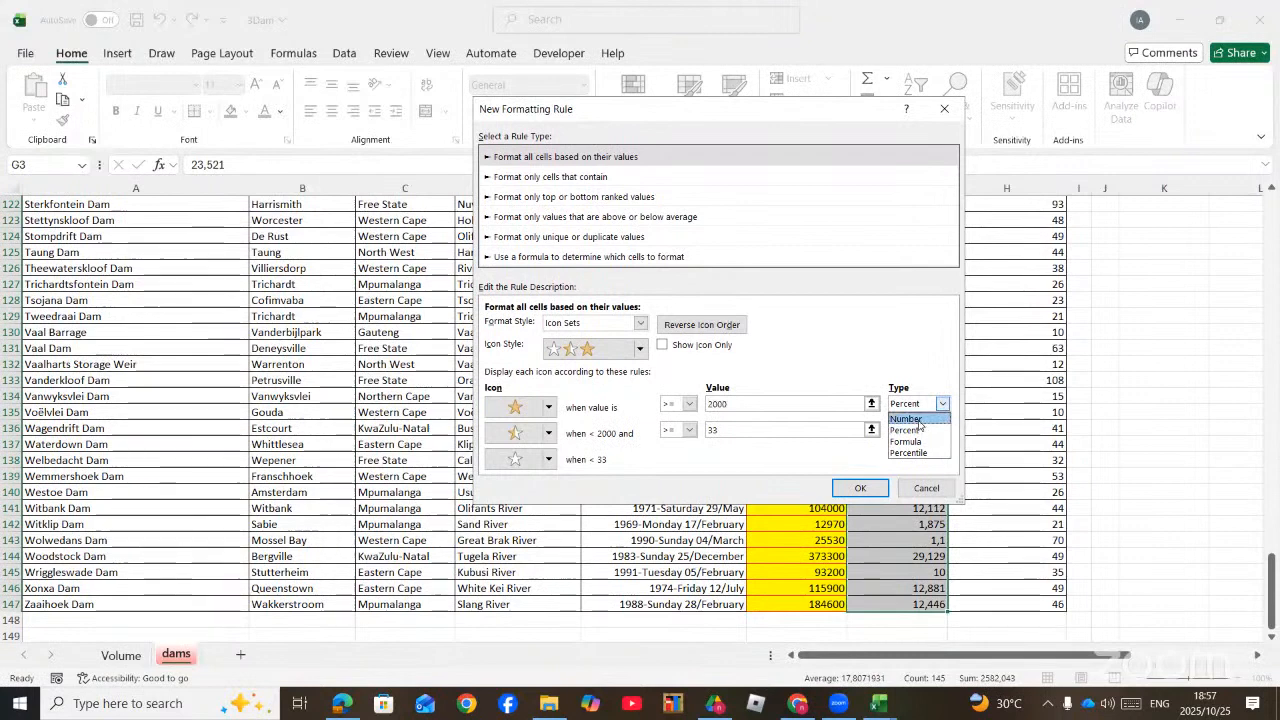
pyautogui.click(912, 416)
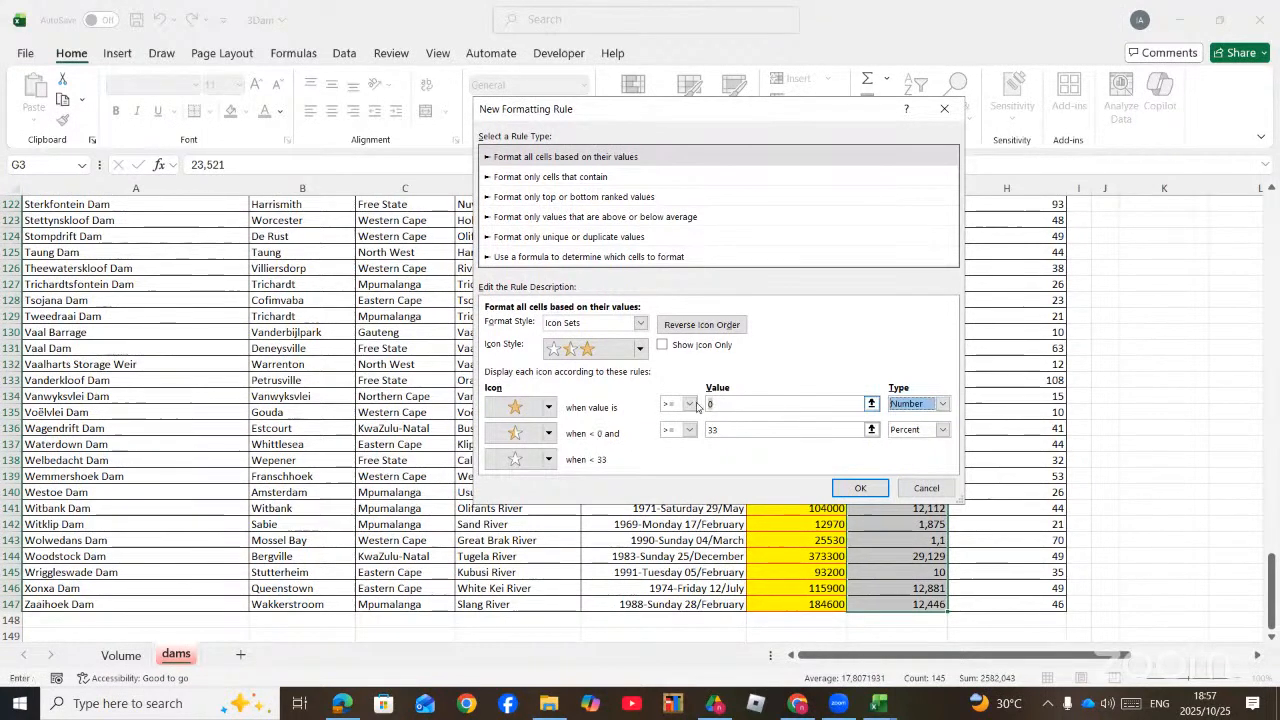
pyautogui.write('200')
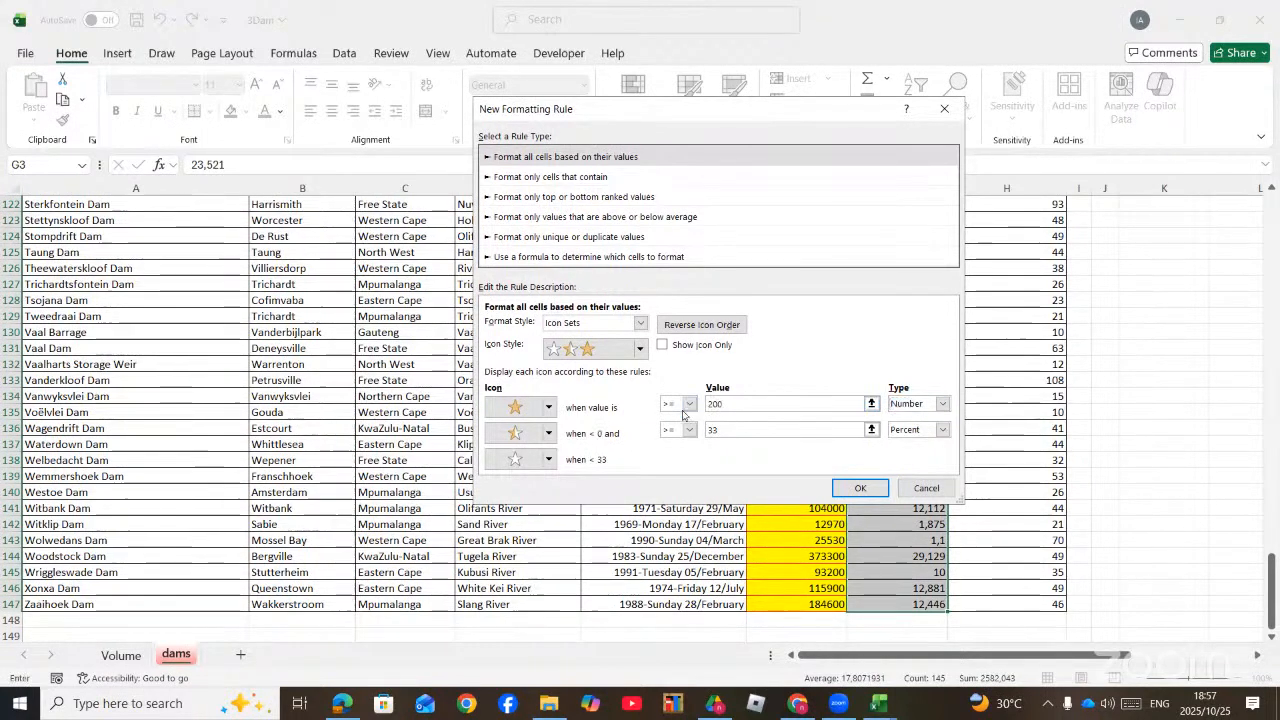
pyautogui.write('00')
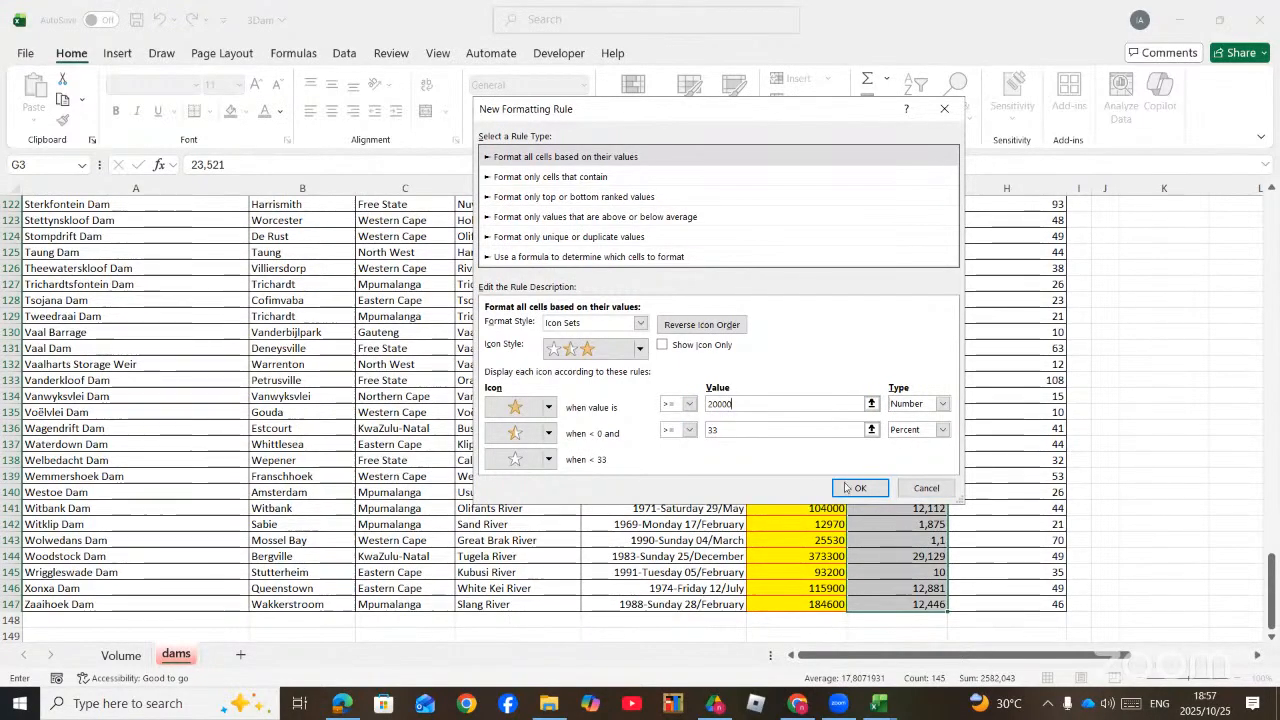
# Step: Set the half star's threshold to greater than or equal to 50000, using the Number type
pyautogui.doubleClick(712, 428)
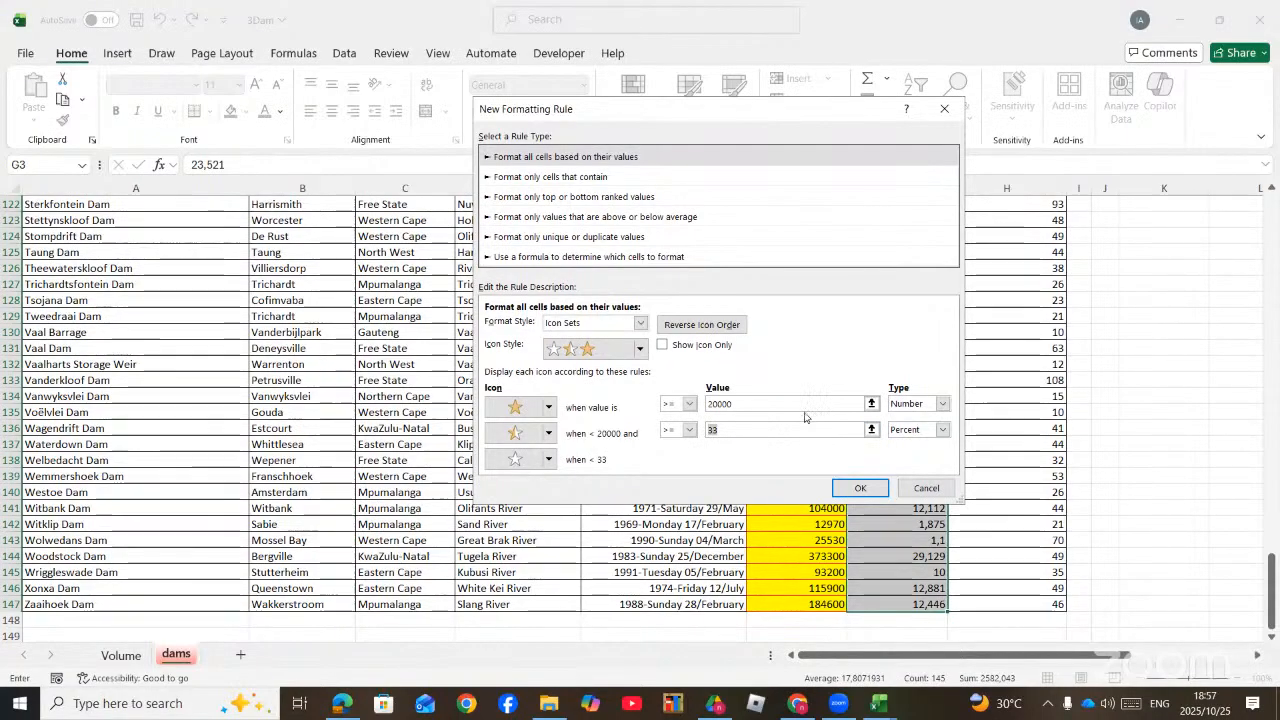
pyautogui.write('50')
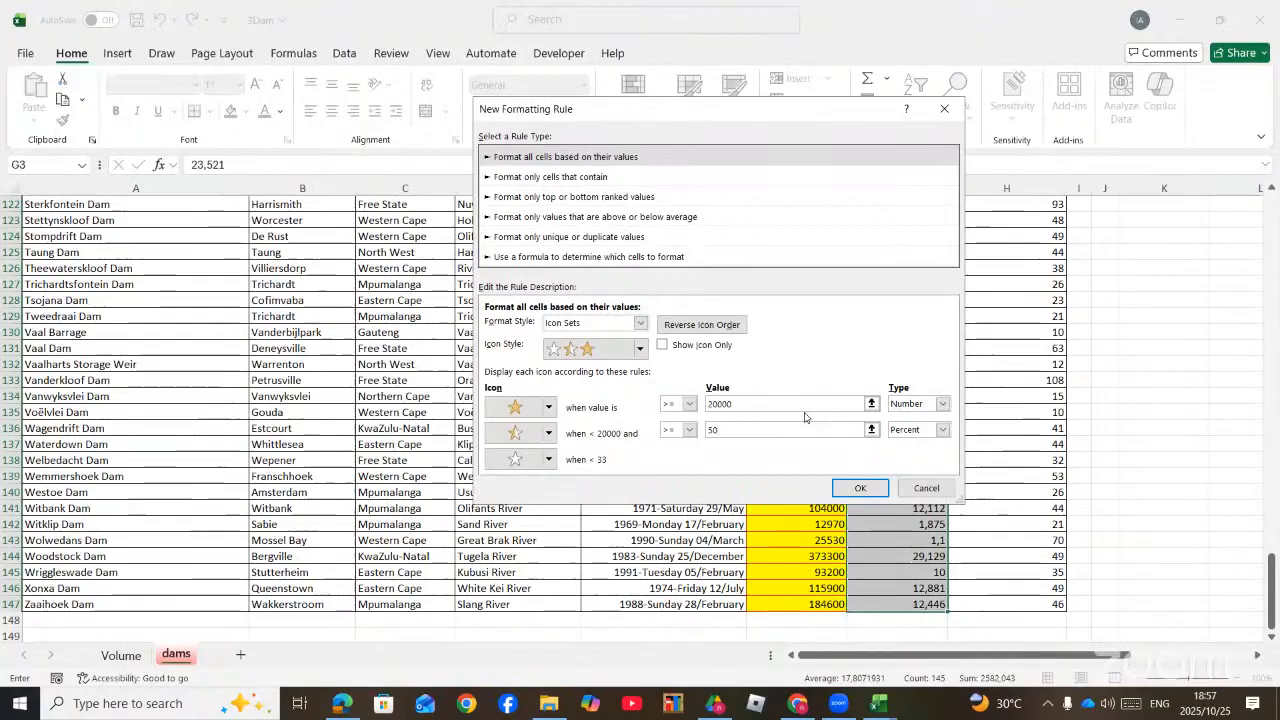
pyautogui.write('000')
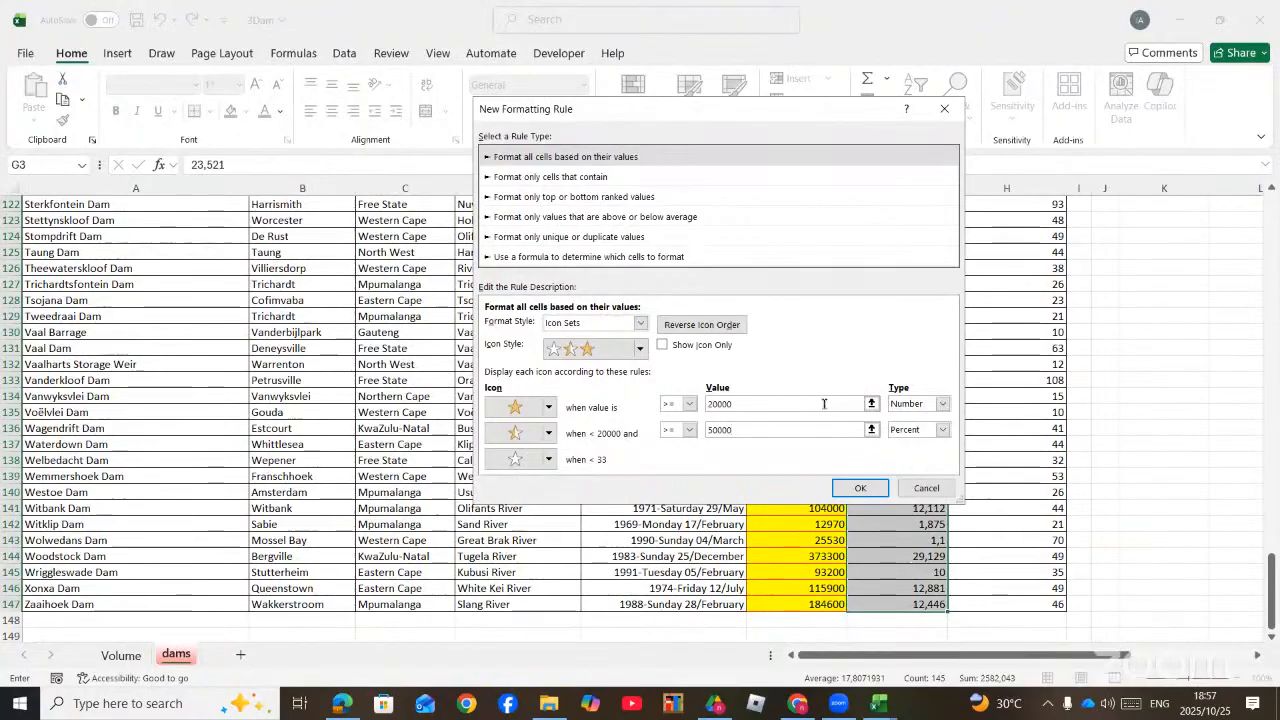
pyautogui.click(940, 430)
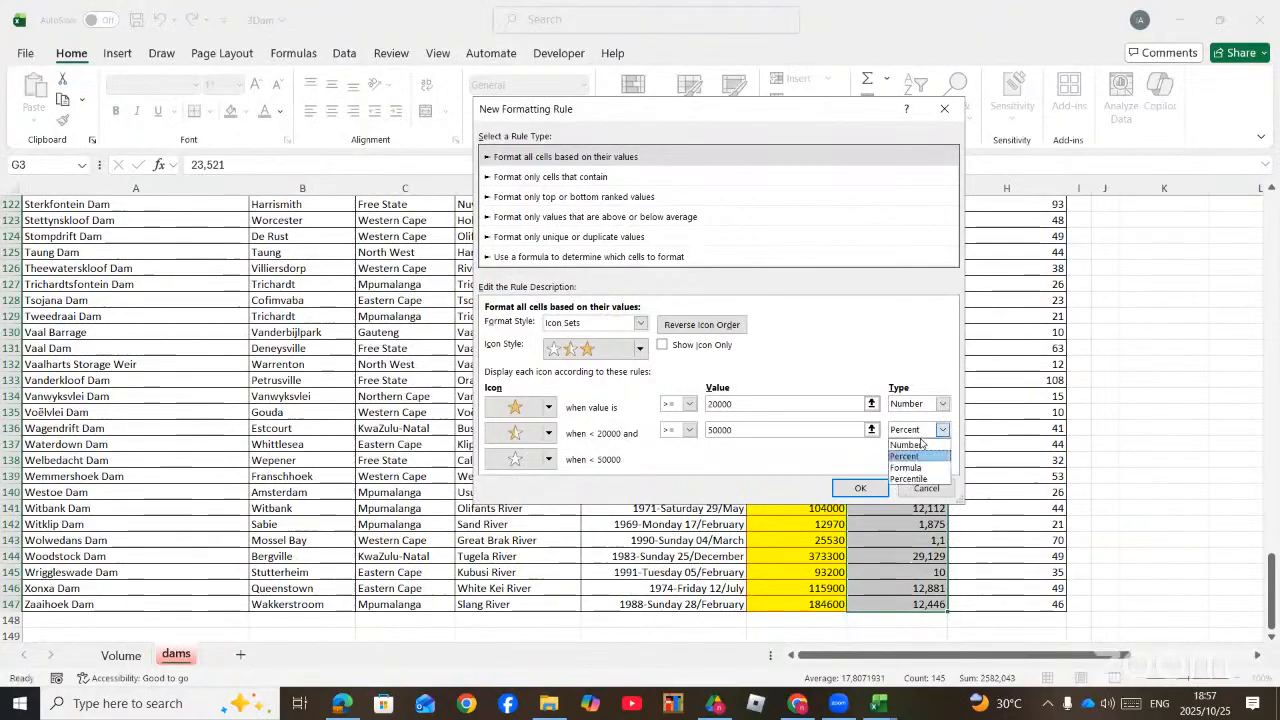
pyautogui.press('Return')
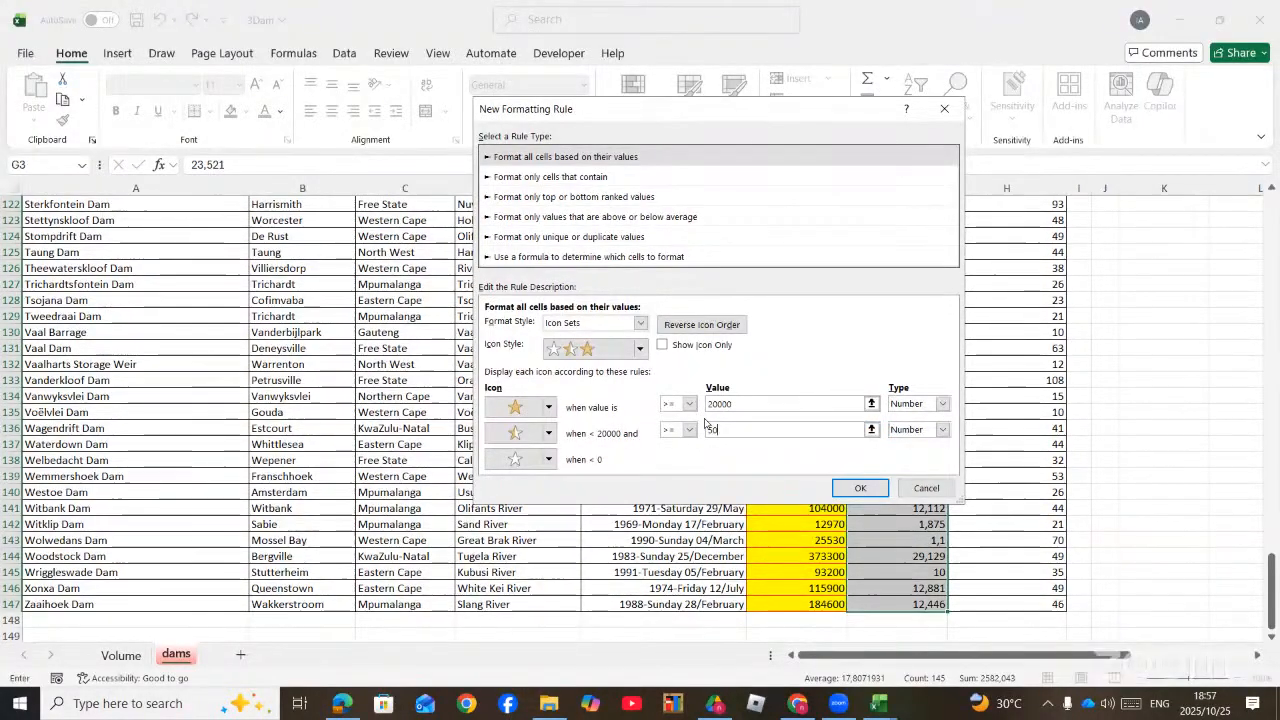
pyautogui.write('50000')
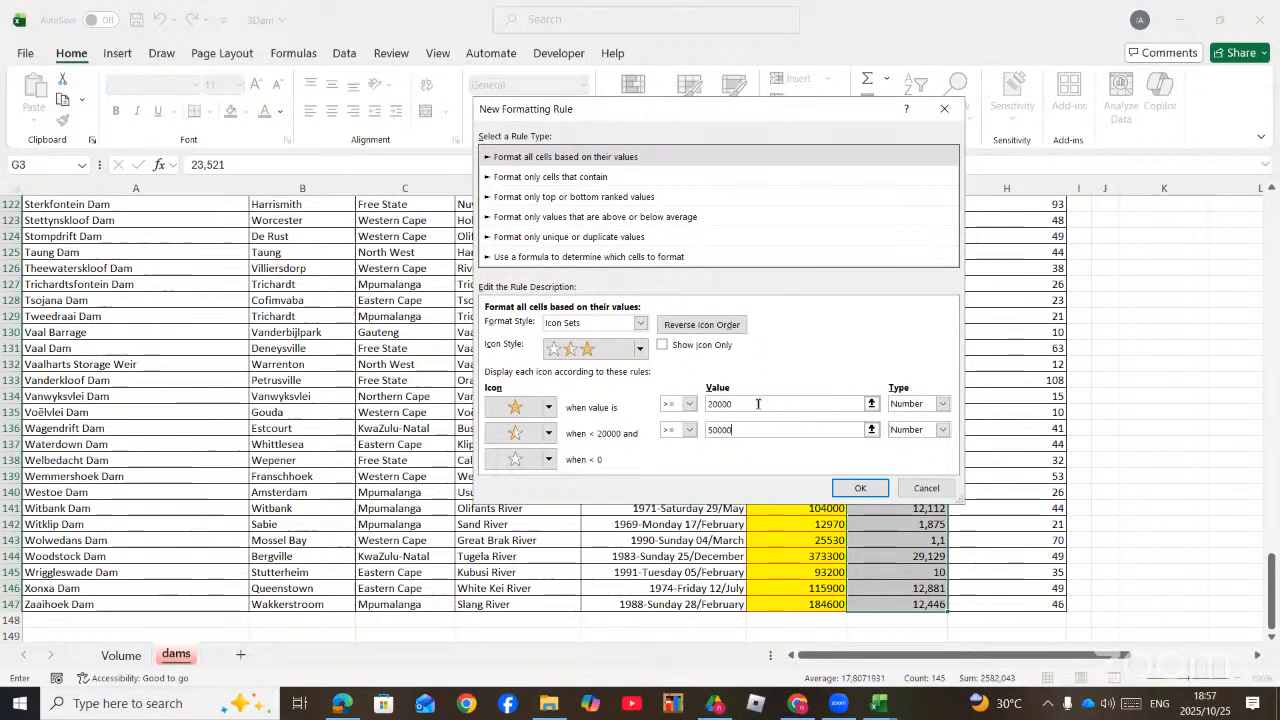
# Step: Try to apply the three-stars rule with the 20000 and 50000 thresholds
pyautogui.click(758, 403)
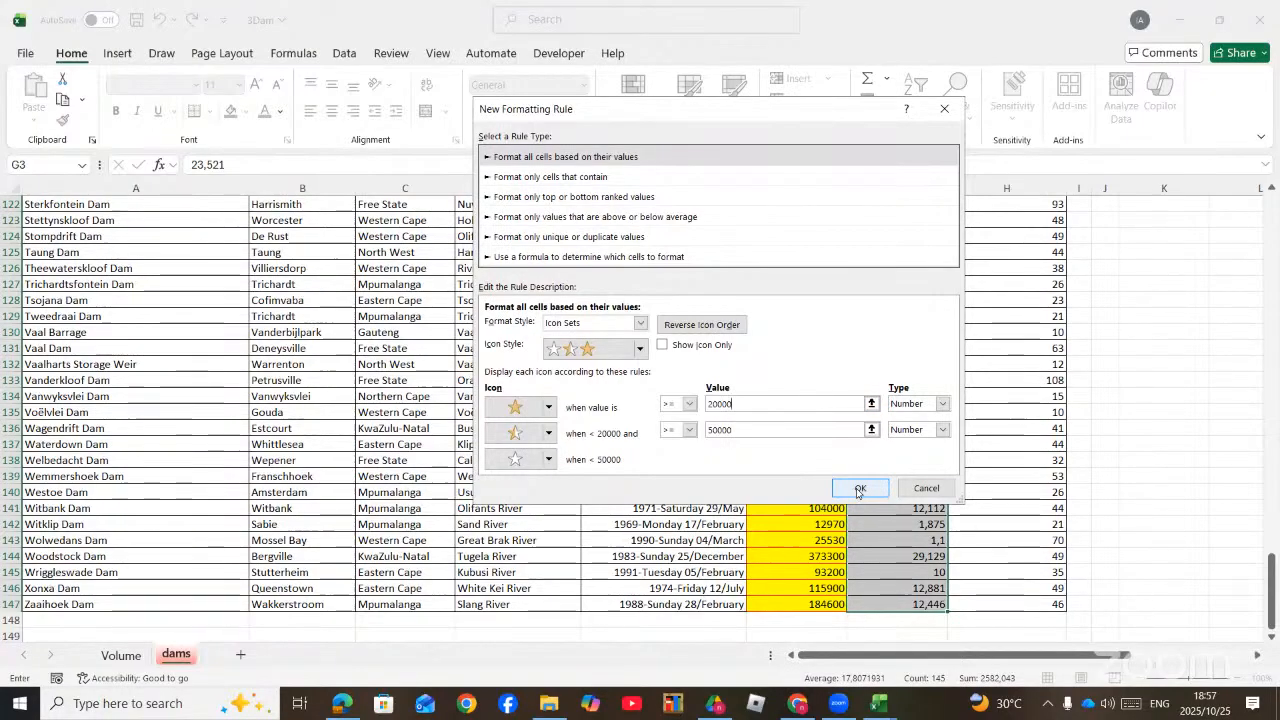
pyautogui.click(857, 490)
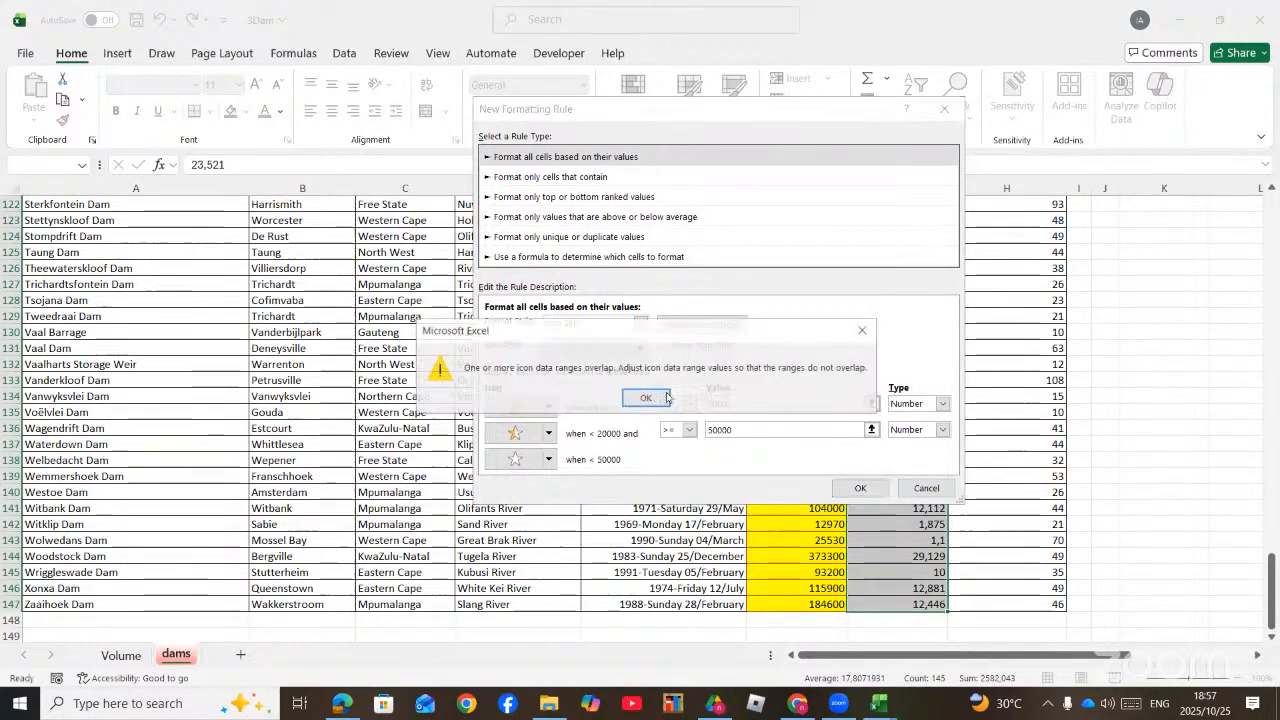
pyautogui.press('Return')
pyautogui.click(848, 492)
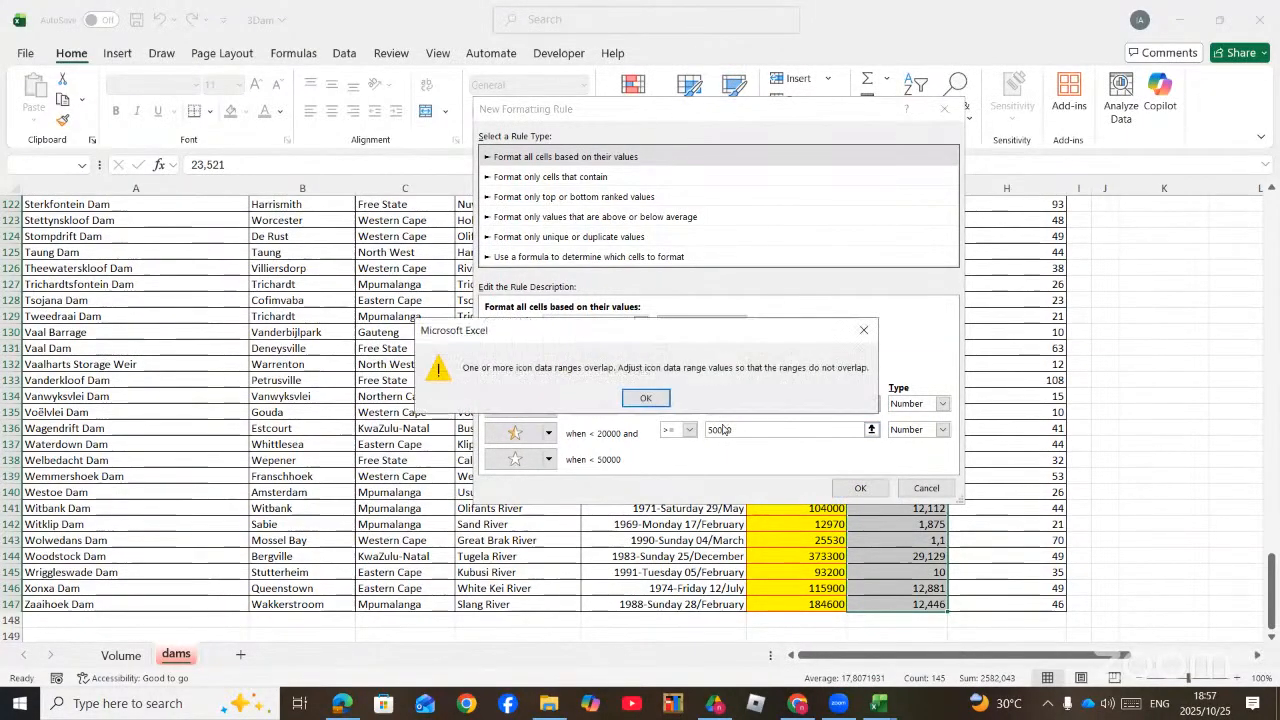
# Step: Correct the half star's threshold to 5000 and apply the three-stars rule to the surface area column
pyautogui.click(652, 400)
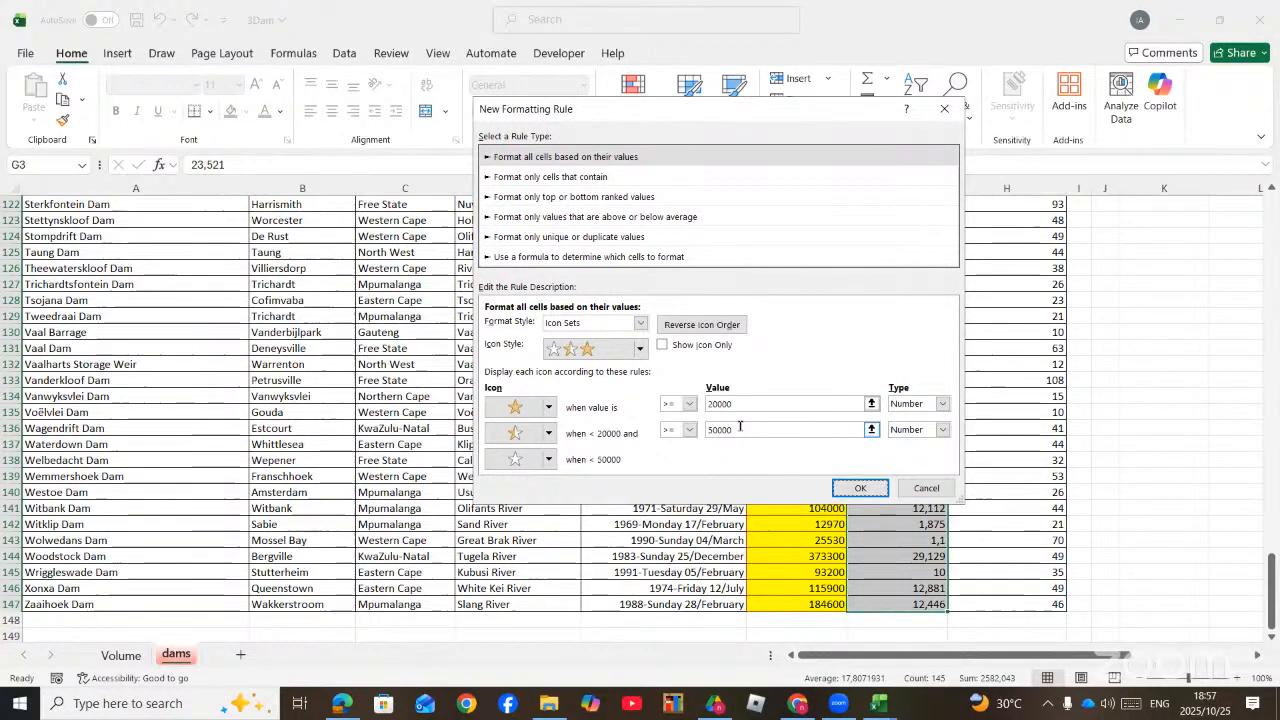
pyautogui.click(740, 427)
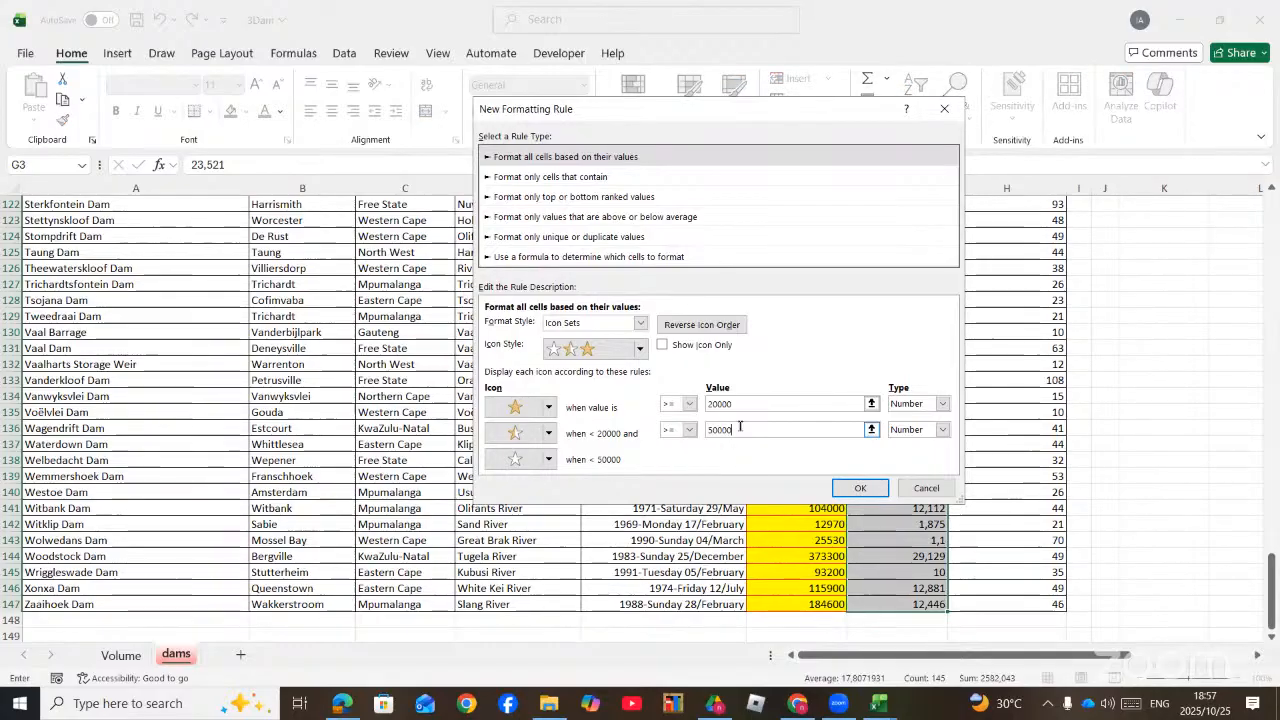
pyautogui.press('BackSpace')
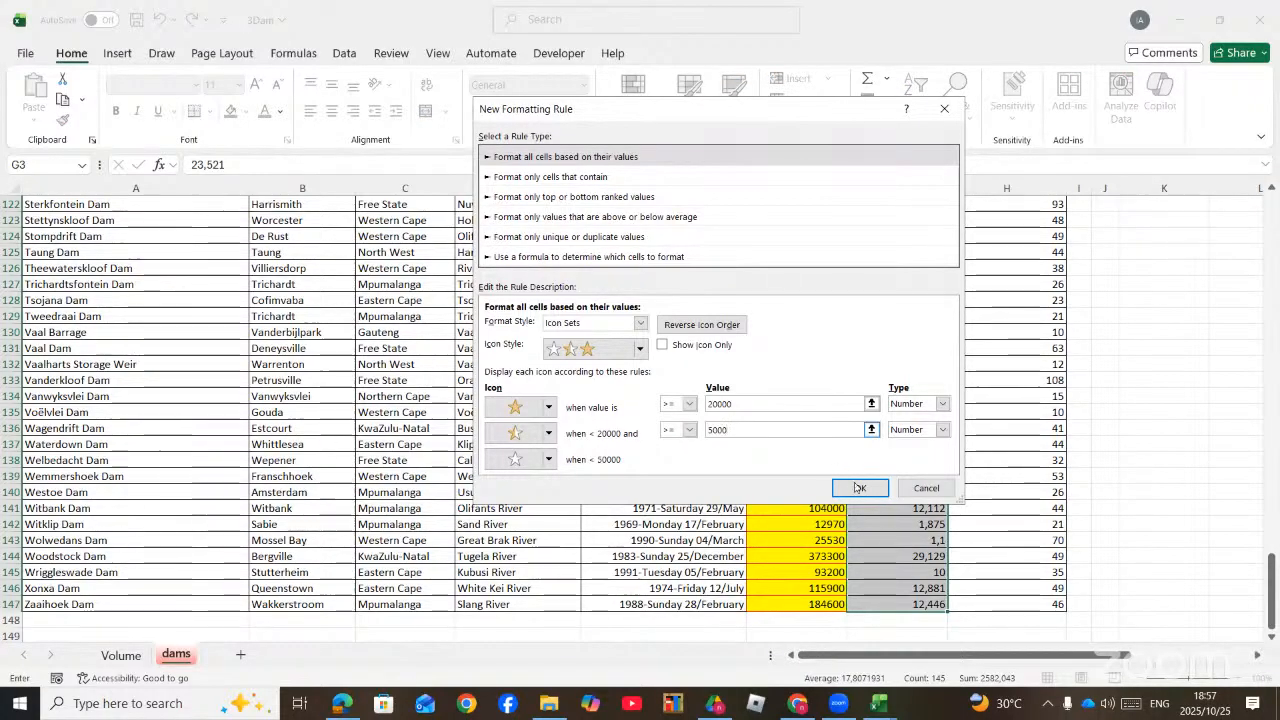
pyautogui.click(858, 488)
pyautogui.scroll(3, 924, 410)
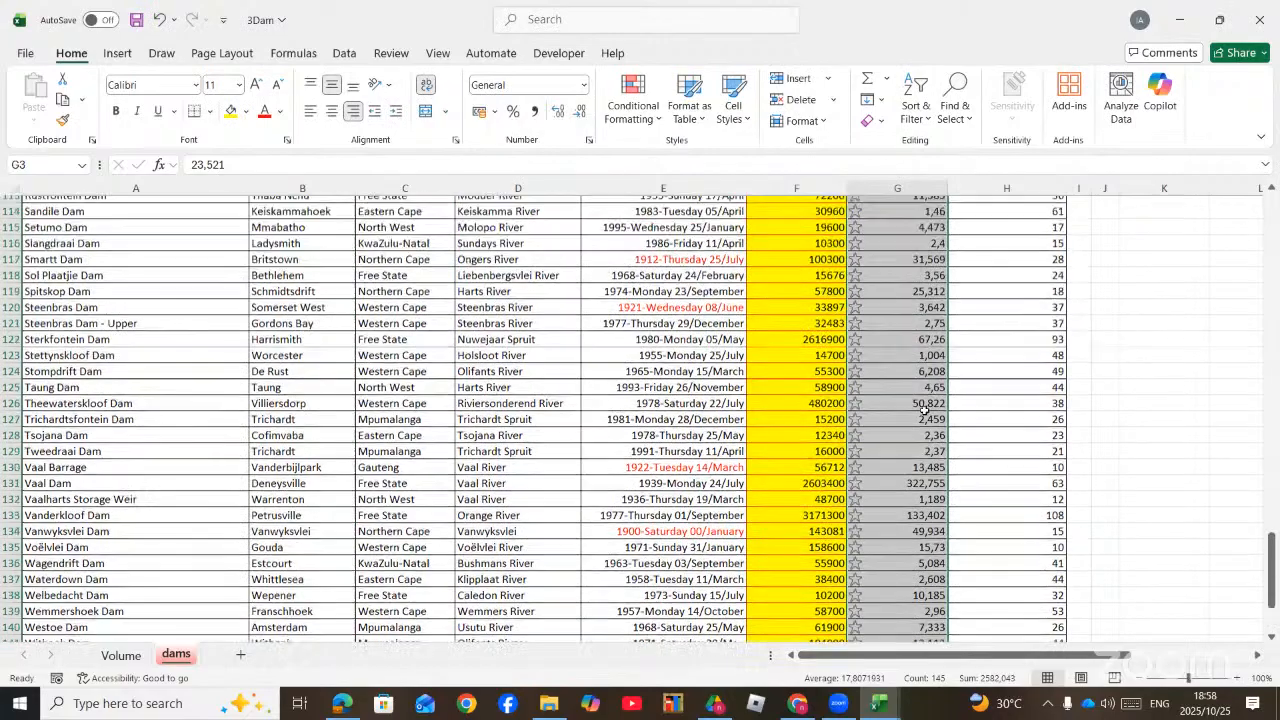
pyautogui.scroll(11, 924, 410)
pyautogui.scroll(2, 920, 333)
pyautogui.click(990, 349)
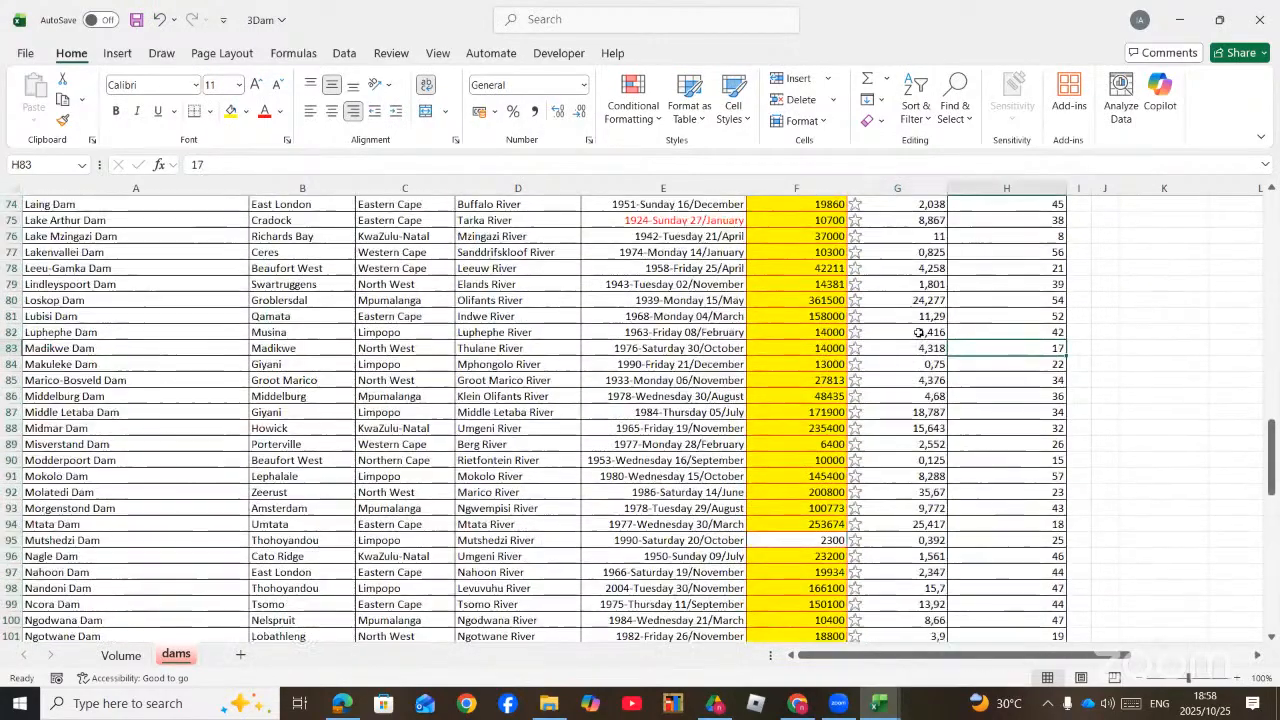
# Step: Create a new conditional formatting rule for surface area cells G3:G147 using the 3-Color Scale format style
pyautogui.scroll(20, 914, 335)
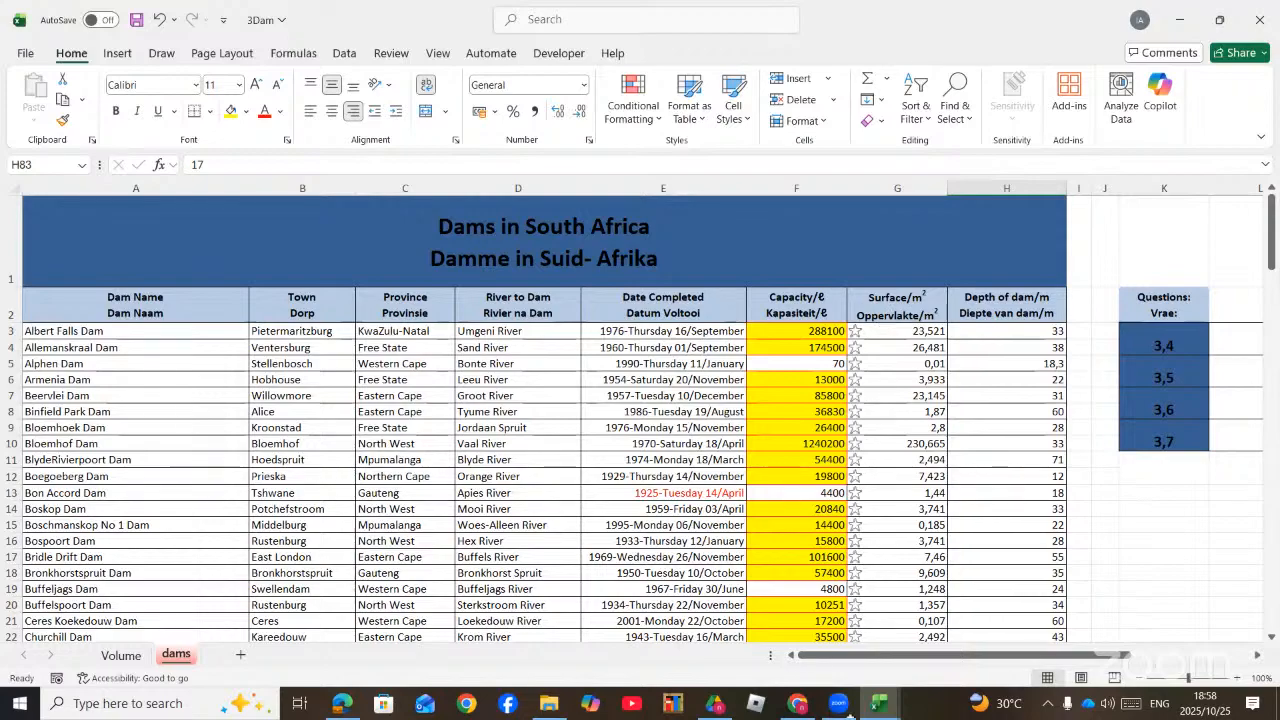
pyautogui.moveTo(897, 331); pyautogui.dragTo(900, 606)
pyautogui.click(633, 100)
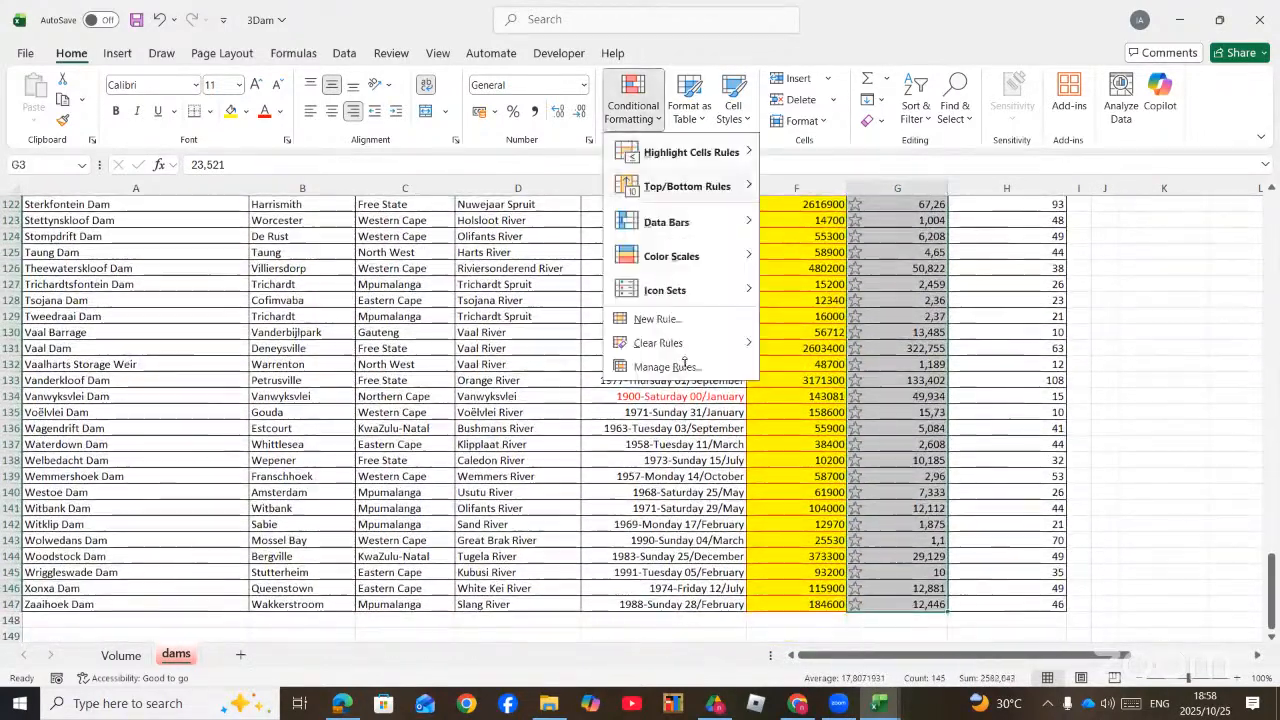
pyautogui.click(660, 318)
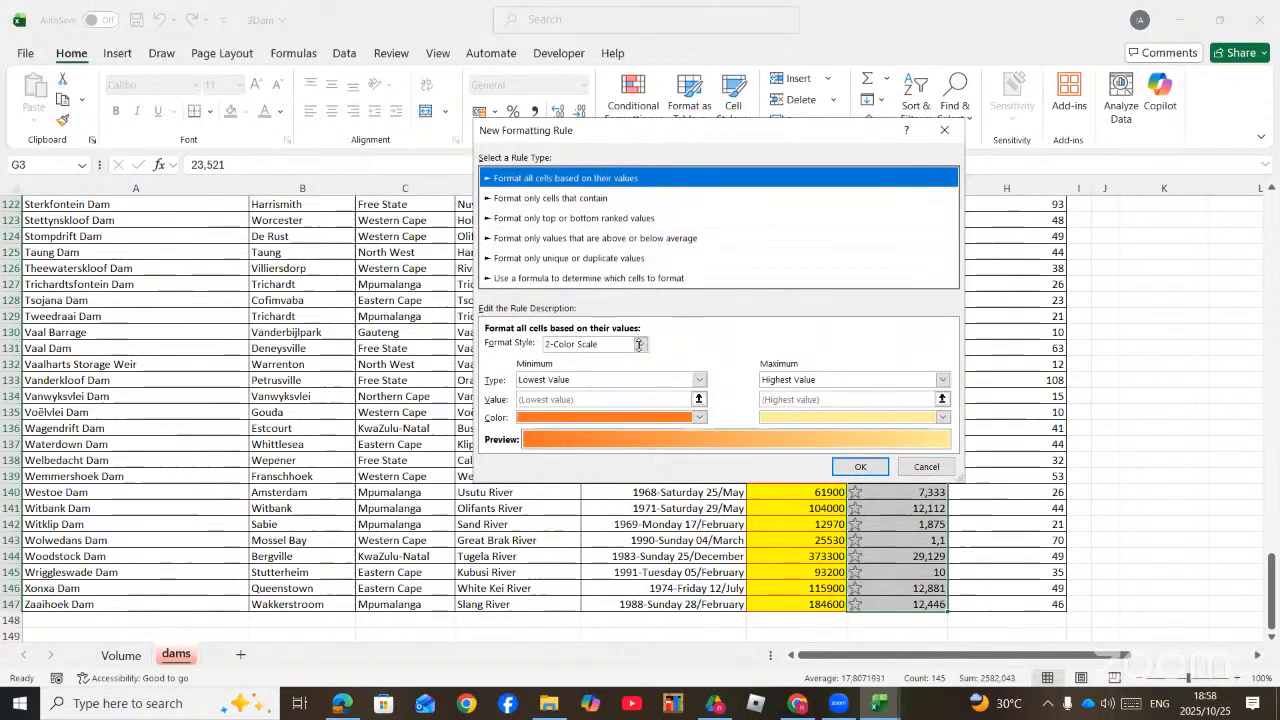
pyautogui.click(639, 344)
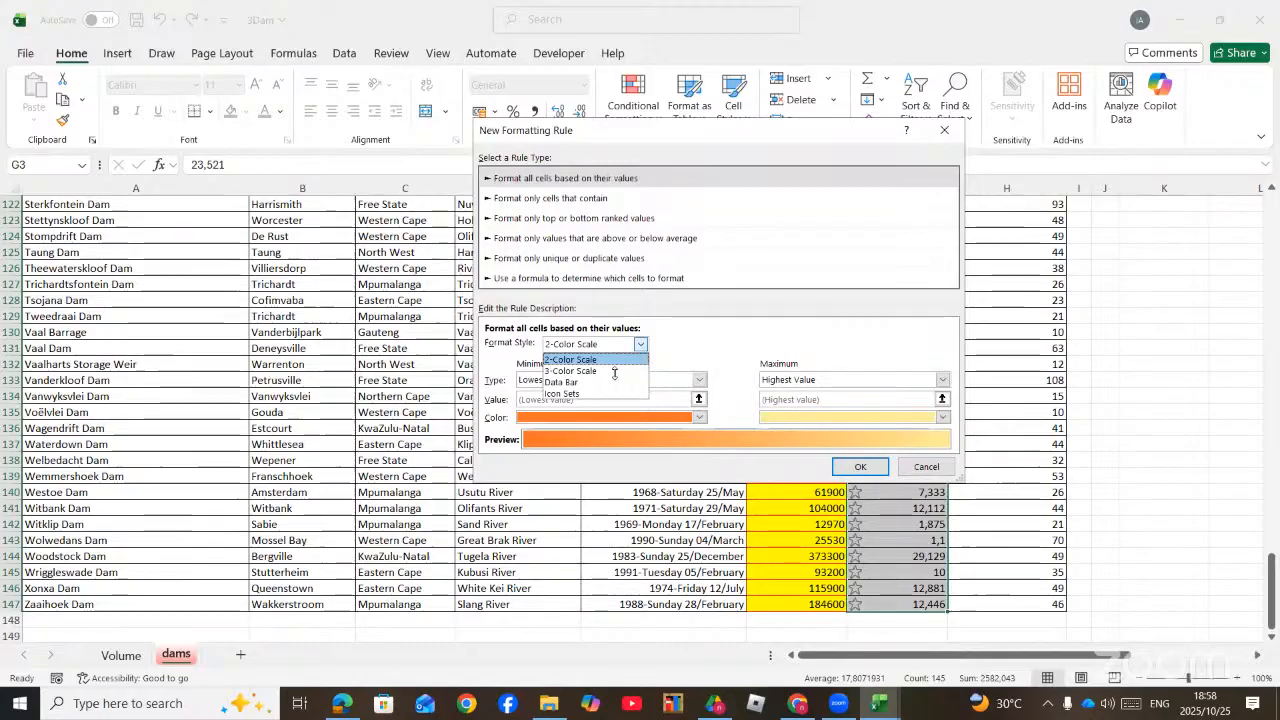
pyautogui.click(614, 371)
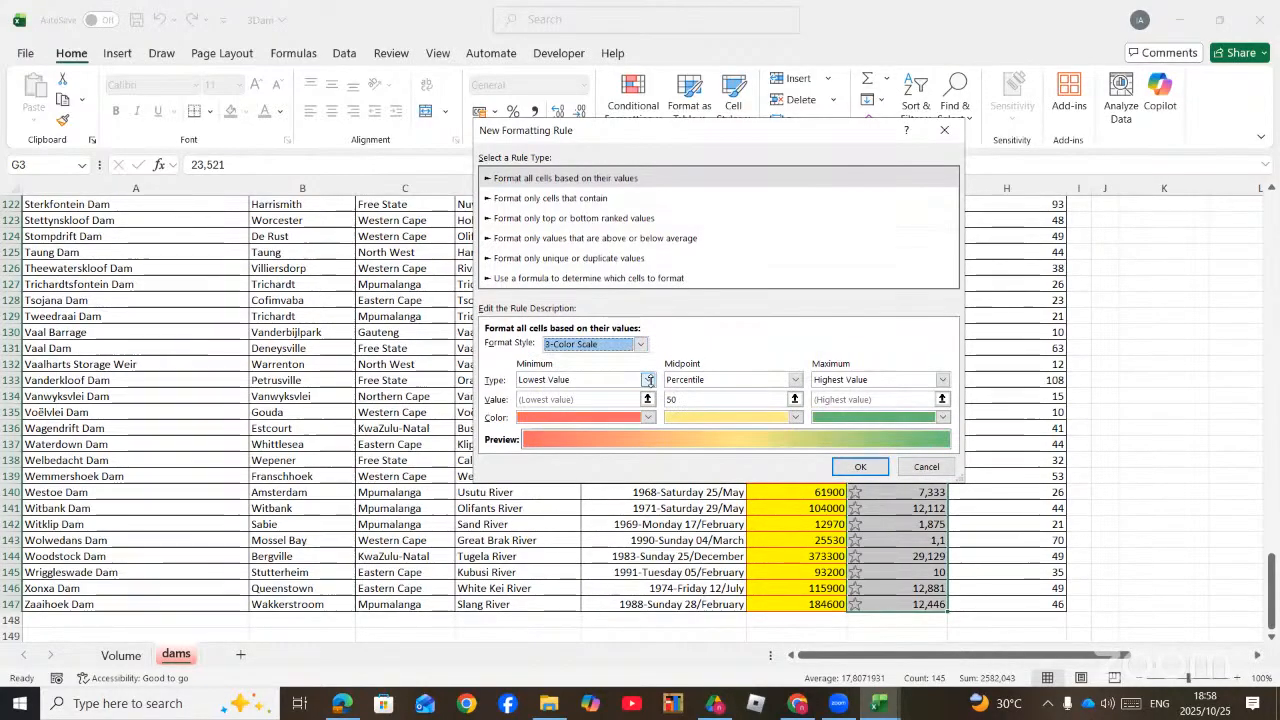
# Step: Set the colour scale's minimum to the Number type with a value of 2000
pyautogui.click(614, 380)
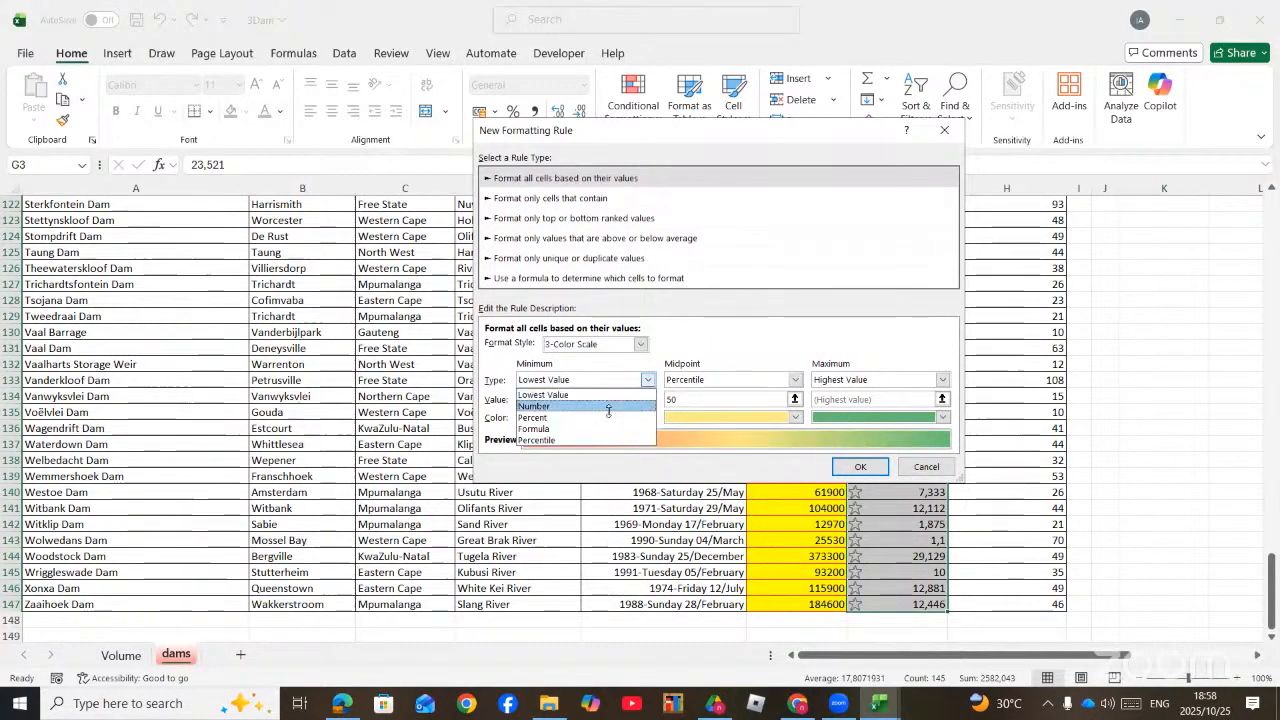
pyautogui.click(608, 400)
pyautogui.click(552, 397)
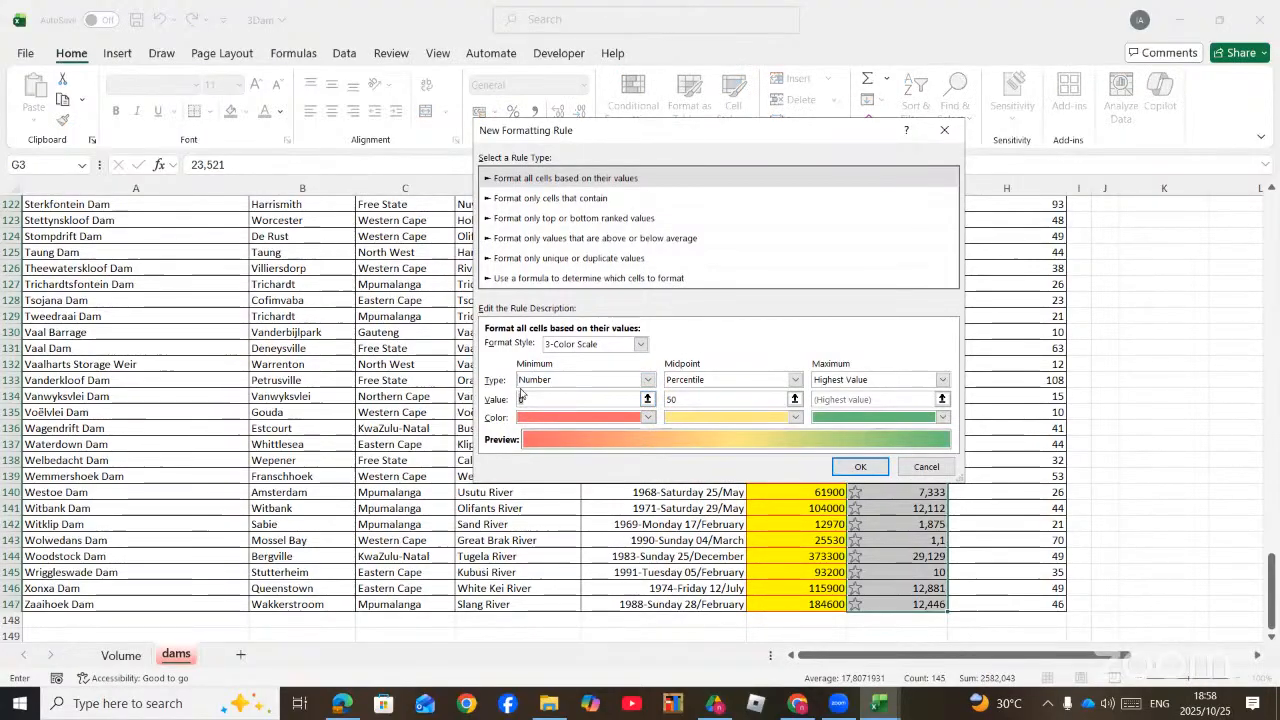
pyautogui.write('2000')
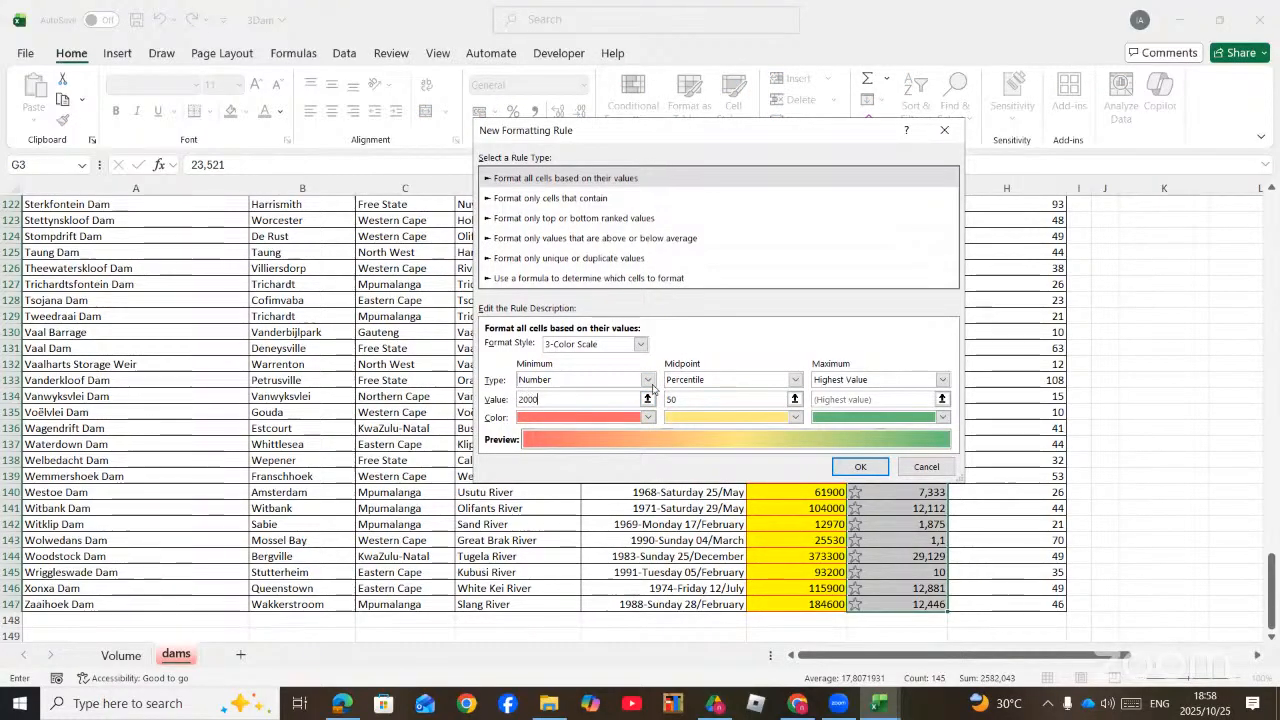
# Step: Set the colour scale's midpoint to the Number type with a value of 20000
pyautogui.click(795, 380)
pyautogui.click(734, 396)
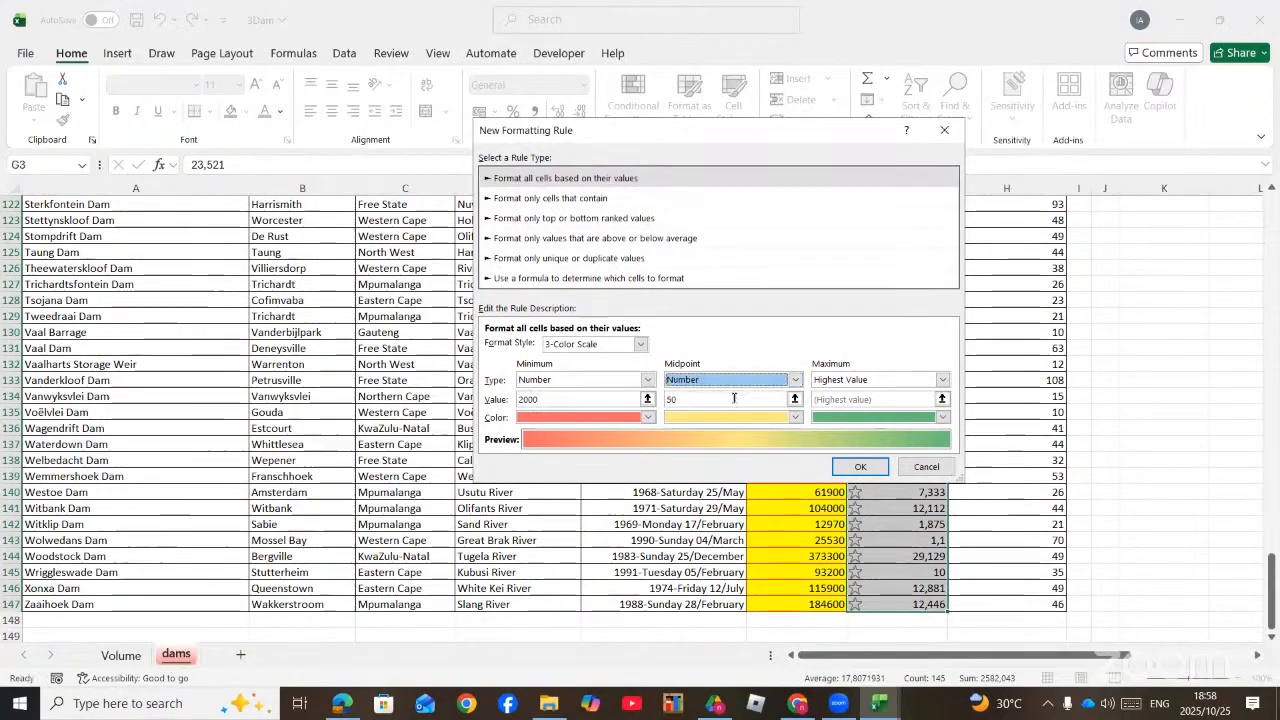
pyautogui.click(722, 396)
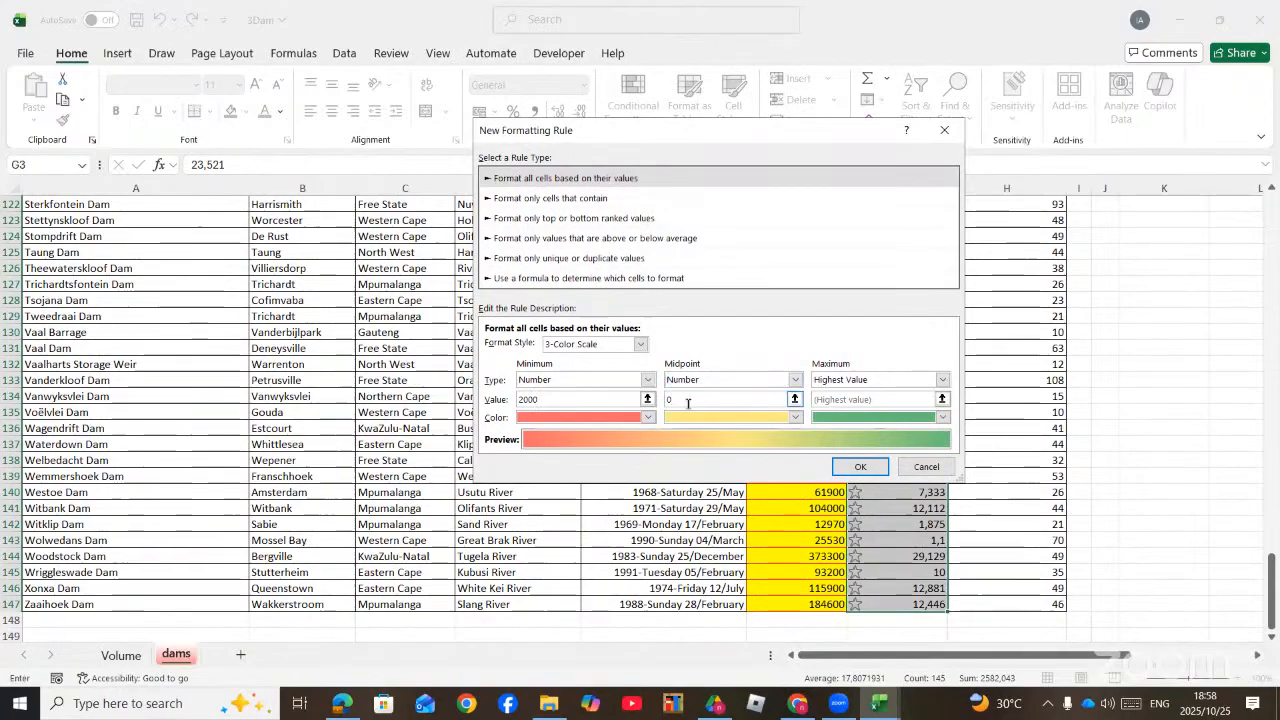
pyautogui.press('BackSpace')
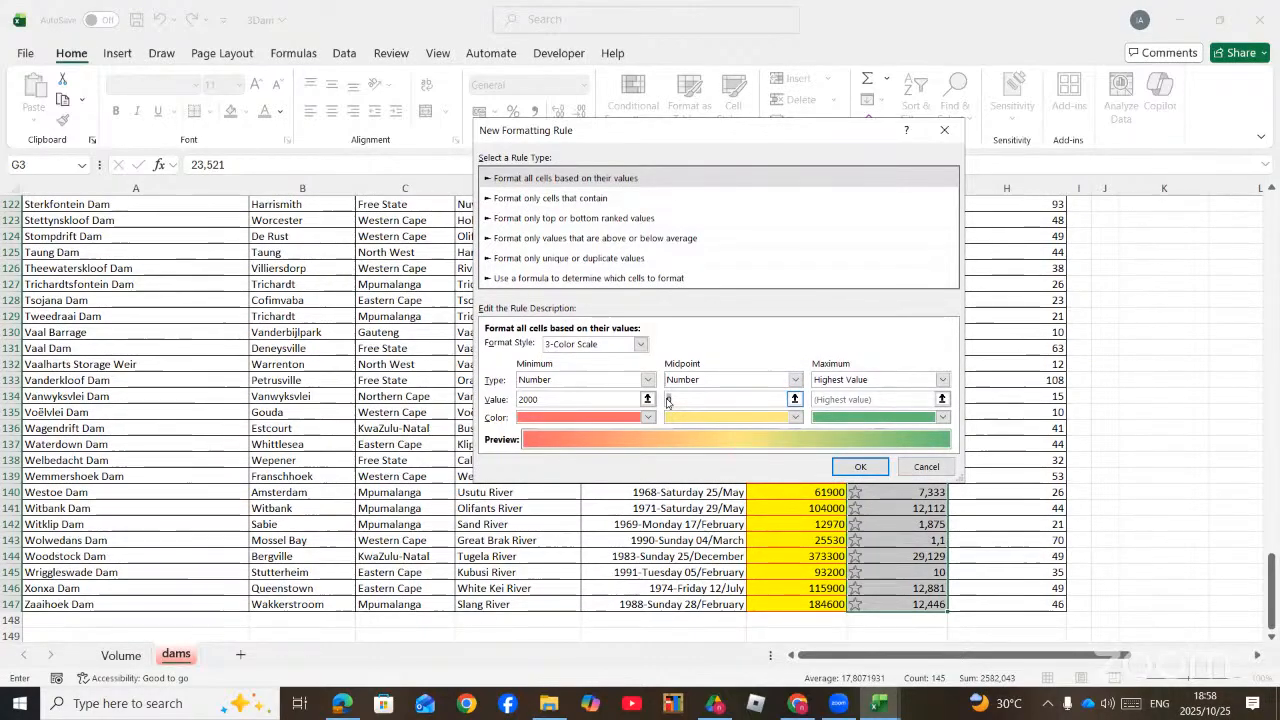
pyautogui.write('300')
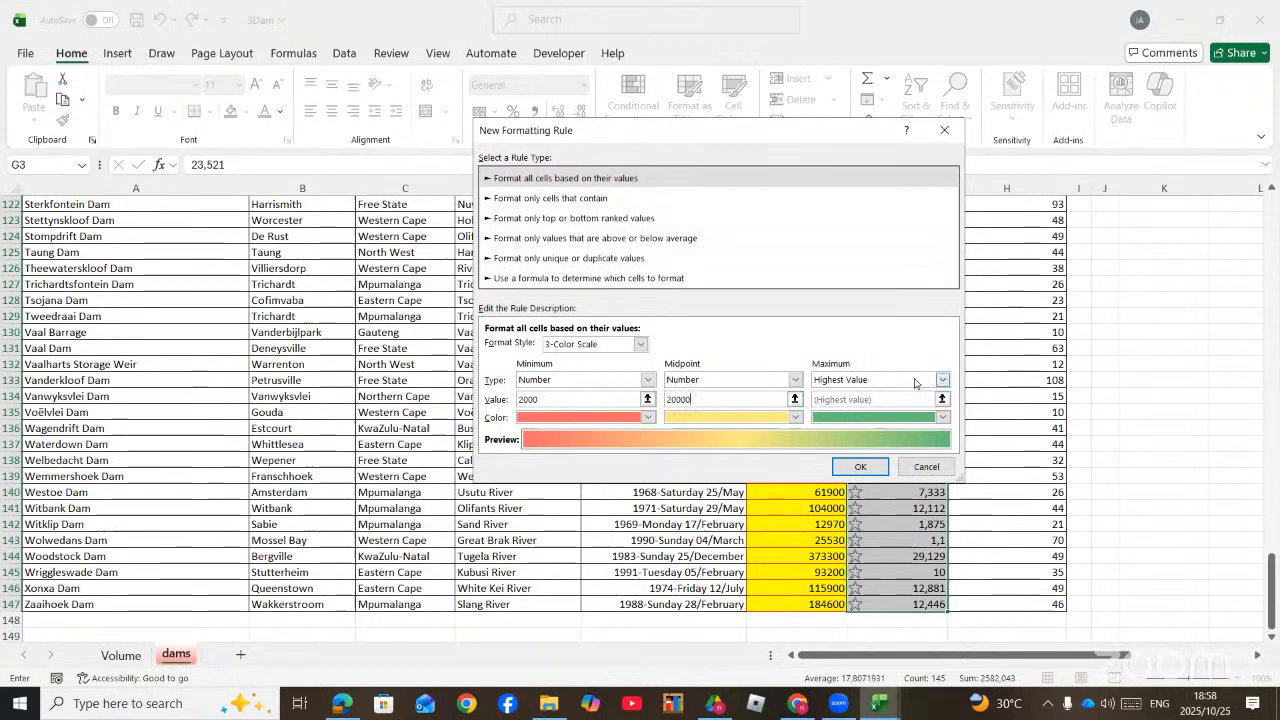
# Step: Set the colour scale's maximum to the Number type with a value of 500000
pyautogui.click(942, 380)
pyautogui.click(869, 407)
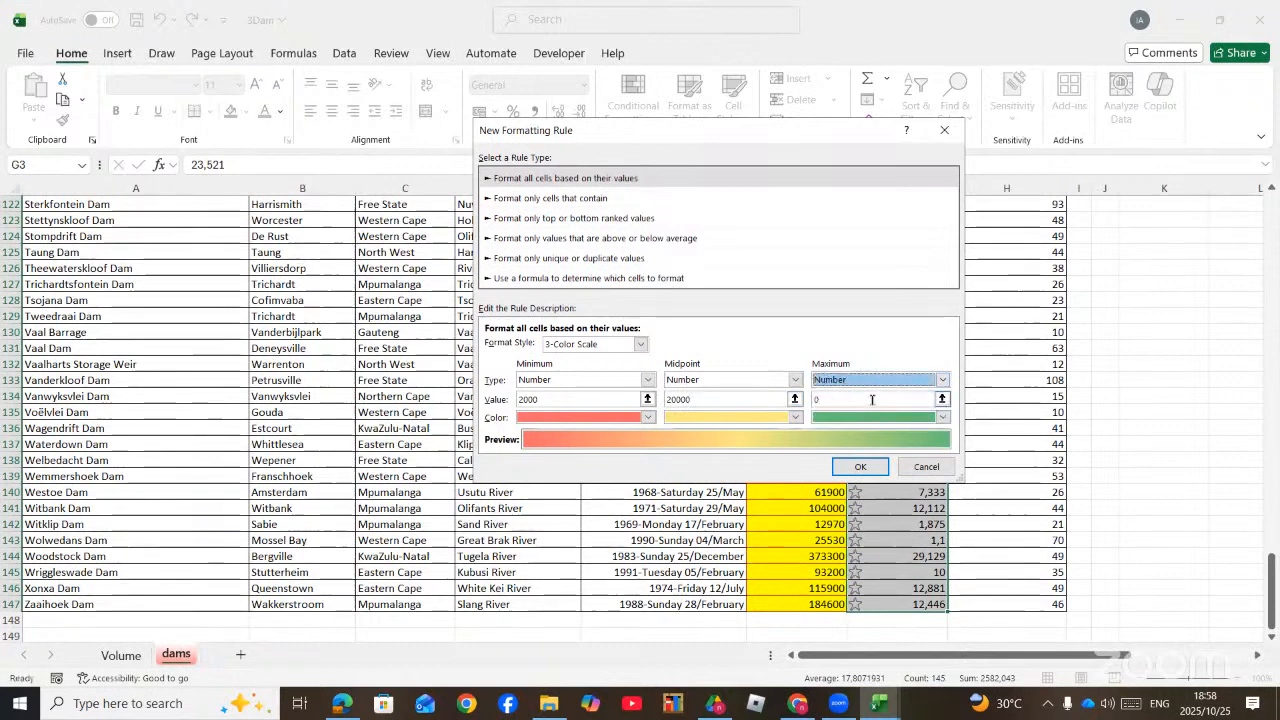
pyautogui.click(872, 399)
pyautogui.write('500')
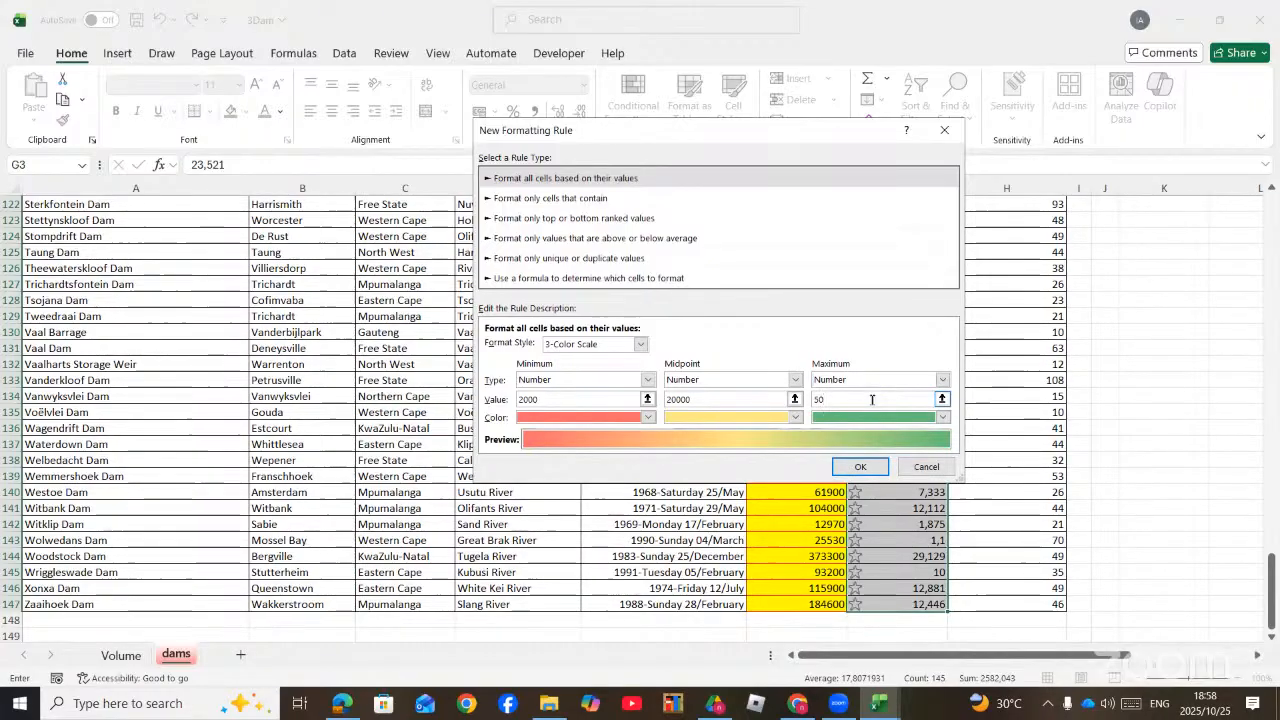
pyautogui.press('BackSpace')
pyautogui.write('0000')
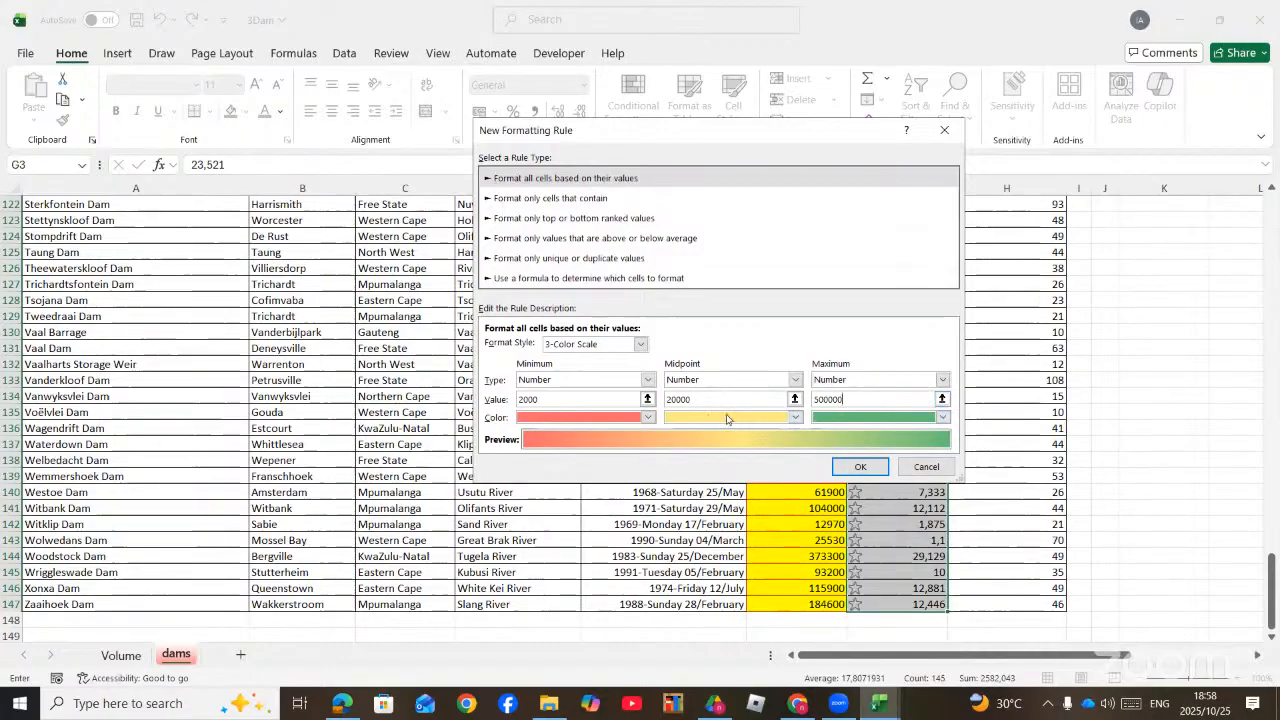
# Step: Colour the scale's minimum light green, midpoint red and maximum purple, and apply the rule to the surface area column
pyautogui.click(648, 417)
pyautogui.click(620, 310)
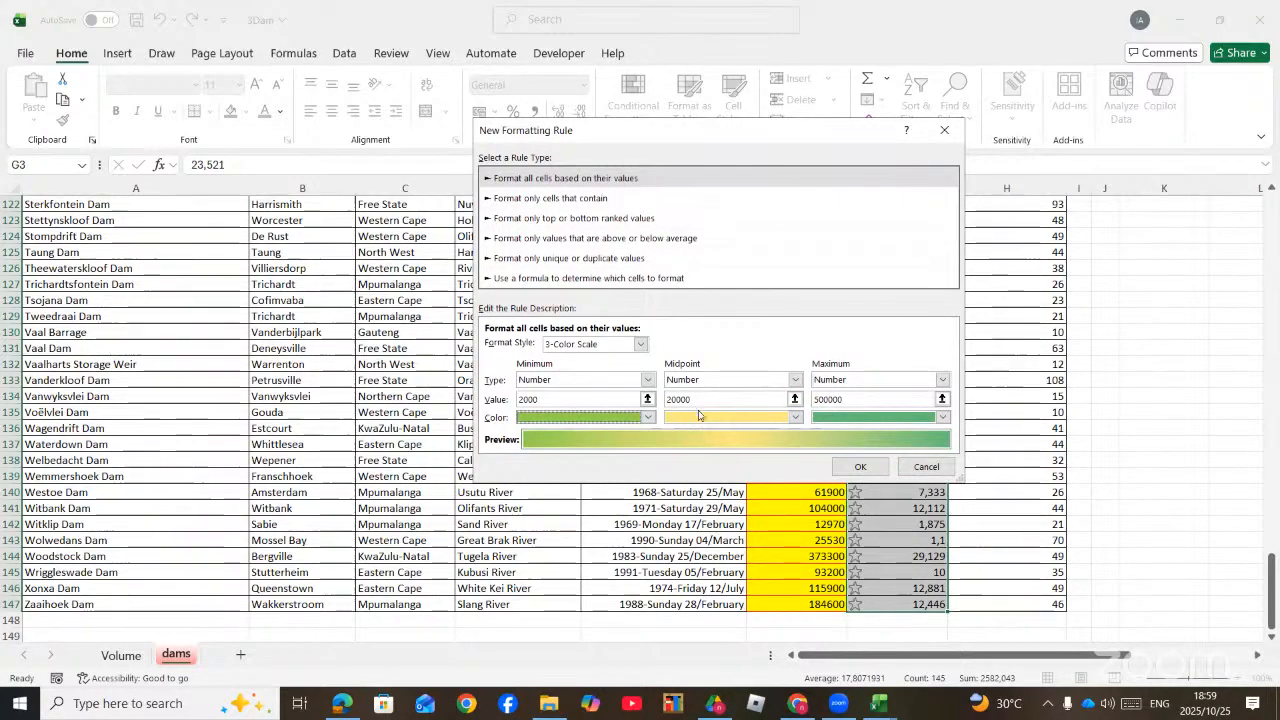
pyautogui.click(697, 416)
pyautogui.click(700, 310)
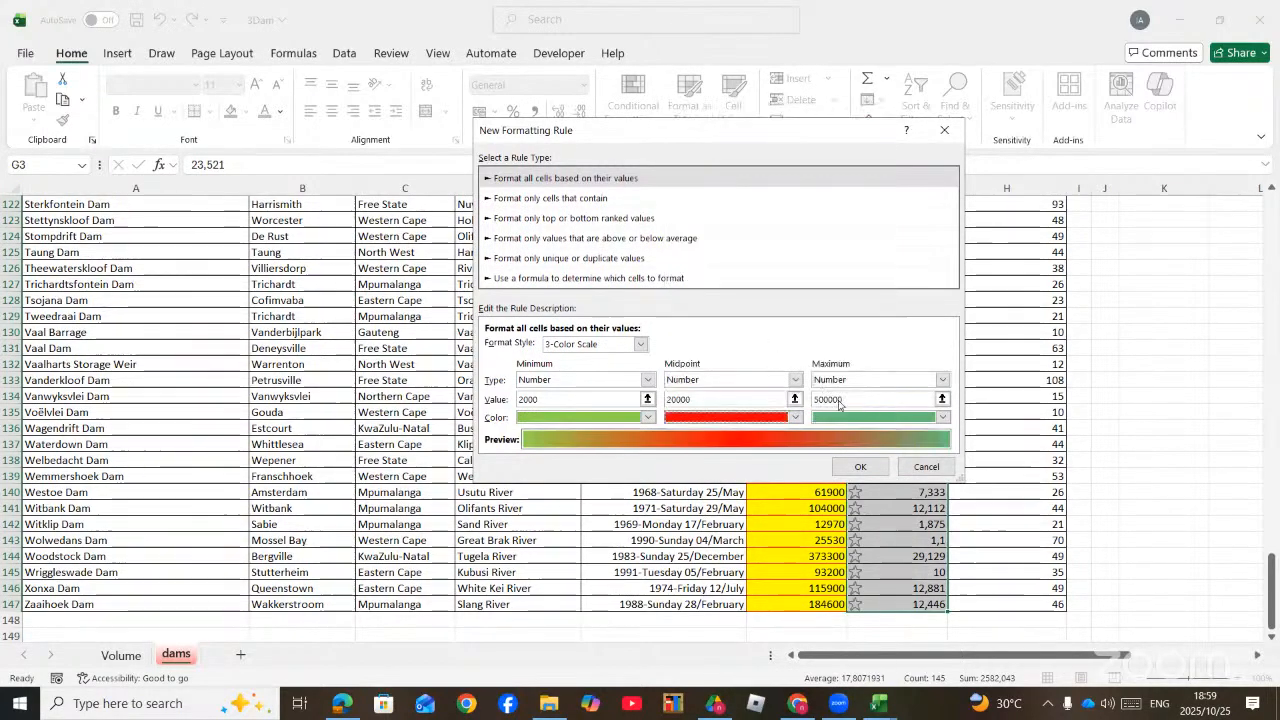
pyautogui.click(872, 419)
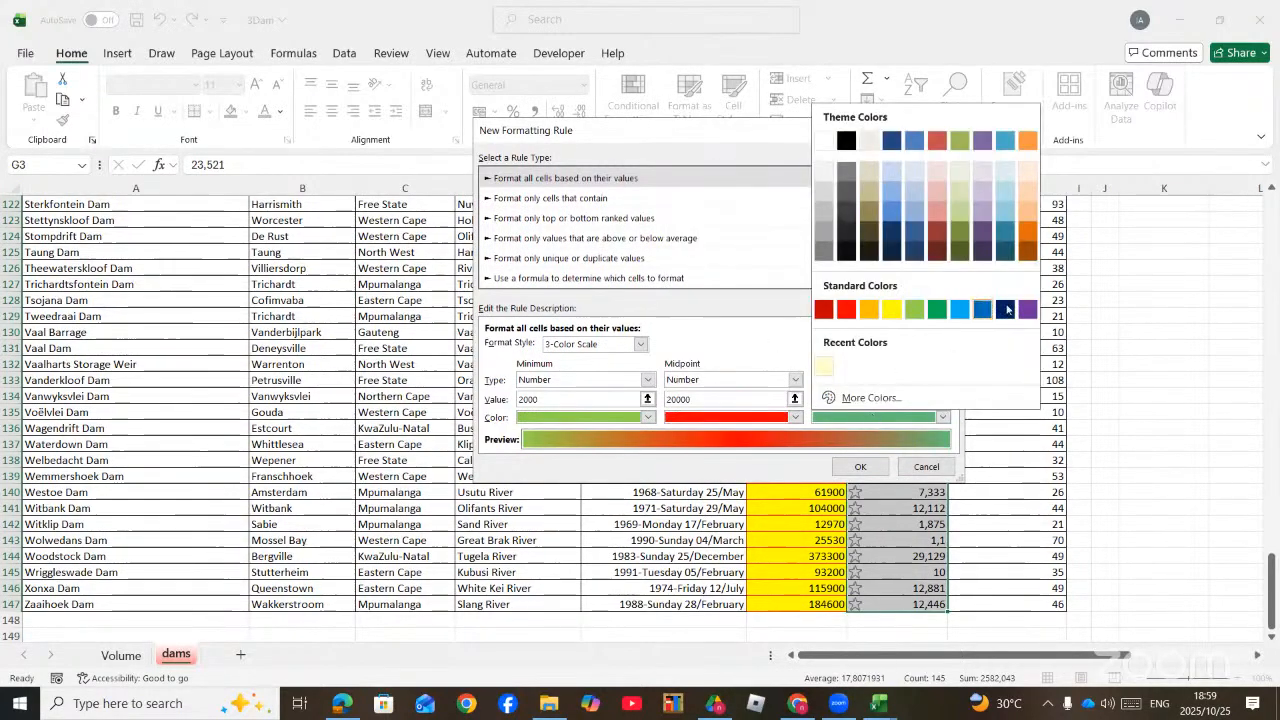
pyautogui.click(995, 310)
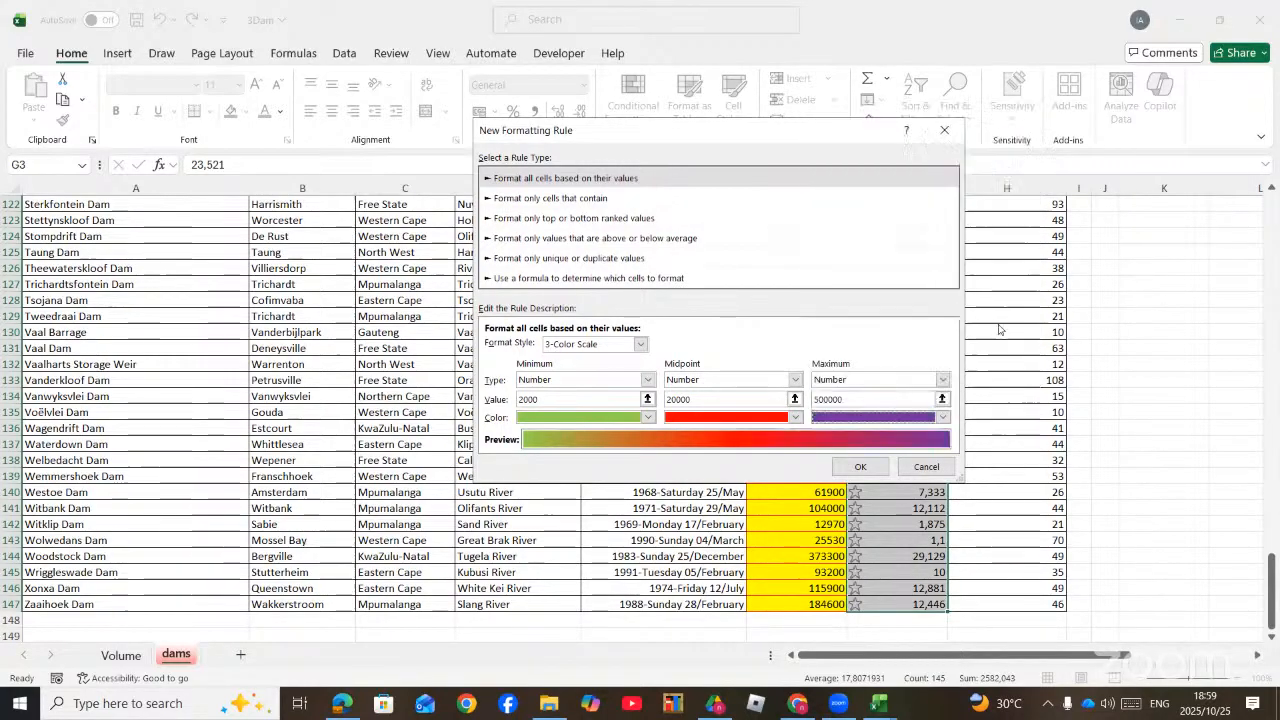
pyautogui.click(860, 467)
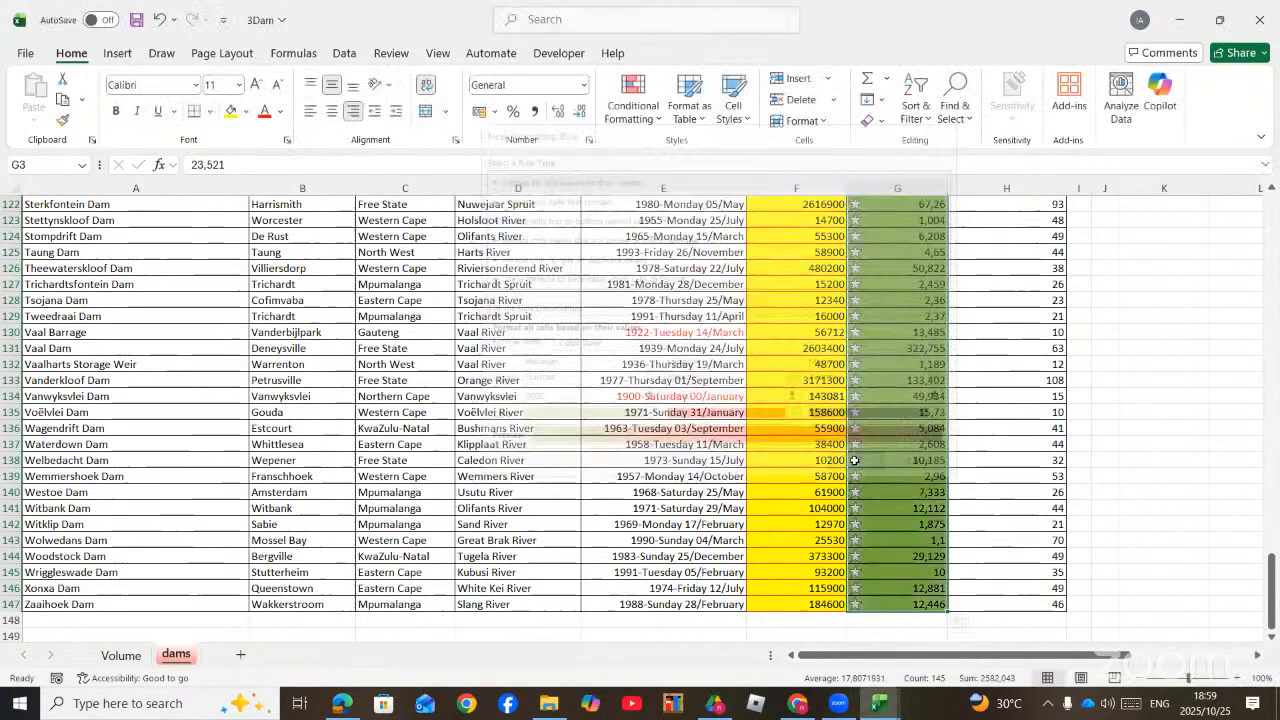
# Step: Examine how the colour scale formats the surface area values across all the dam rows
pyautogui.click(998, 427)
pyautogui.scroll(15, 998, 427)
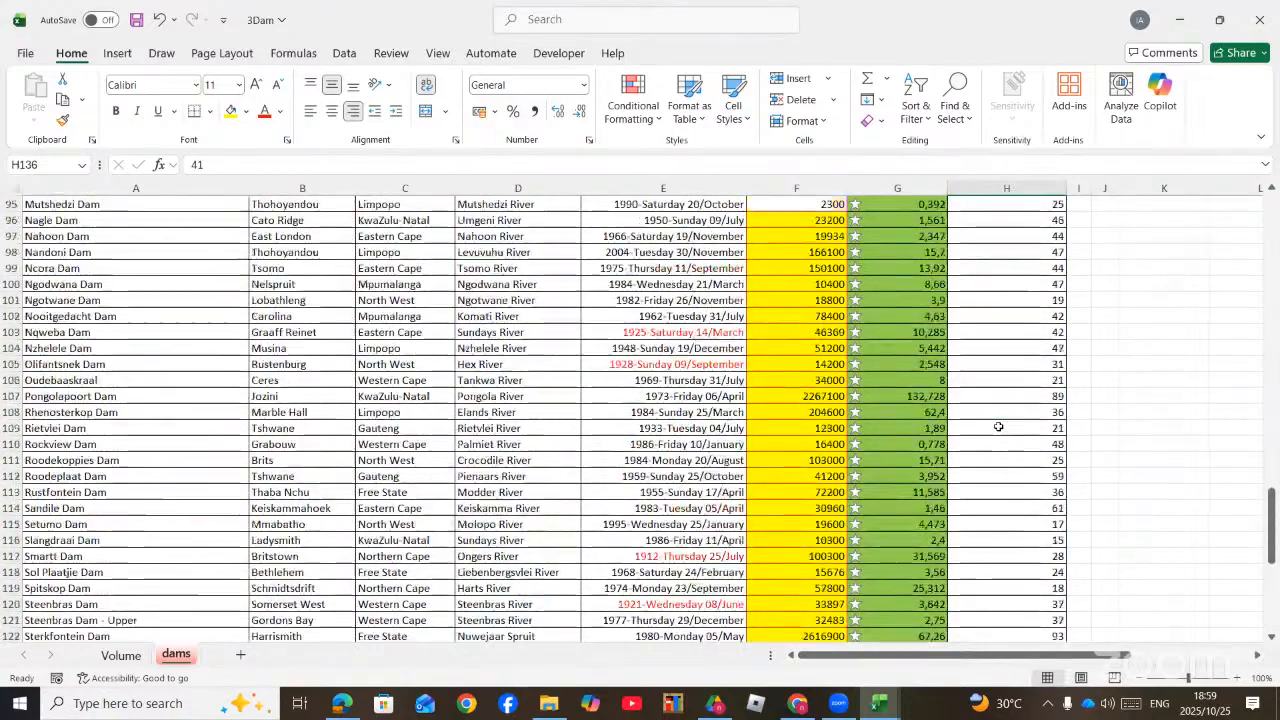
pyautogui.scroll(20, 998, 427)
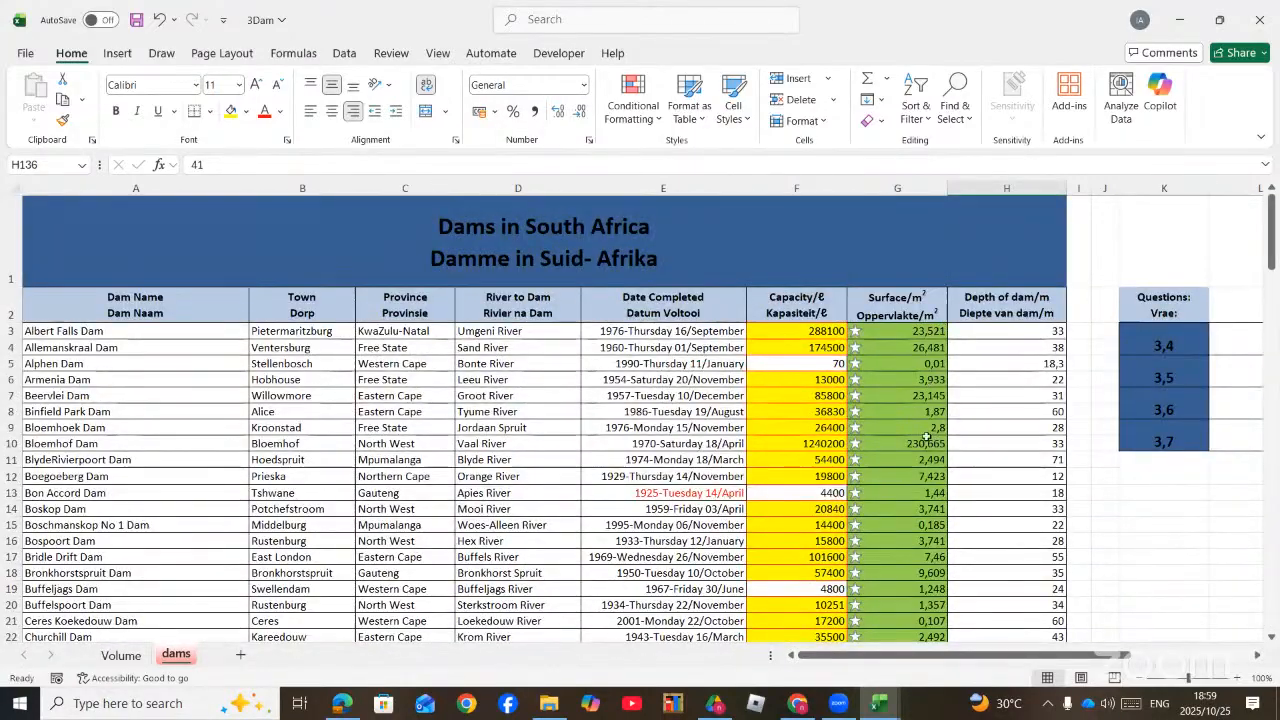
pyautogui.scroll(-20, 928, 437)
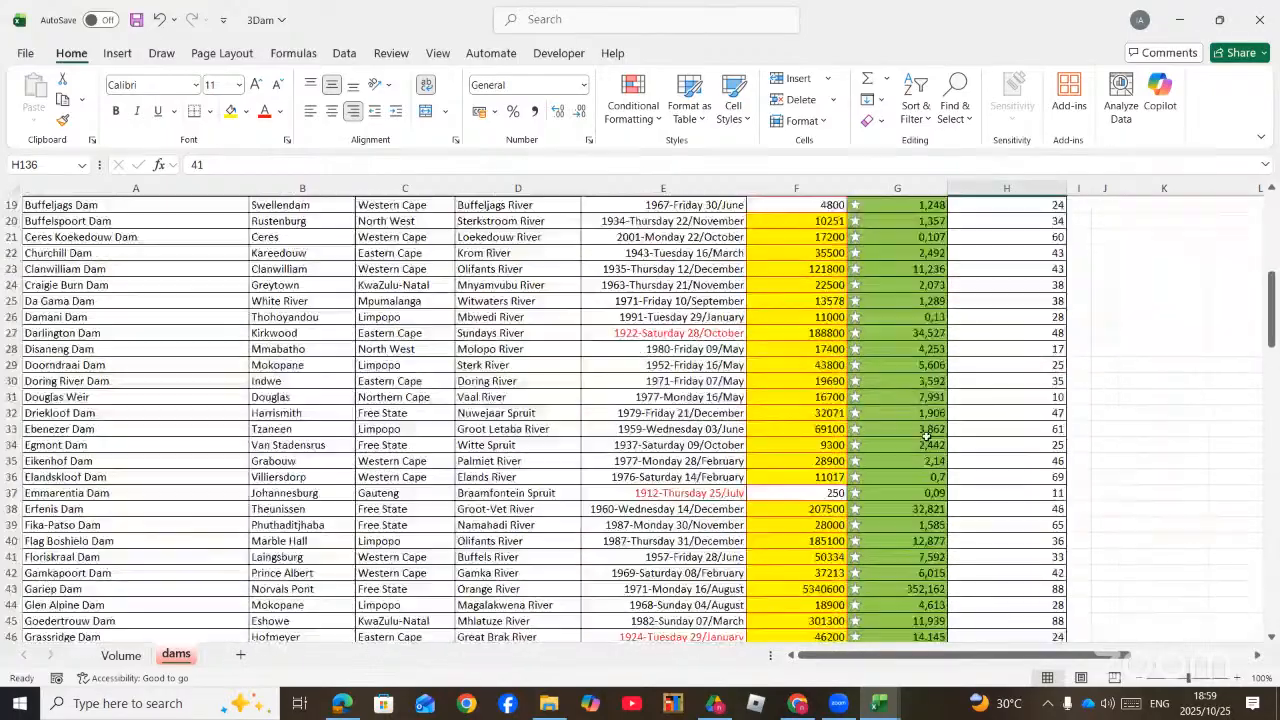
pyautogui.scroll(-20, 928, 437)
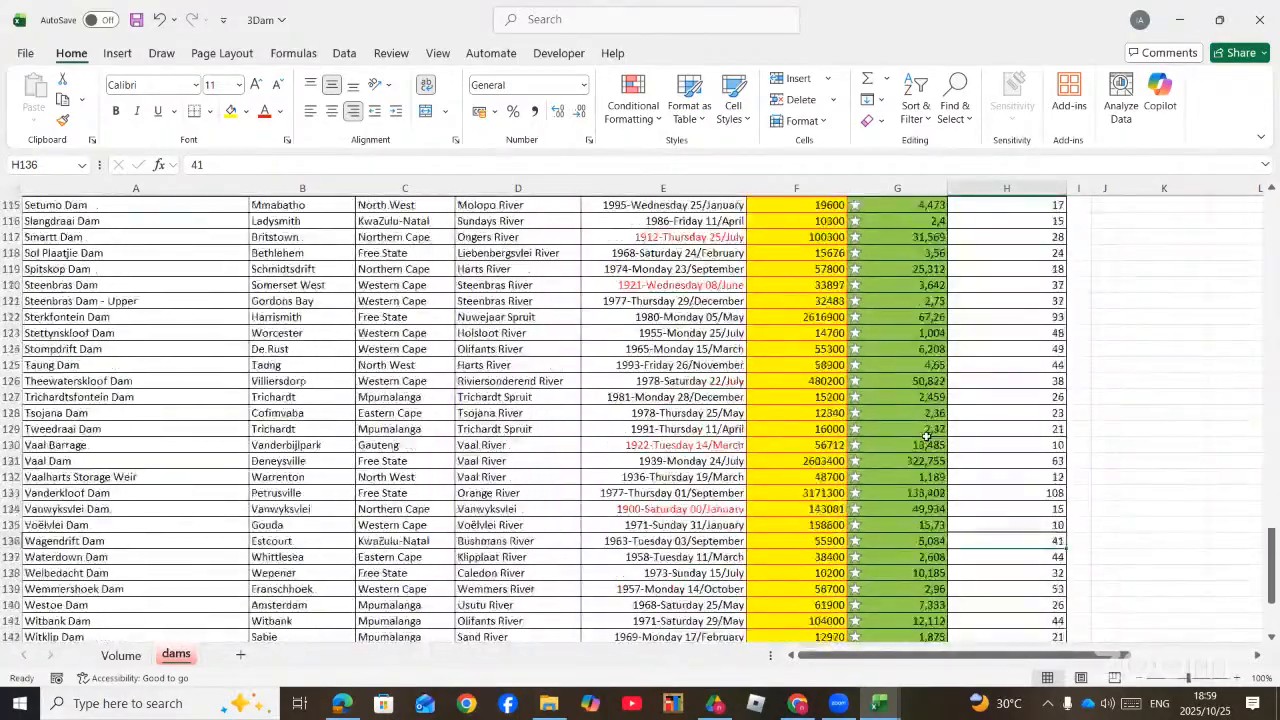
pyautogui.scroll(14, 927, 437)
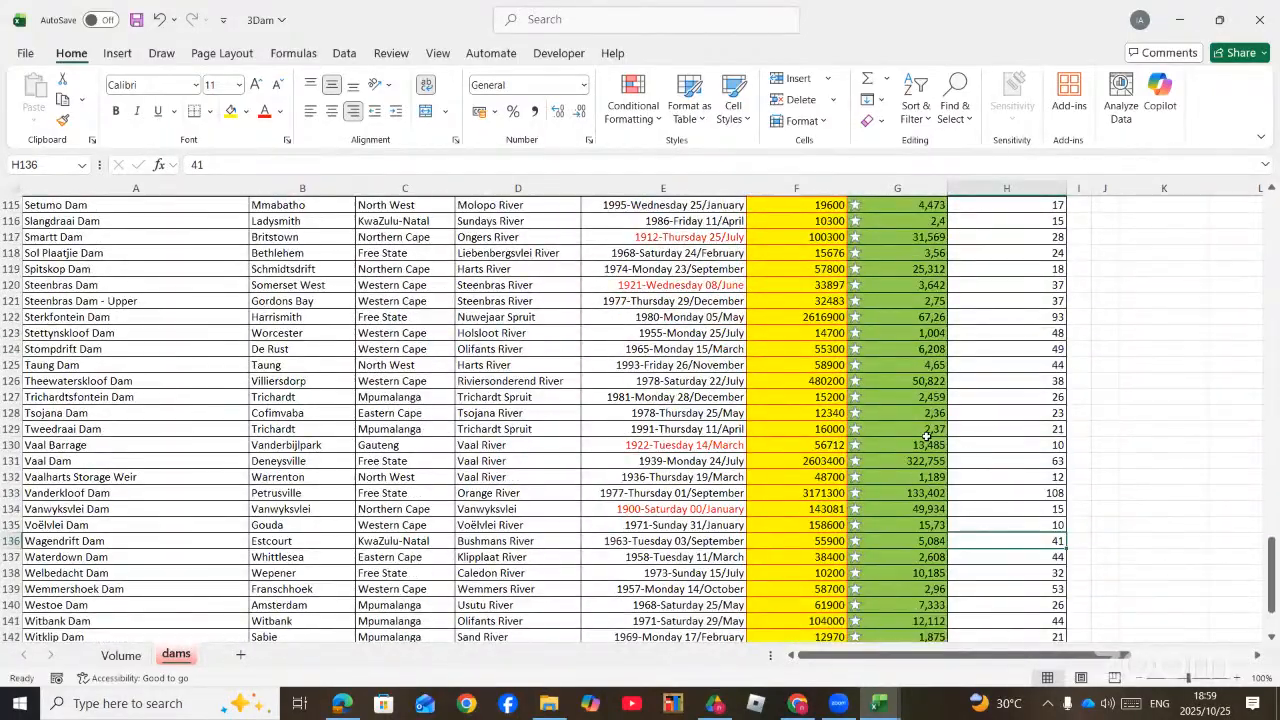
pyautogui.scroll(20, 927, 437)
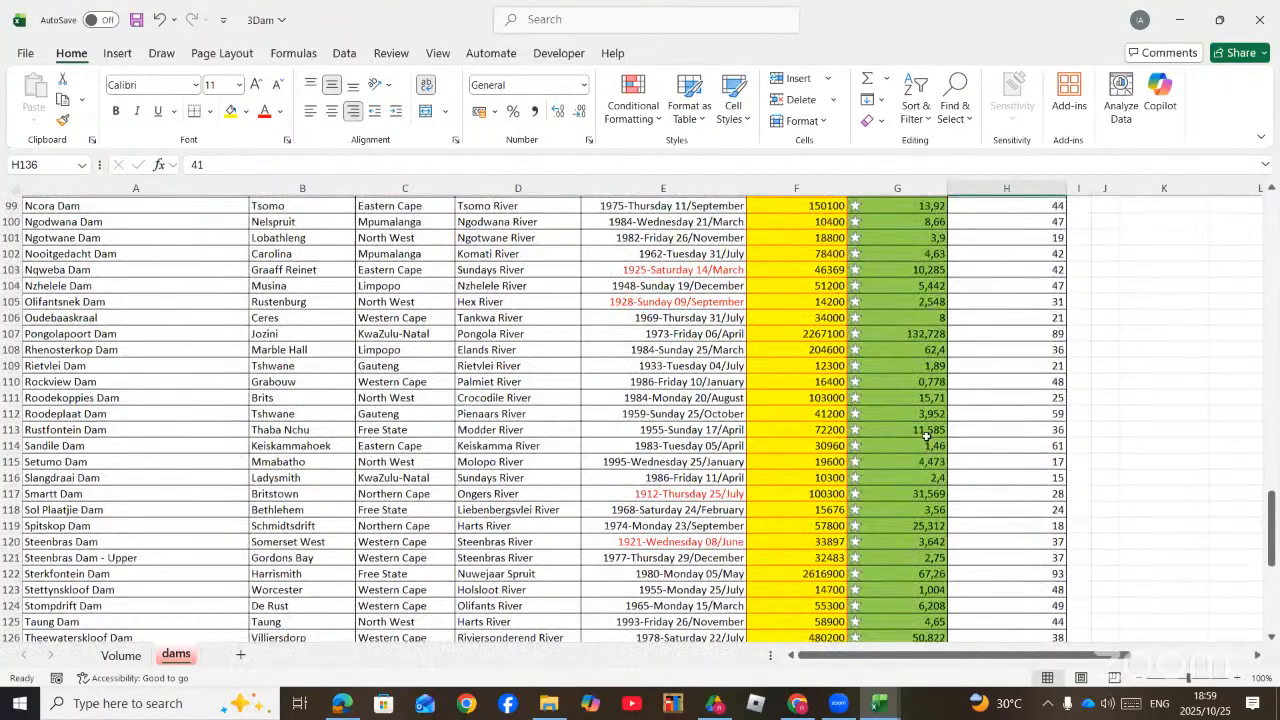
pyautogui.scroll(12, 927, 437)
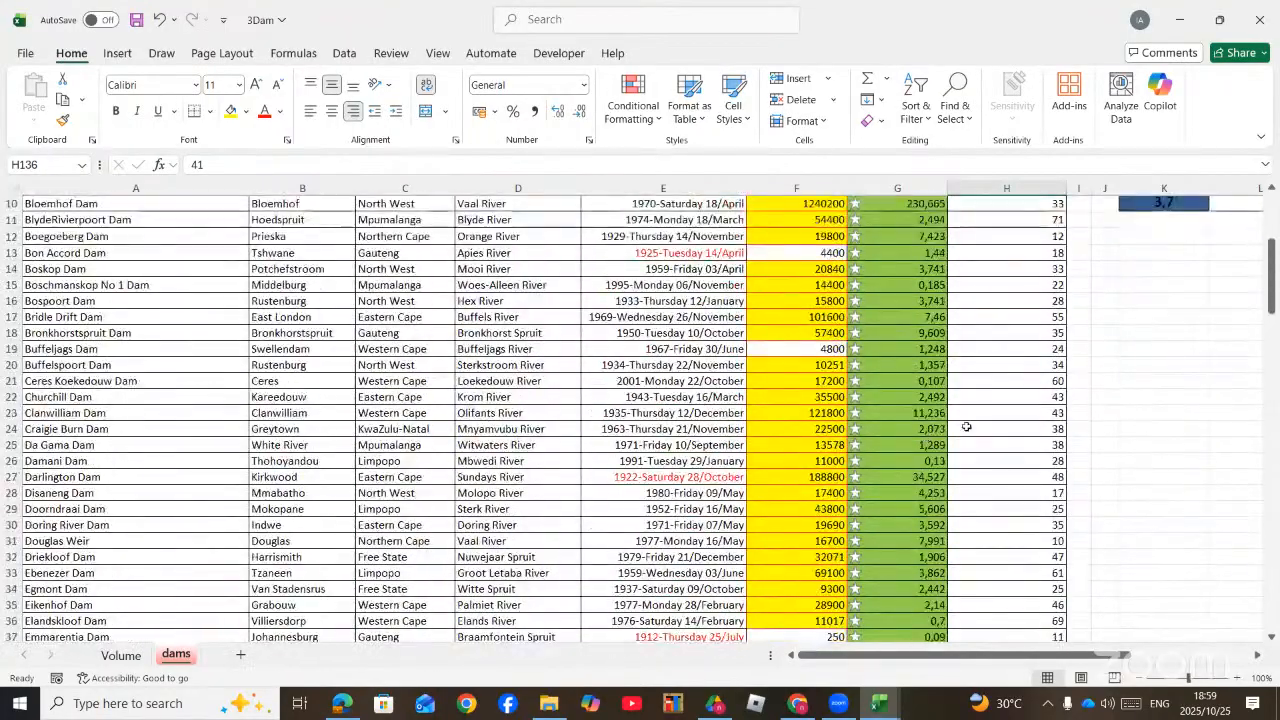
# Step: Create a new conditional formatting rule for dam depth cells H3:H147 that formats values above the average
pyautogui.moveTo(1042, 329); pyautogui.dragTo(1040, 574)
pyautogui.click(655, 116)
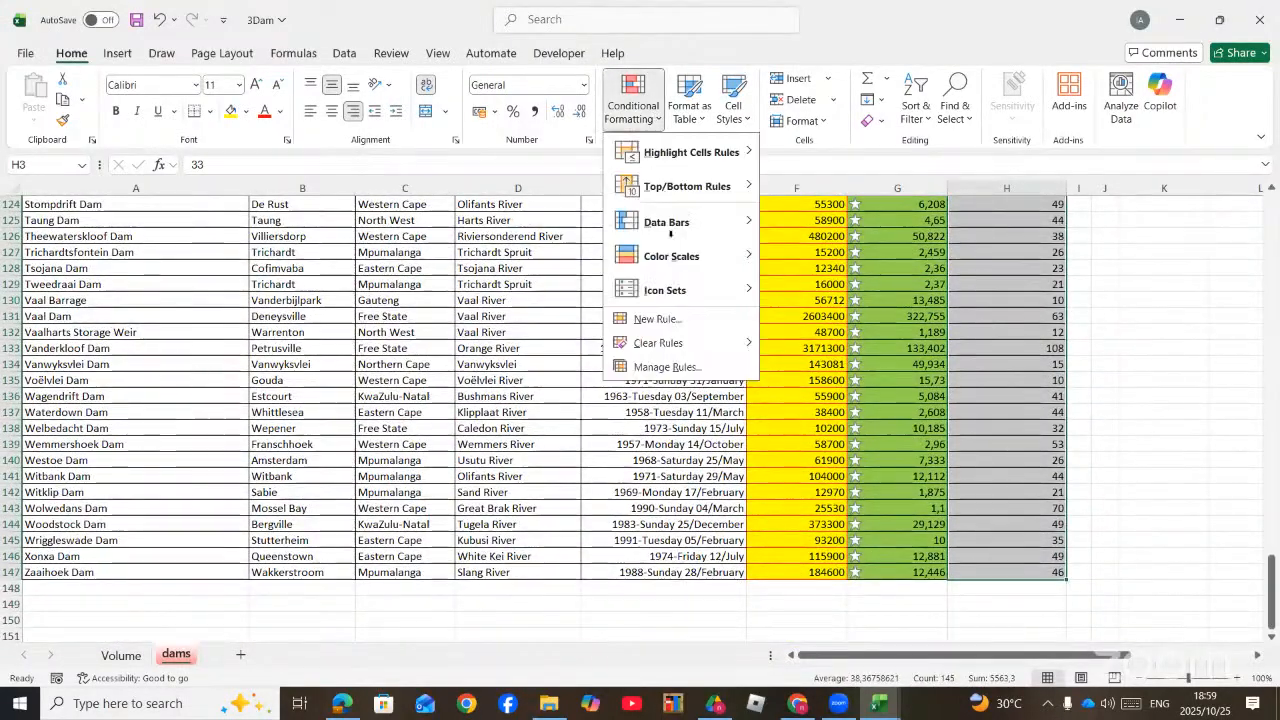
pyautogui.click(658, 318)
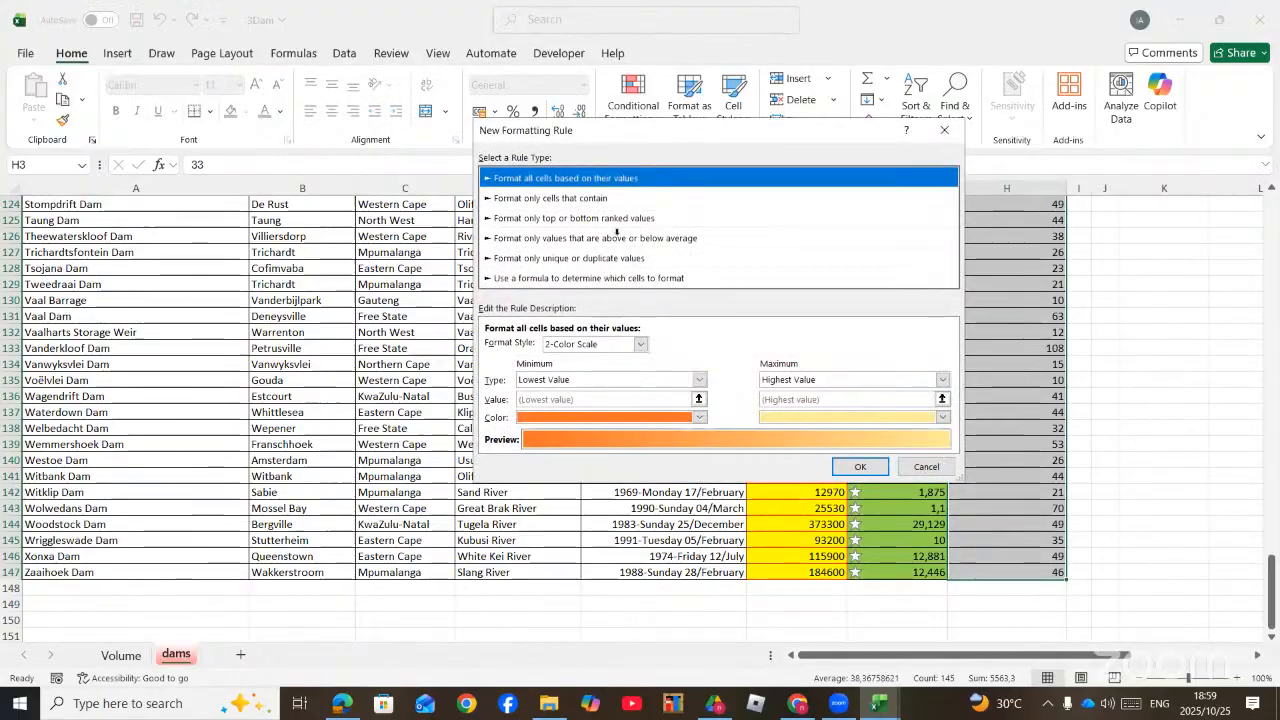
pyautogui.click(620, 236)
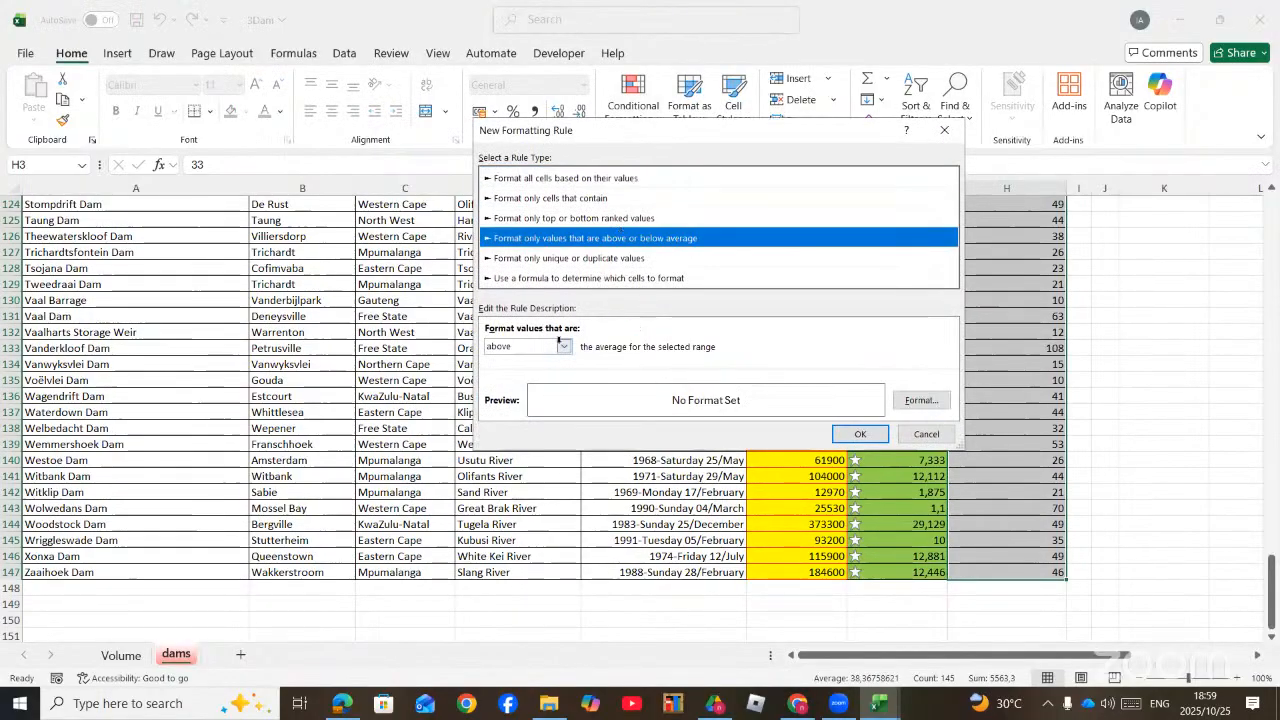
# Step: Give the above-average depth rule a red fill, apply it, and review the depth column
pyautogui.click(918, 400)
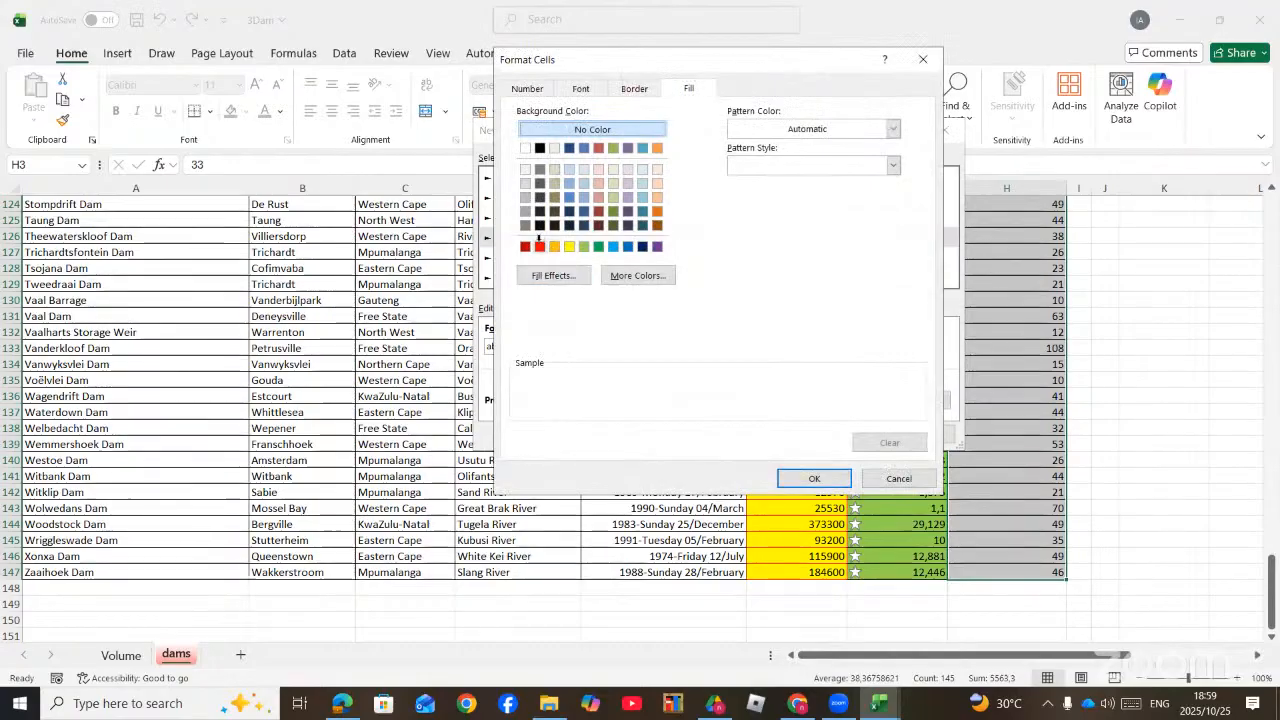
pyautogui.click(539, 245)
pyautogui.click(816, 477)
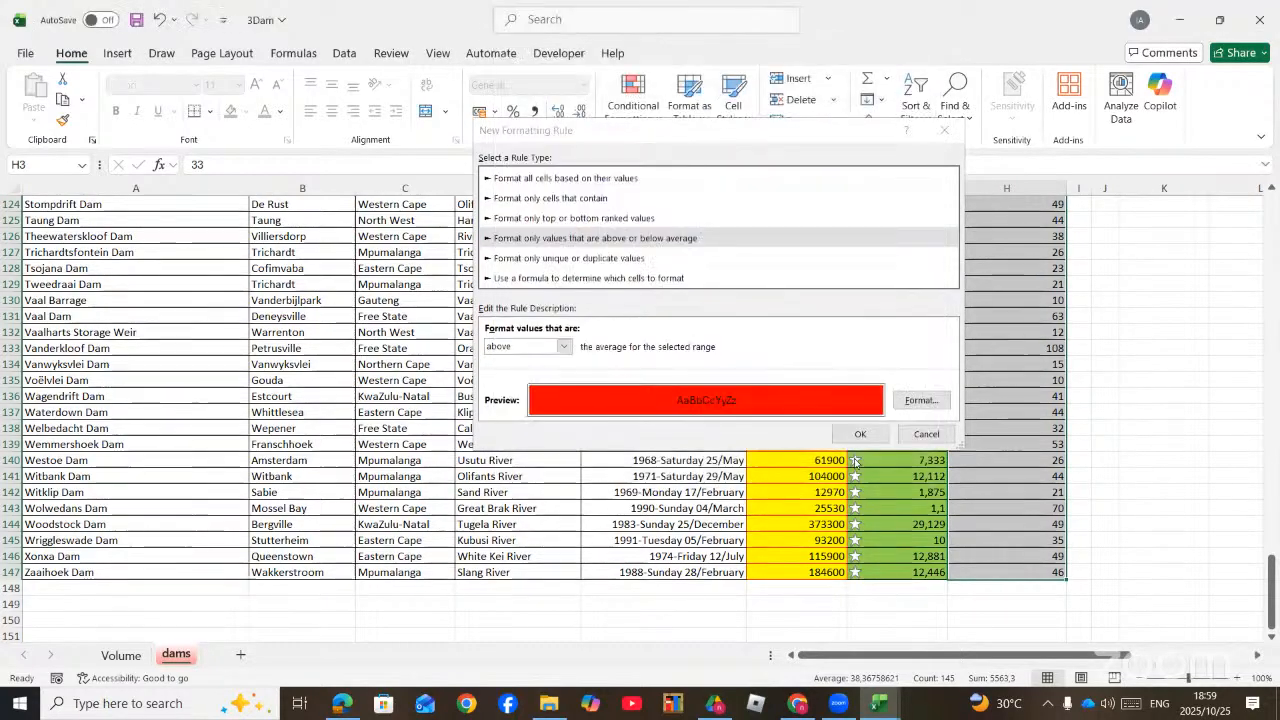
pyautogui.press('Return')
pyautogui.click(1030, 428)
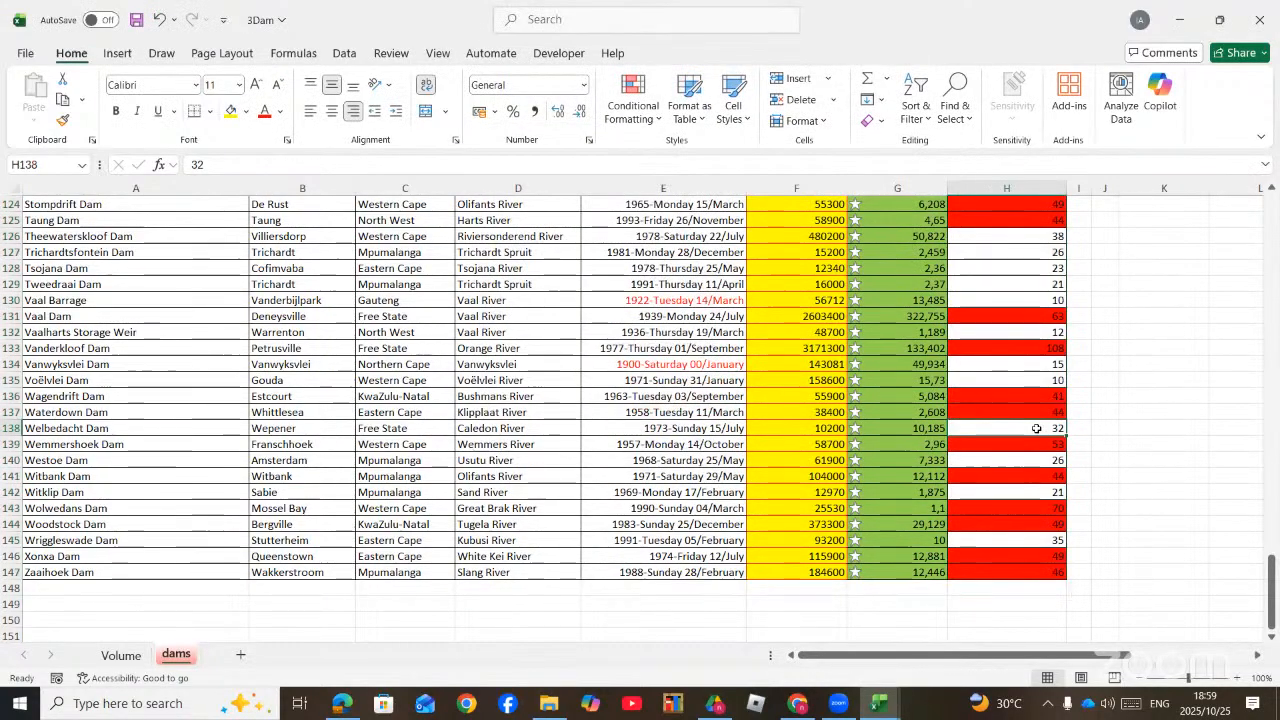
pyautogui.scroll(15, 1037, 428)
pyautogui.scroll(20, 1037, 428)
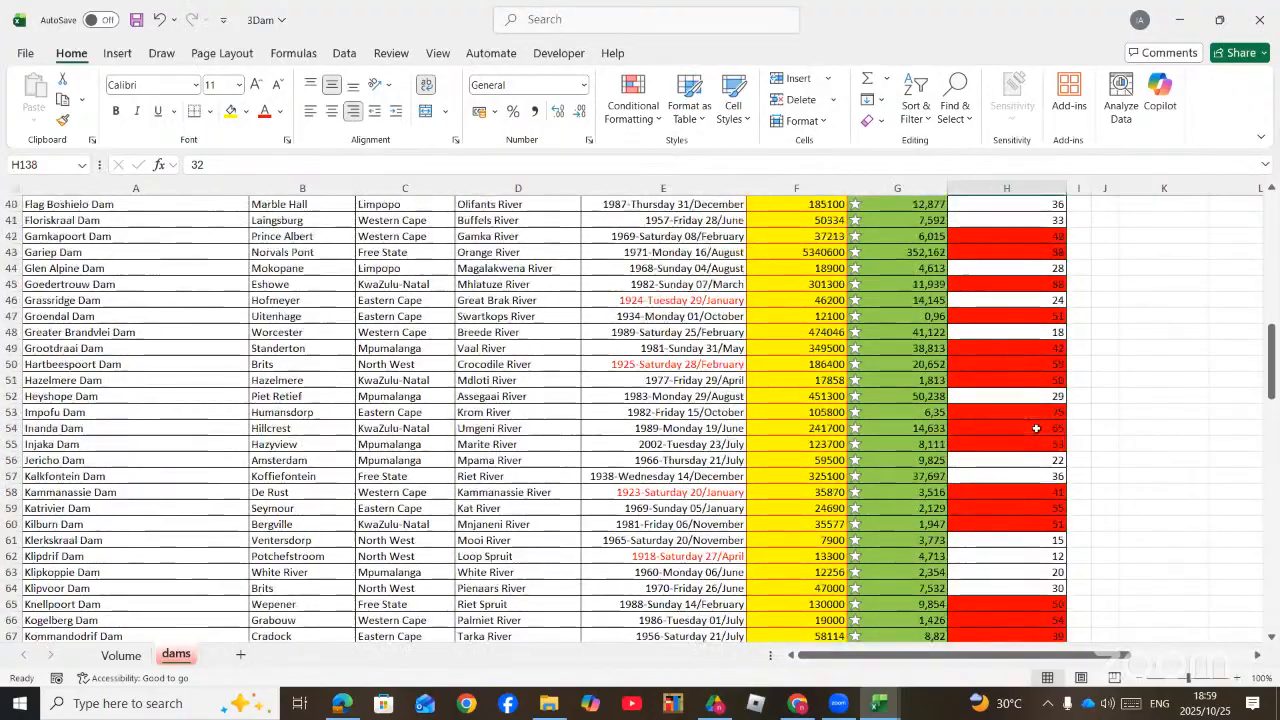
pyautogui.scroll(2, 1037, 428)
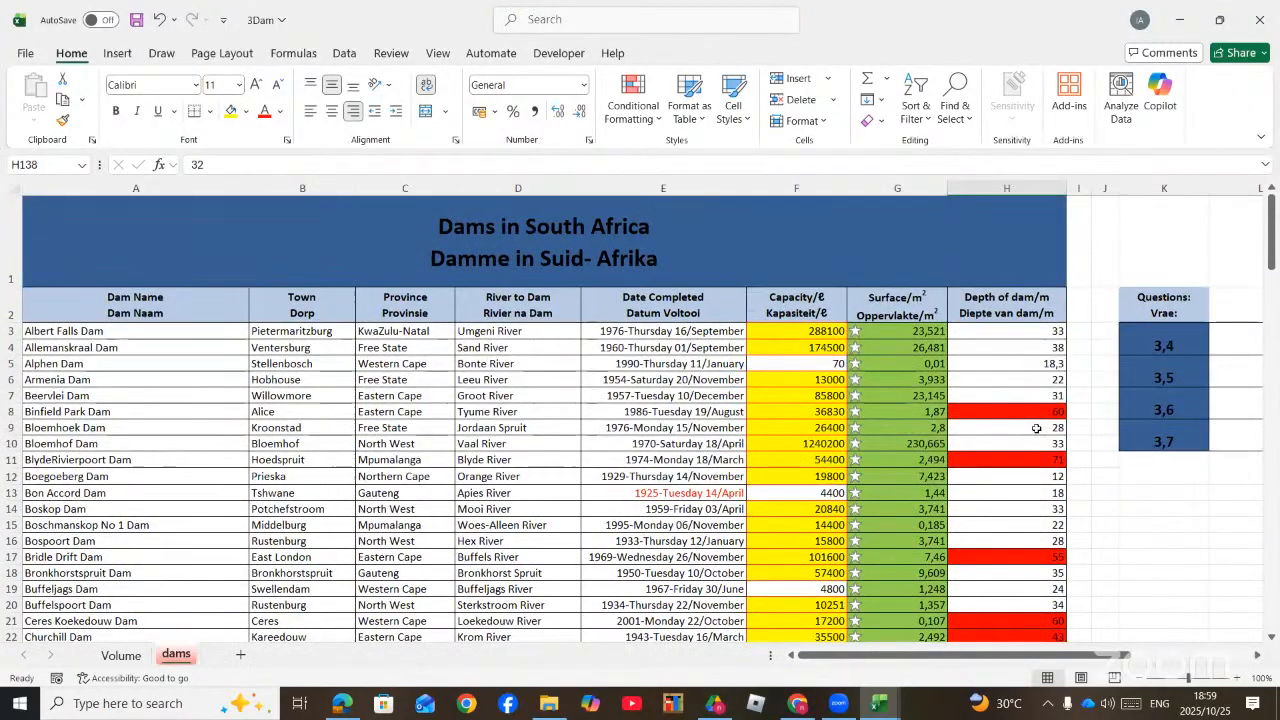